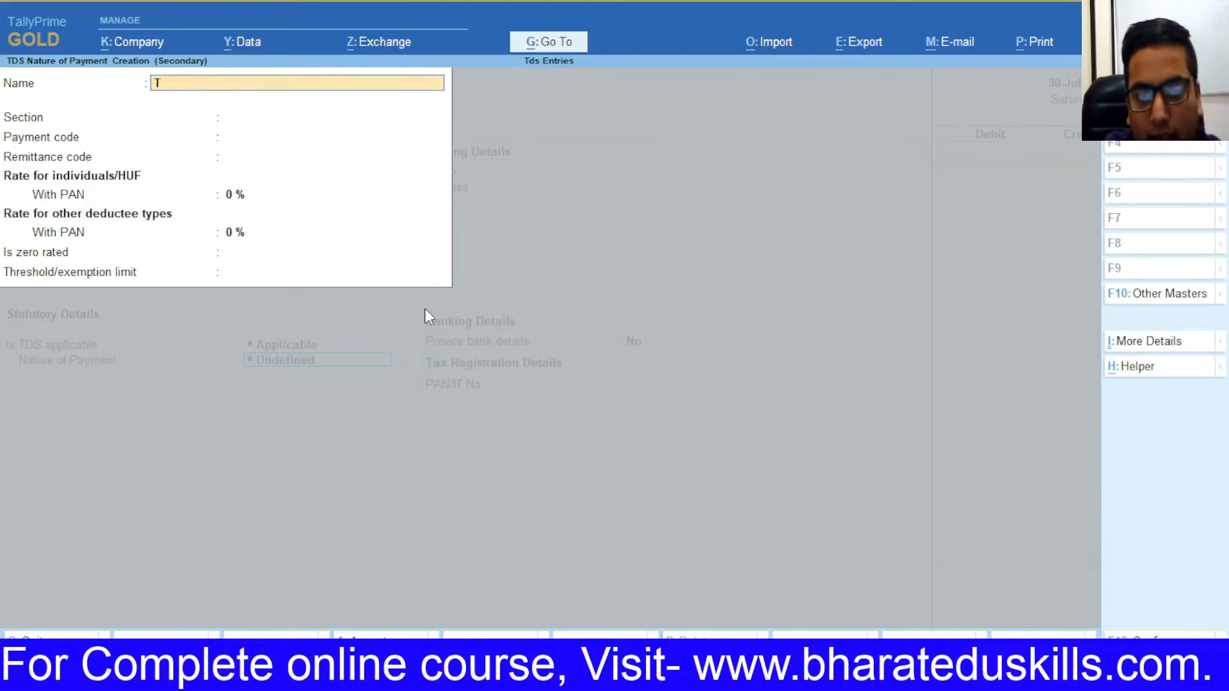
Step: Name the nature of payment 'Tds on Contract' under section 194c with a 1% individual rate
text(s on)
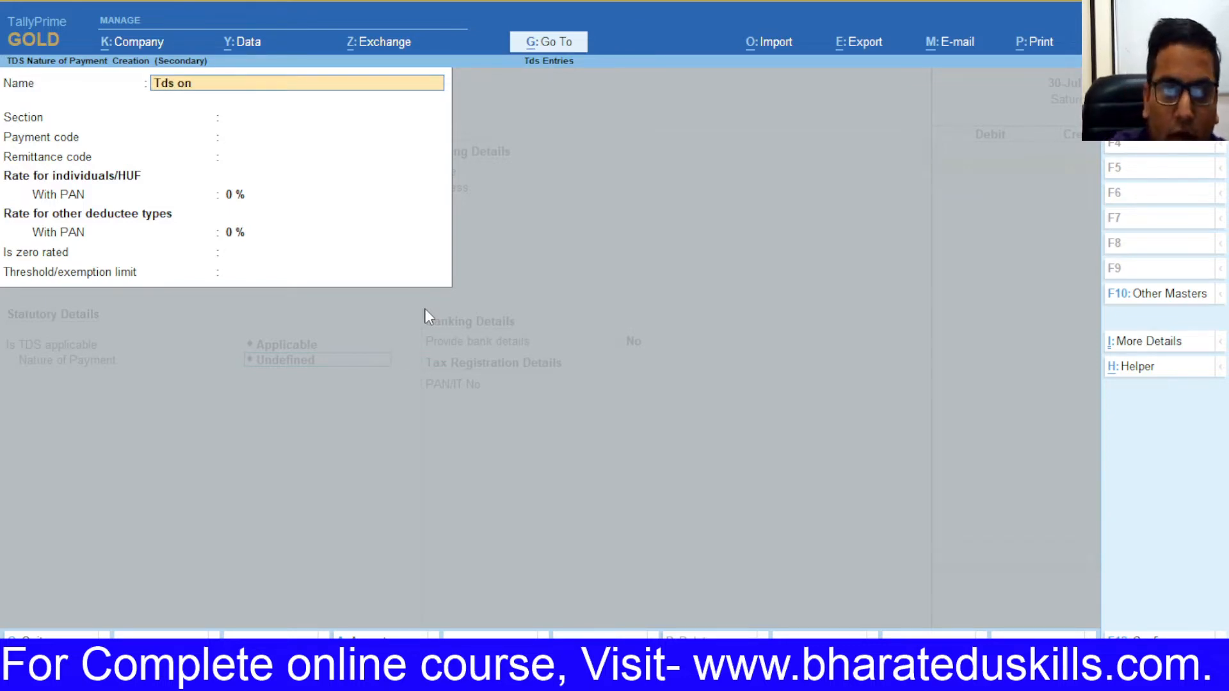
text( co)
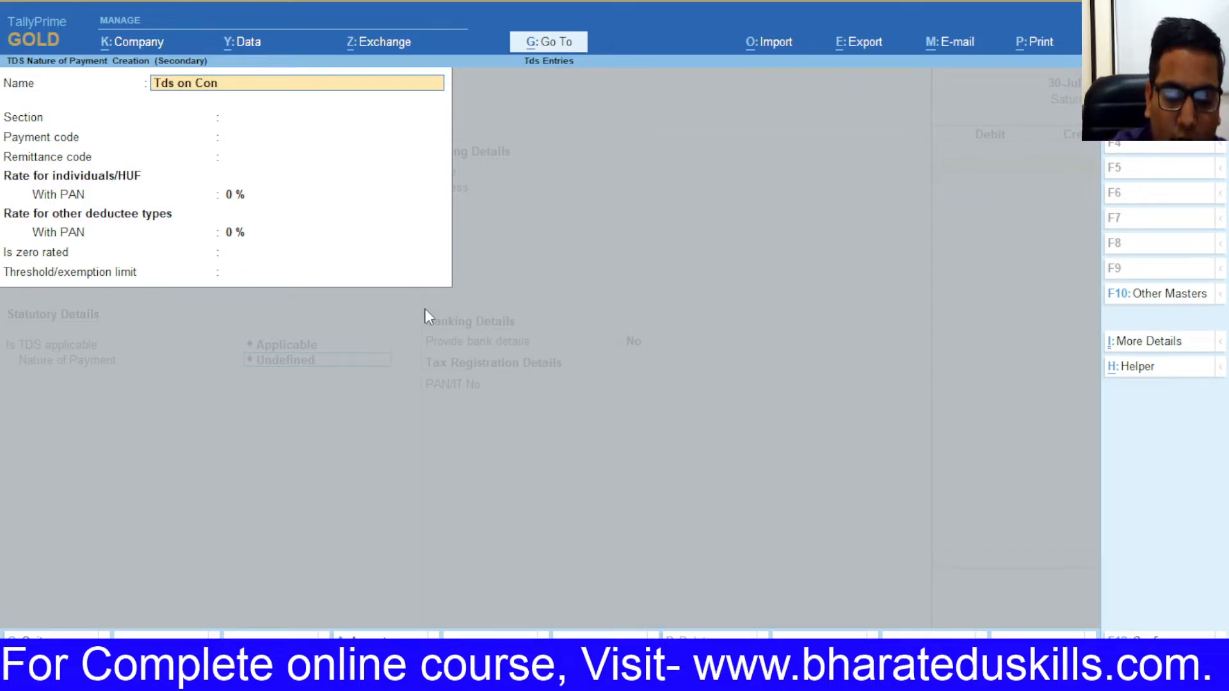
key(Return)
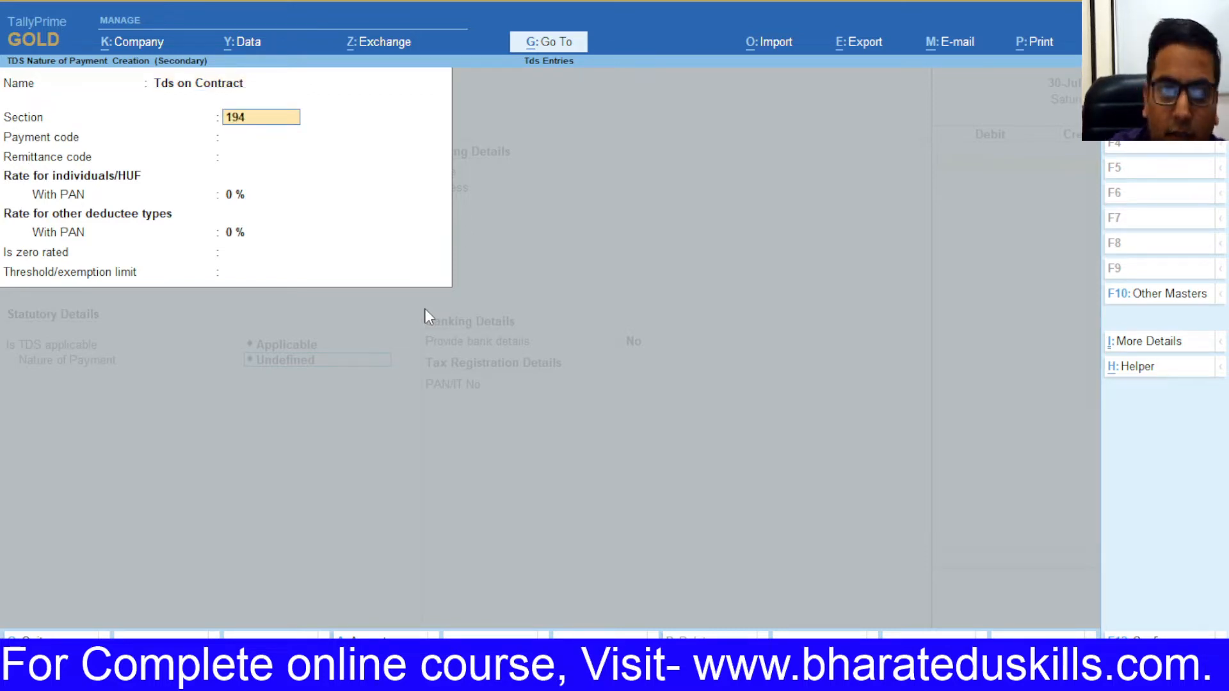
key(Return)
key(Return)
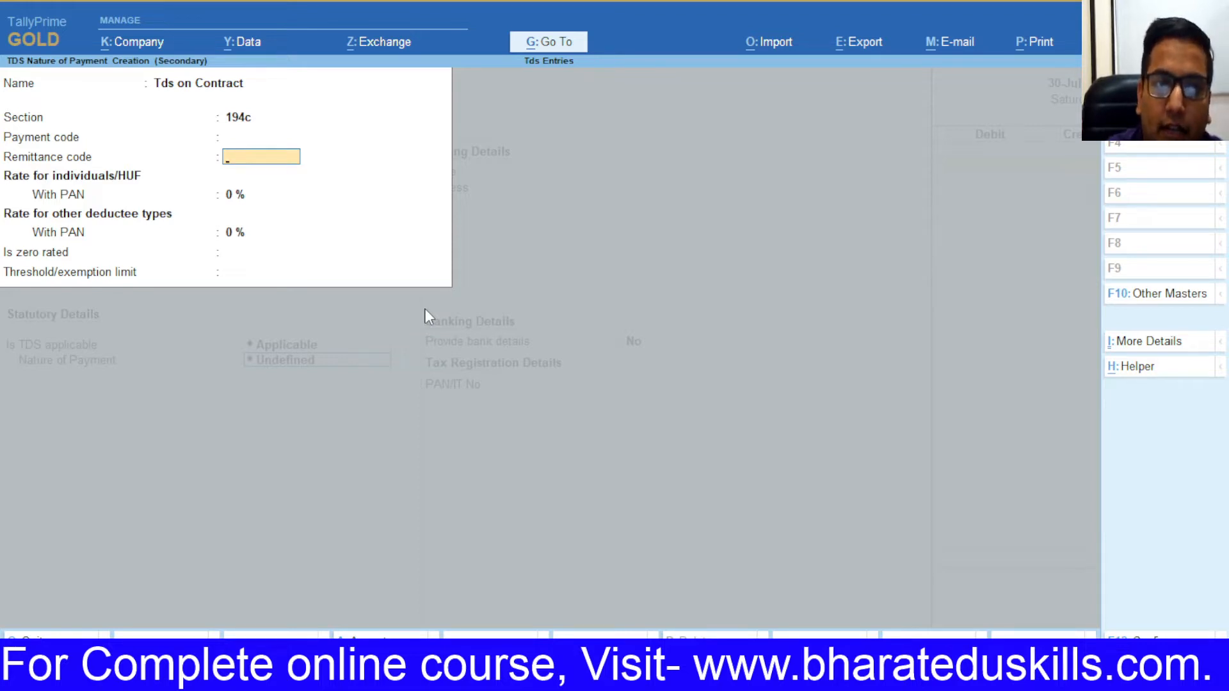
key(Return)
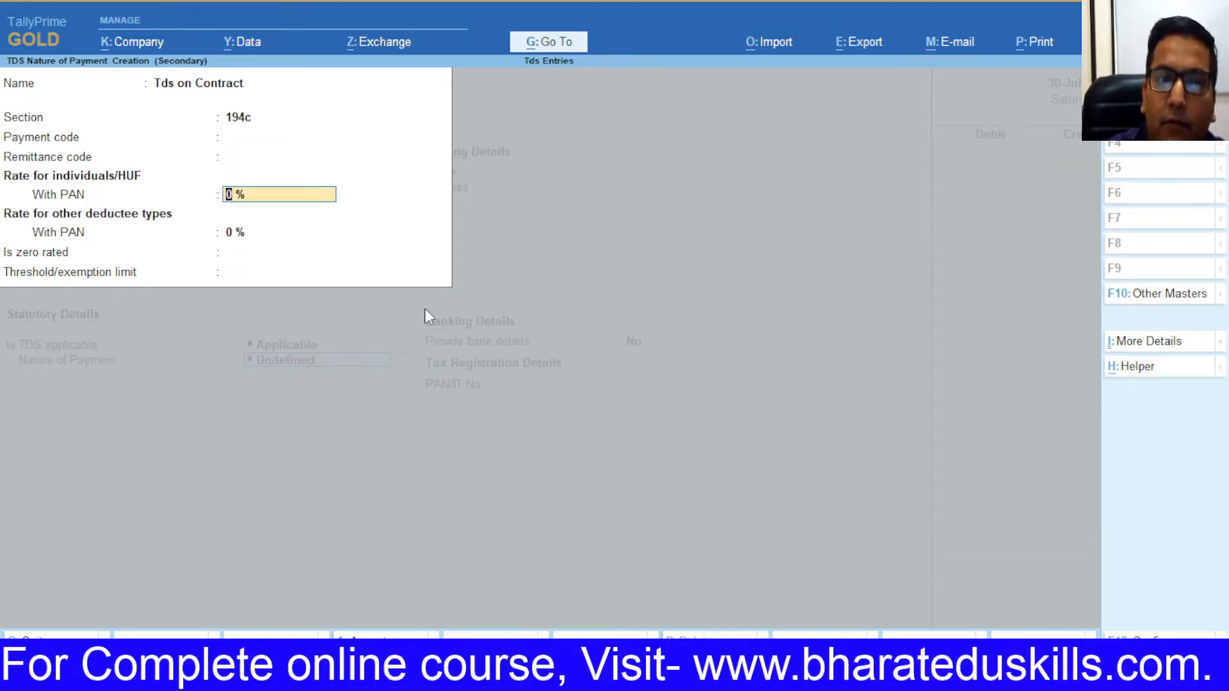
key(alt+Tab)
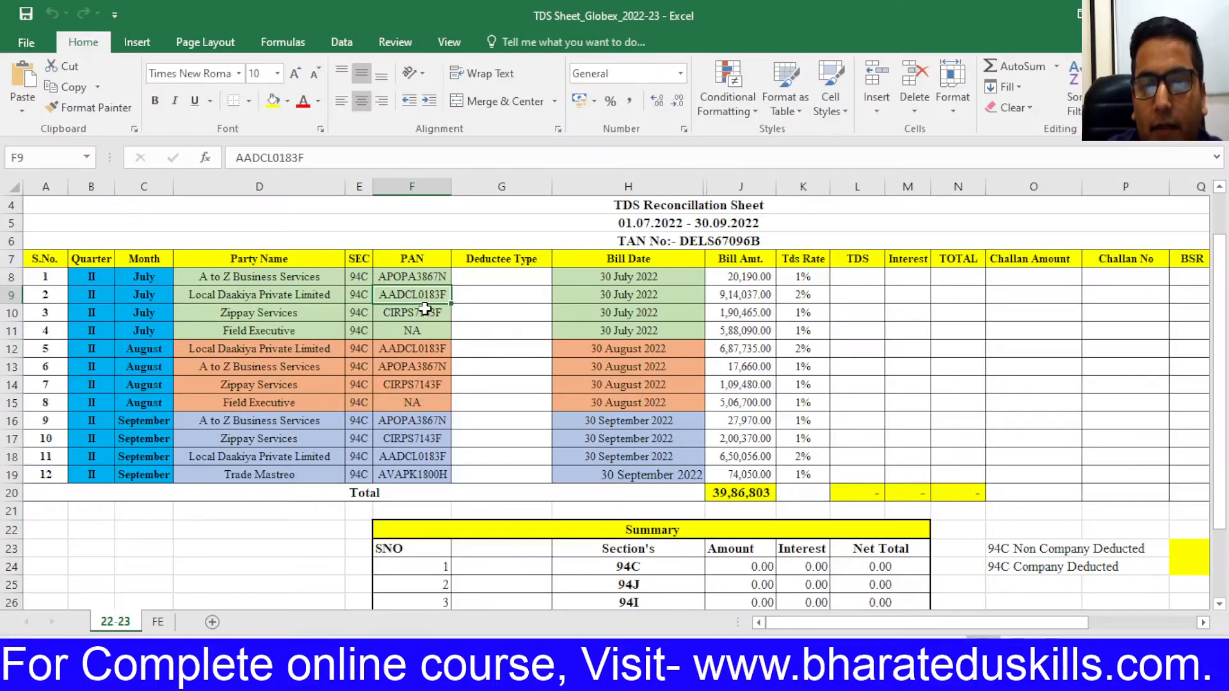
key(alt+Tab)
text(1)
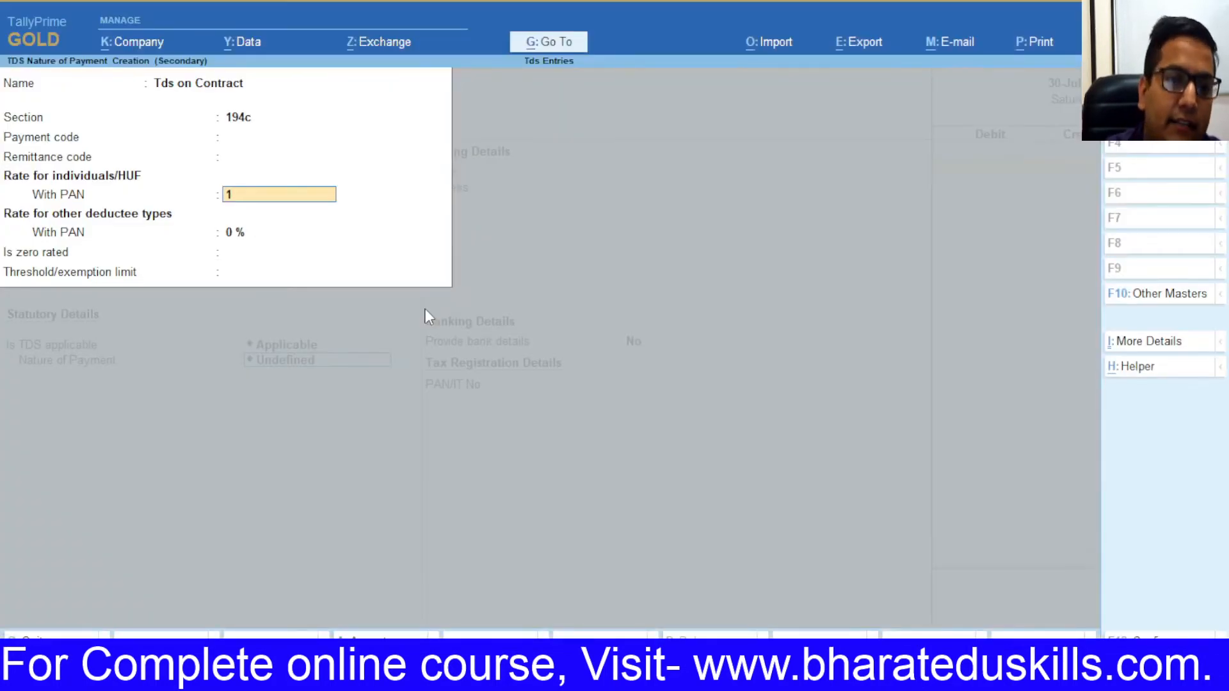
key(Return)
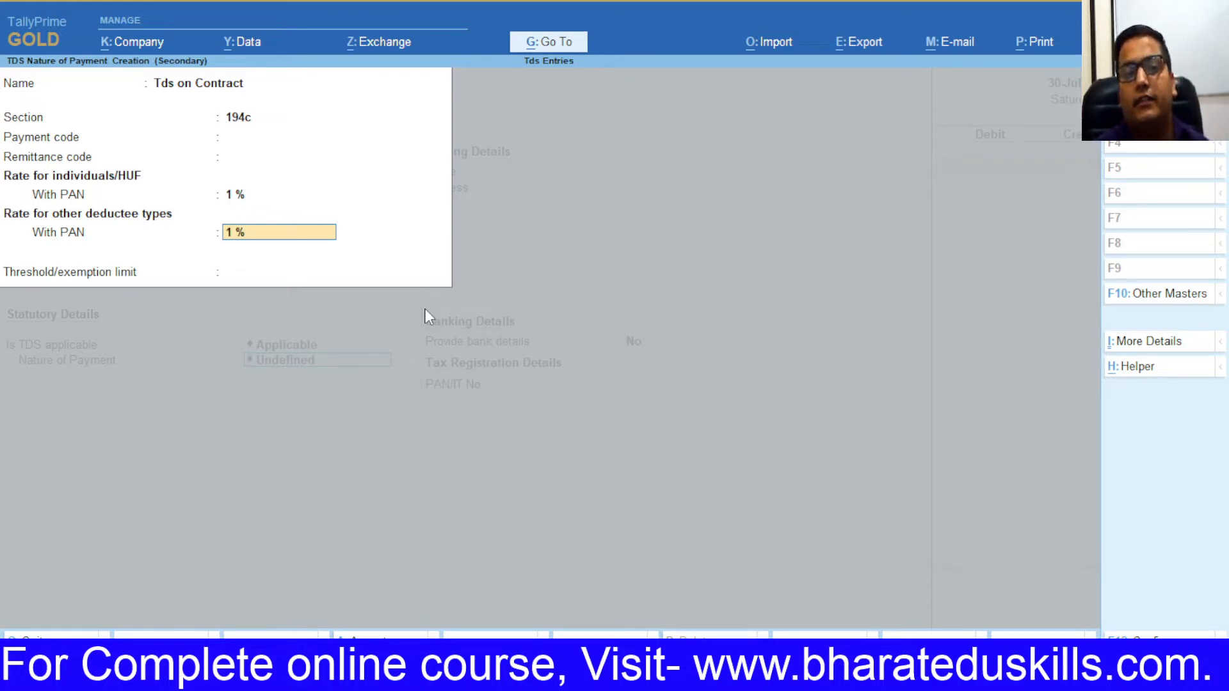
Step: Recheck section 194c, leave the threshold empty and save the nature of payment
key(Up)
key(Up)
key(Up)
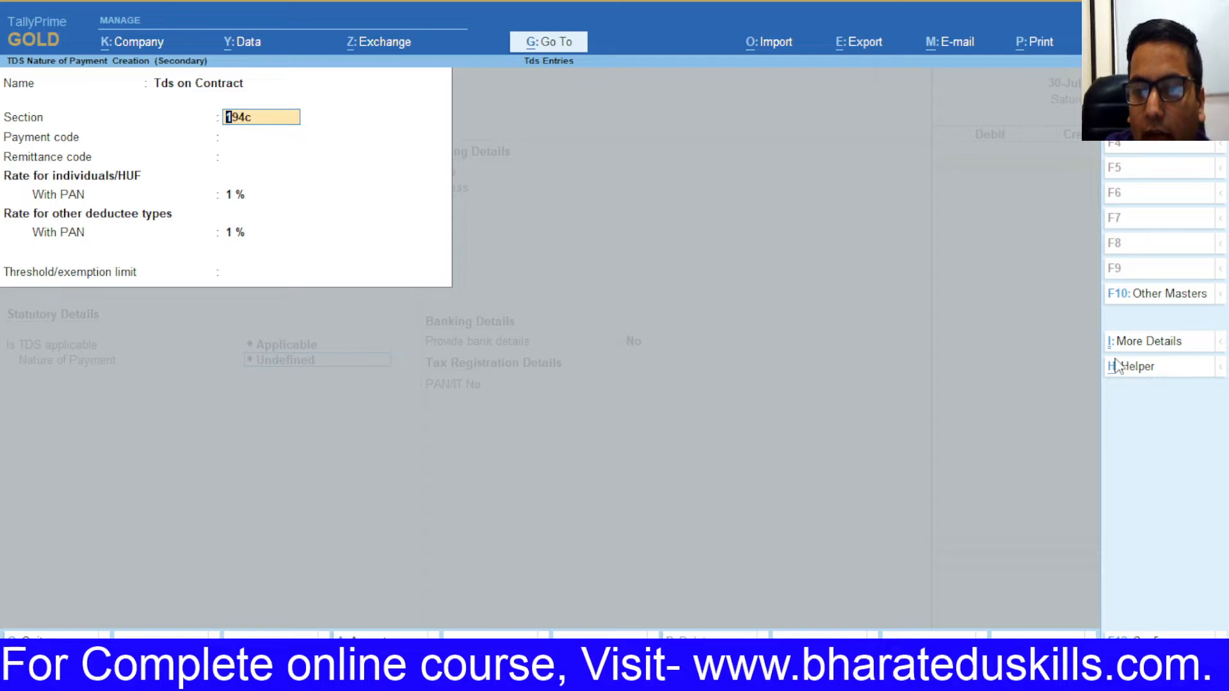
click(1107, 363)
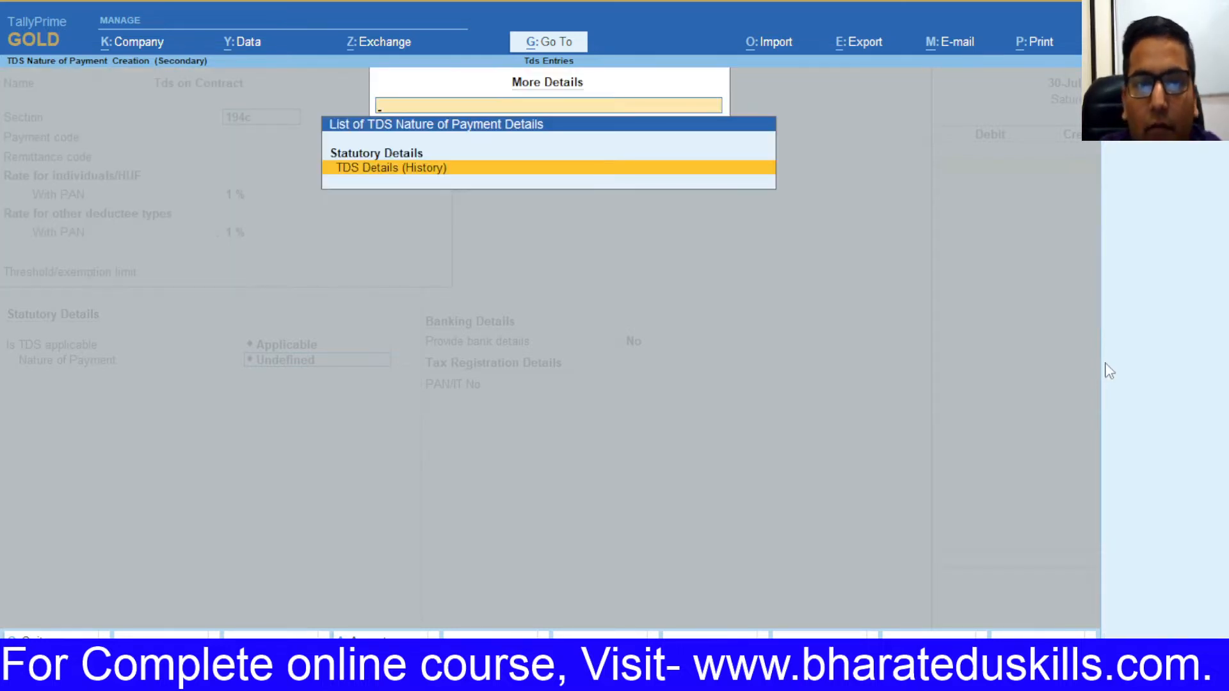
key(Escape)
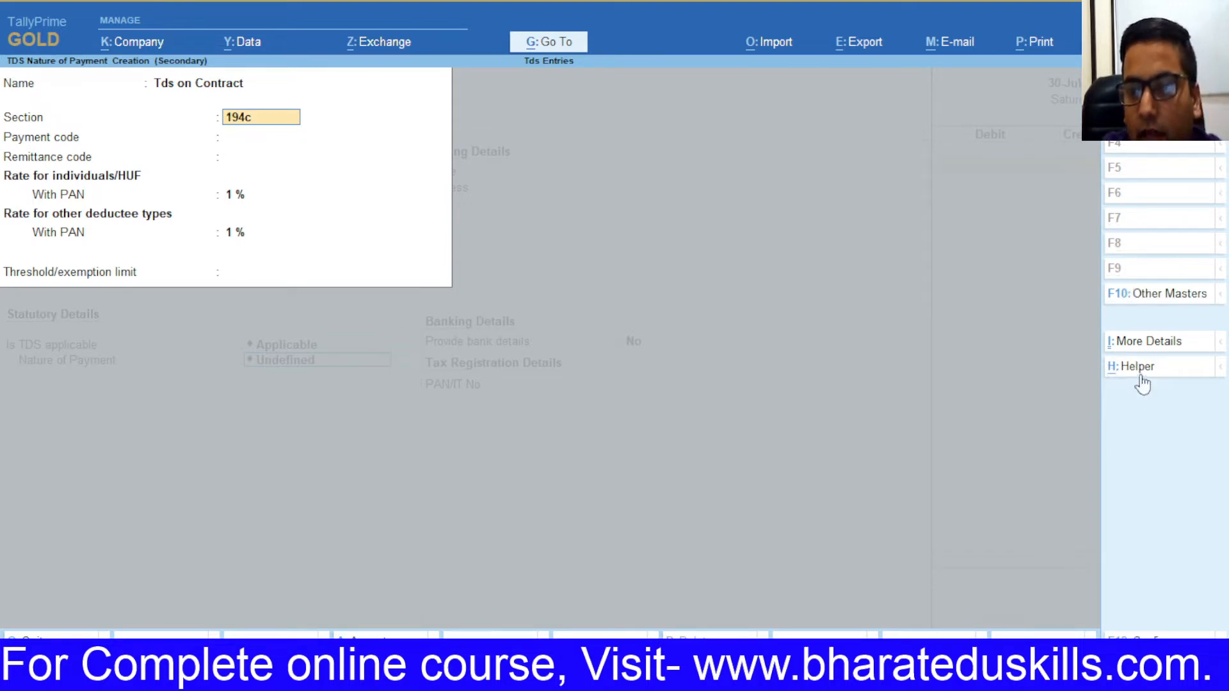
key(Return)
key(BackSpace)
key(Return)
key(Return)
key(Return)
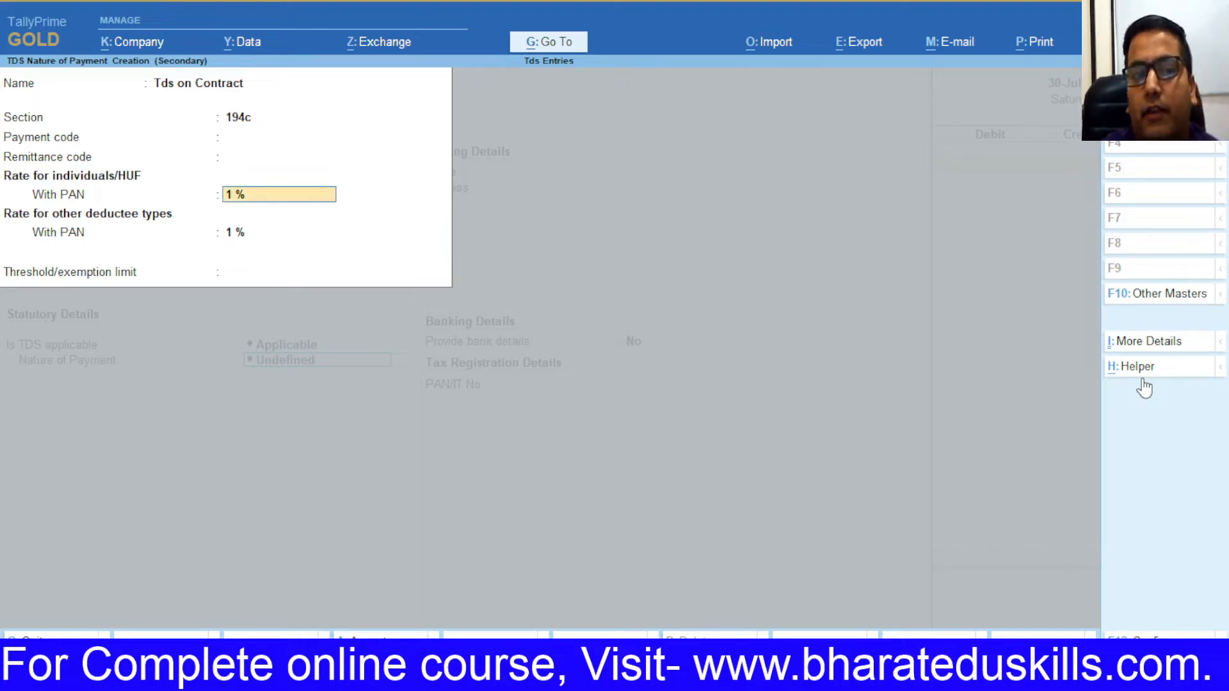
key(Return)
key(Return)
key(Return)
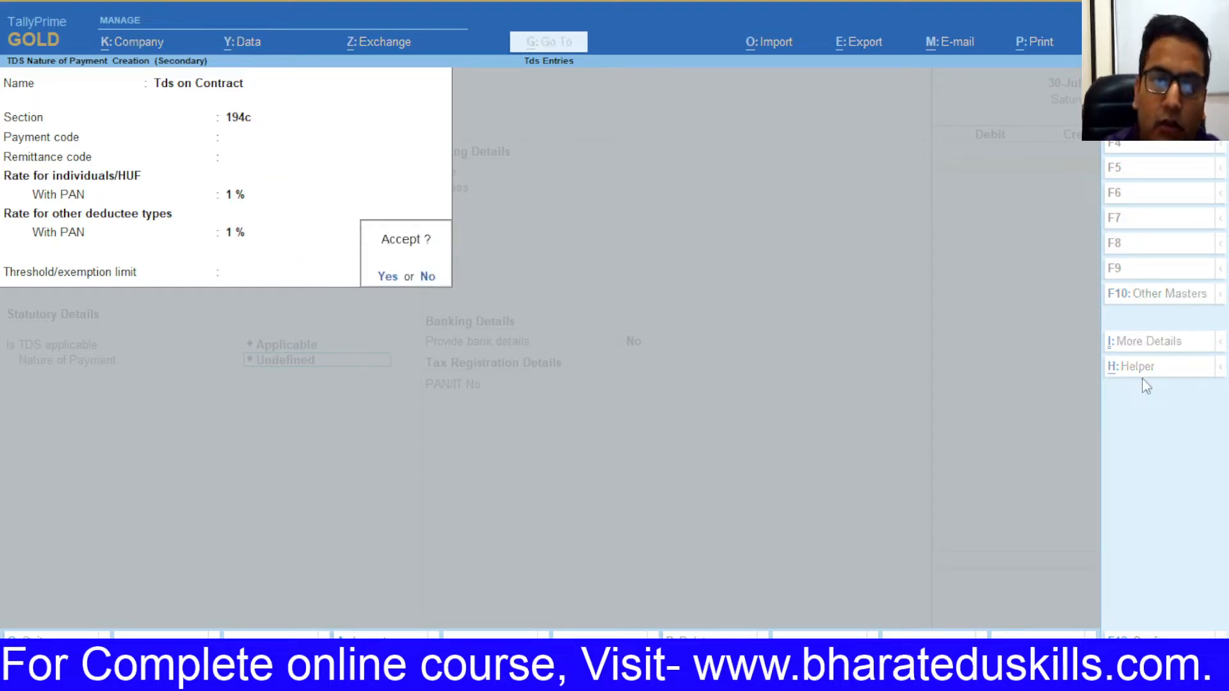
key(n)
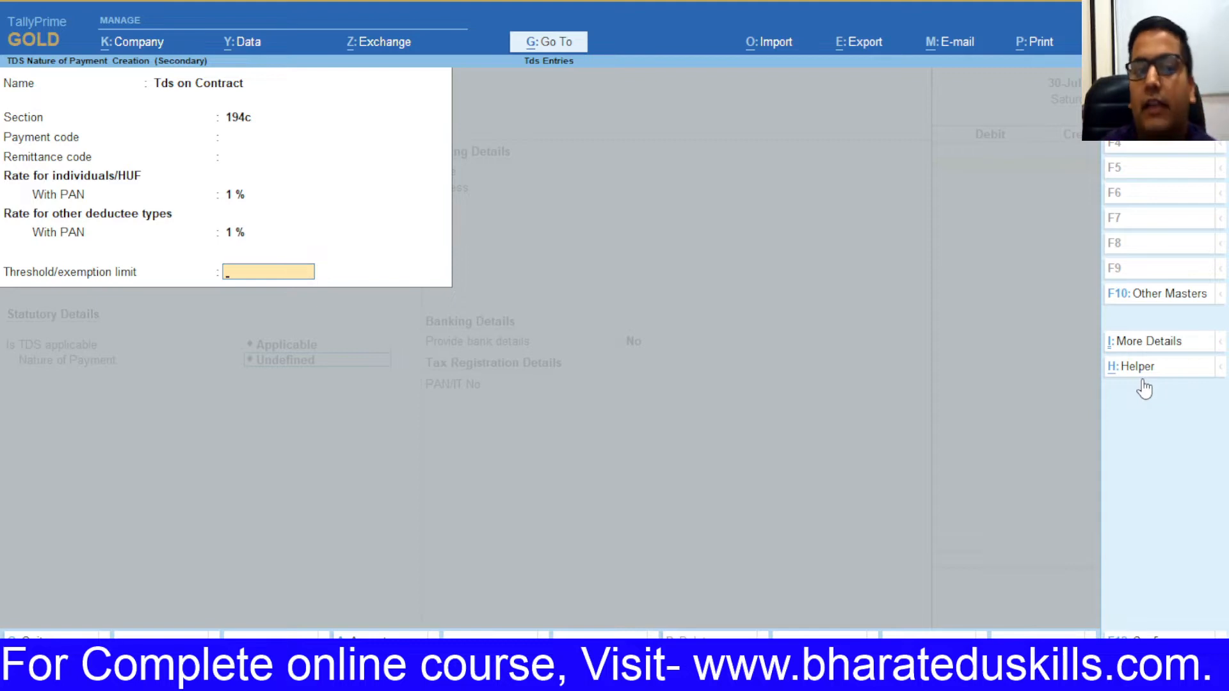
key(Return)
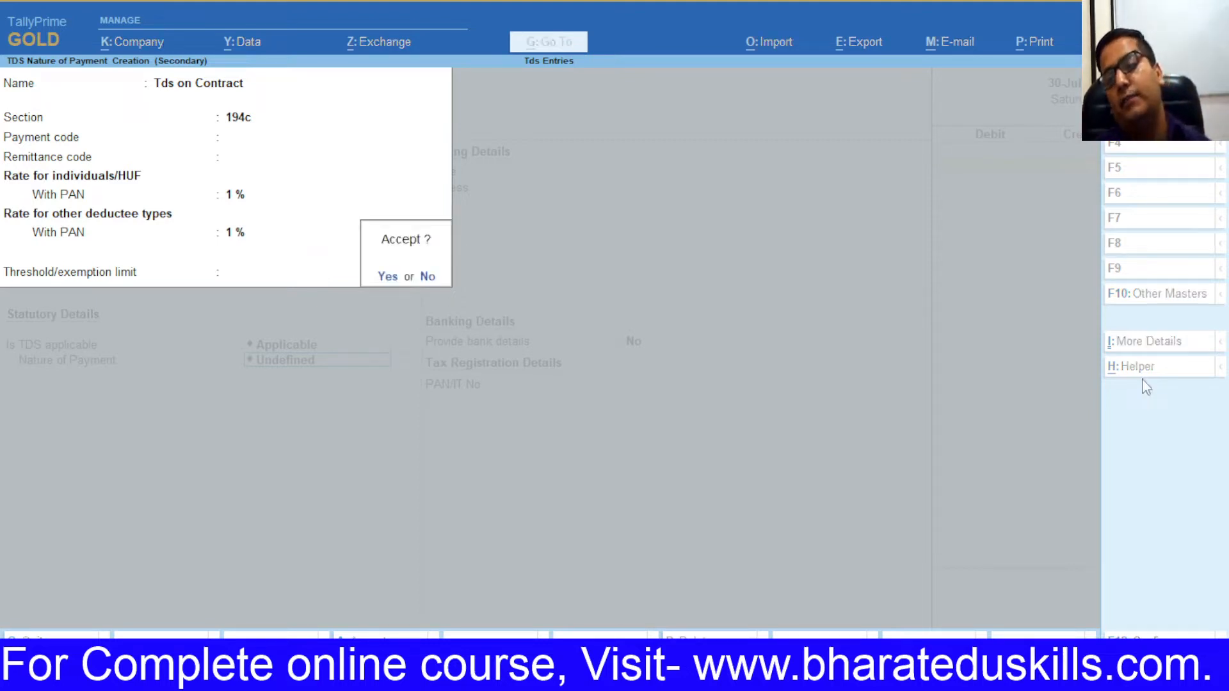
key(Return)
key(ctrl+a)
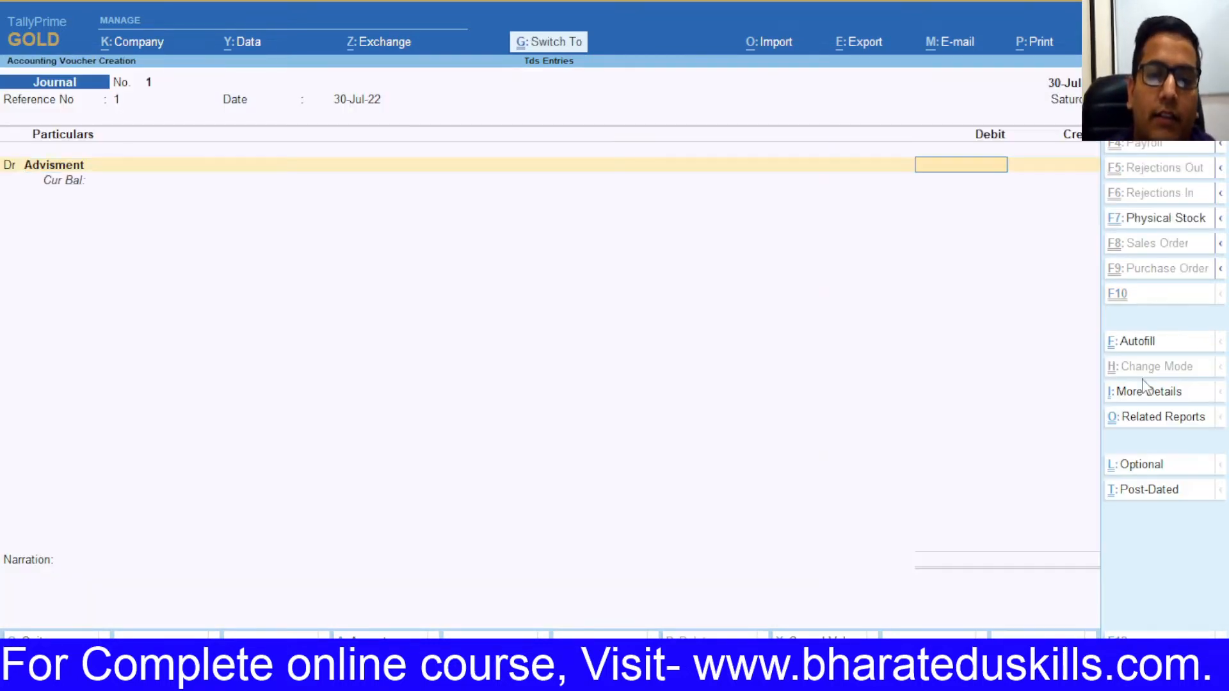
Step: Debit Advisment with the 20,190.00 bill amount copied from the reconciliation sheet
key(alt+Tab)
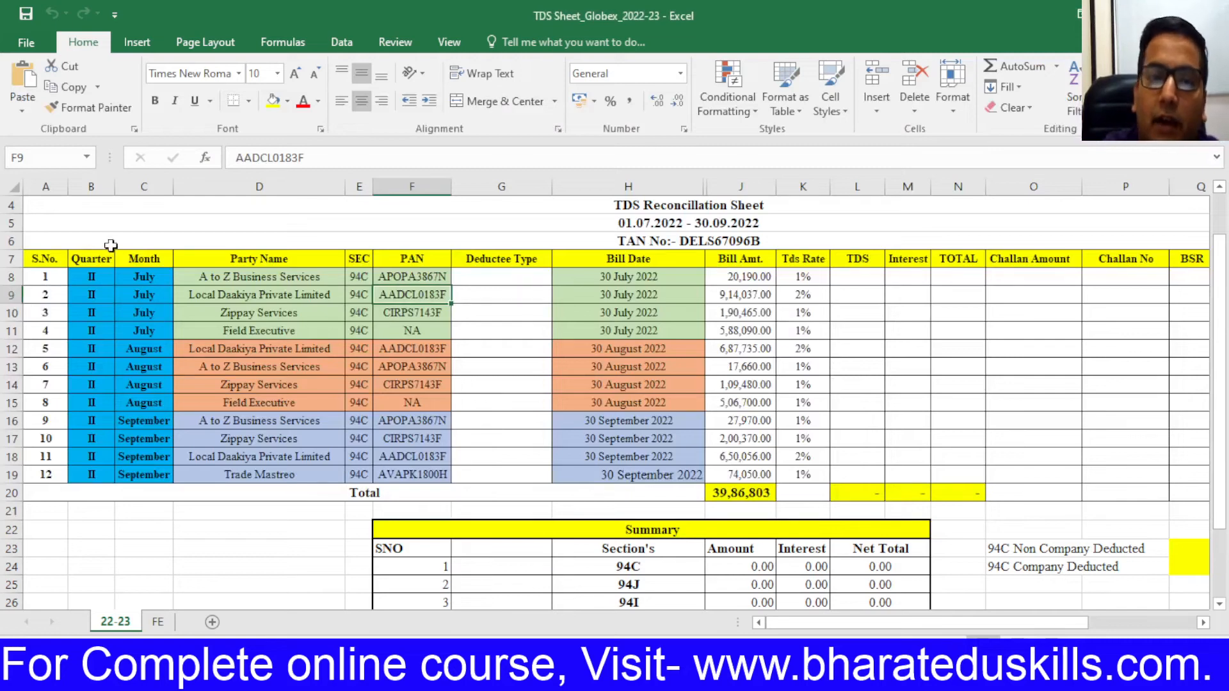
click(739, 277)
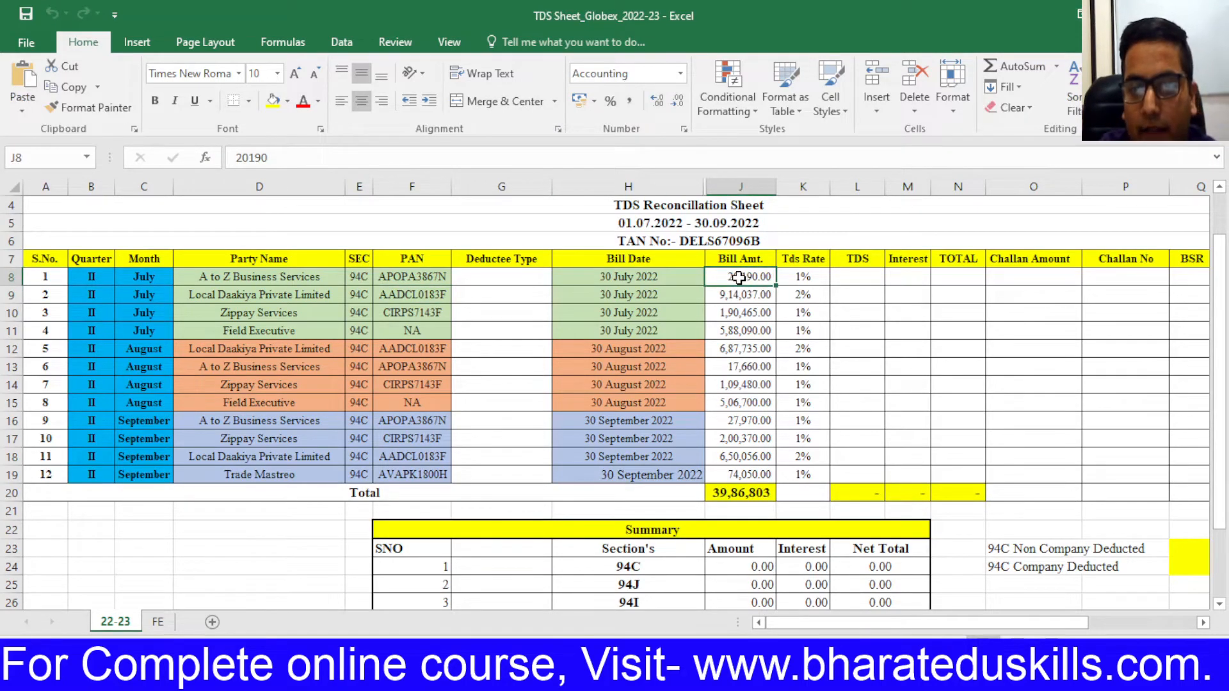
key(ctrl+c)
key(alt+Tab)
key(ctrl+alt+v)
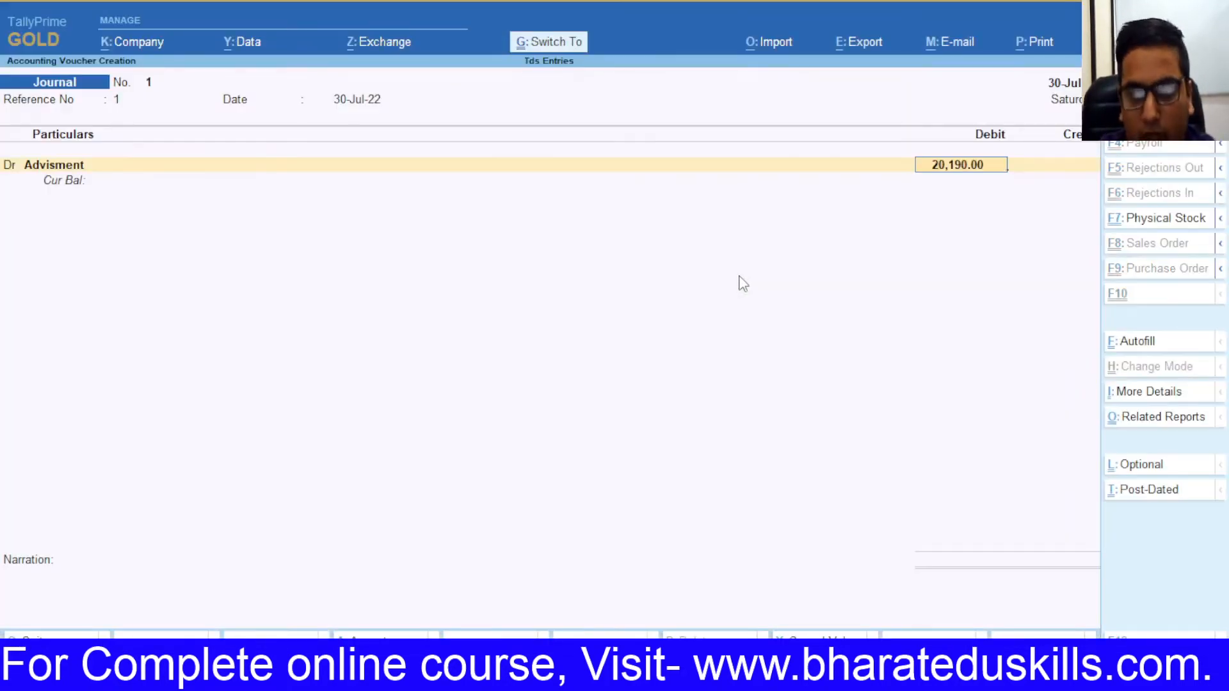
key(Return)
key(Return)
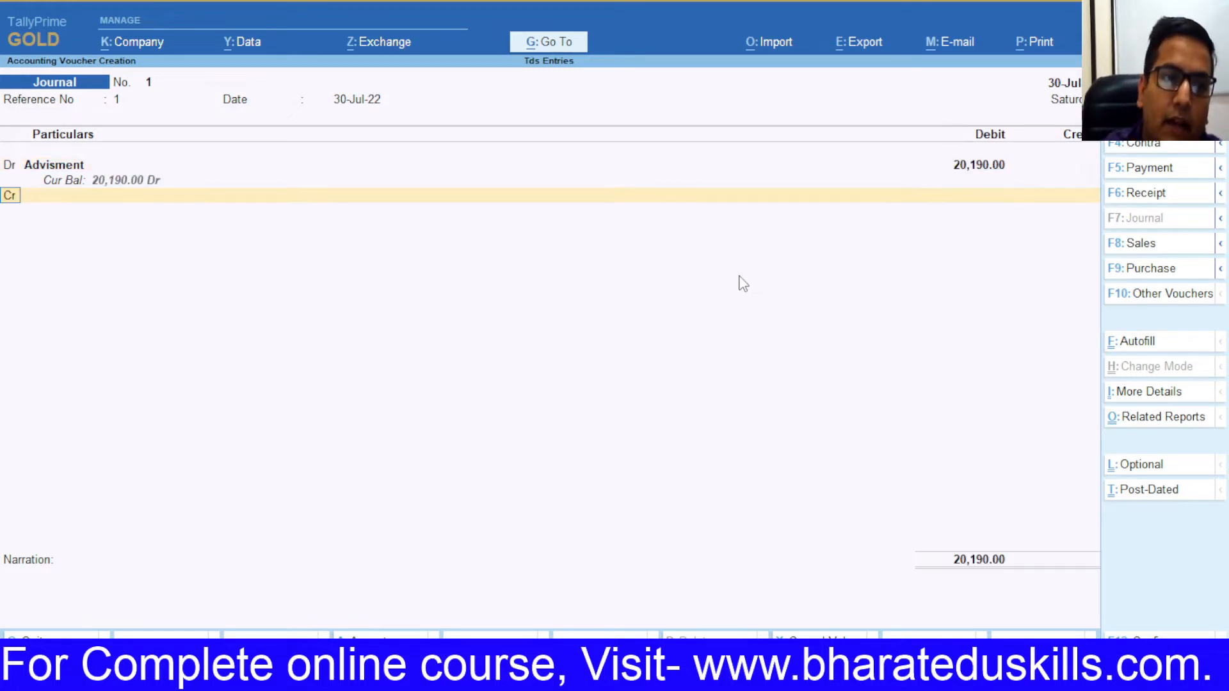
key(Return)
Step: Start a new credit ledger named 'A to Z Business Services', pasted from the sheet
key(alt+c)
key(alt+Tab)
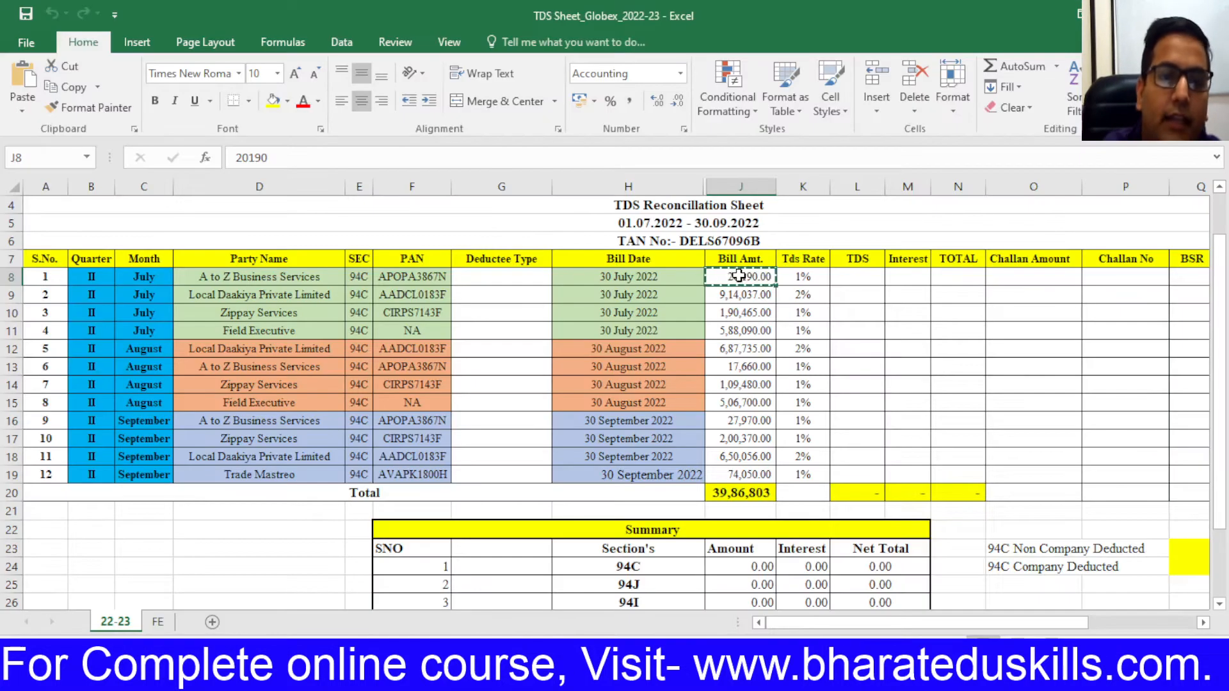
click(232, 279)
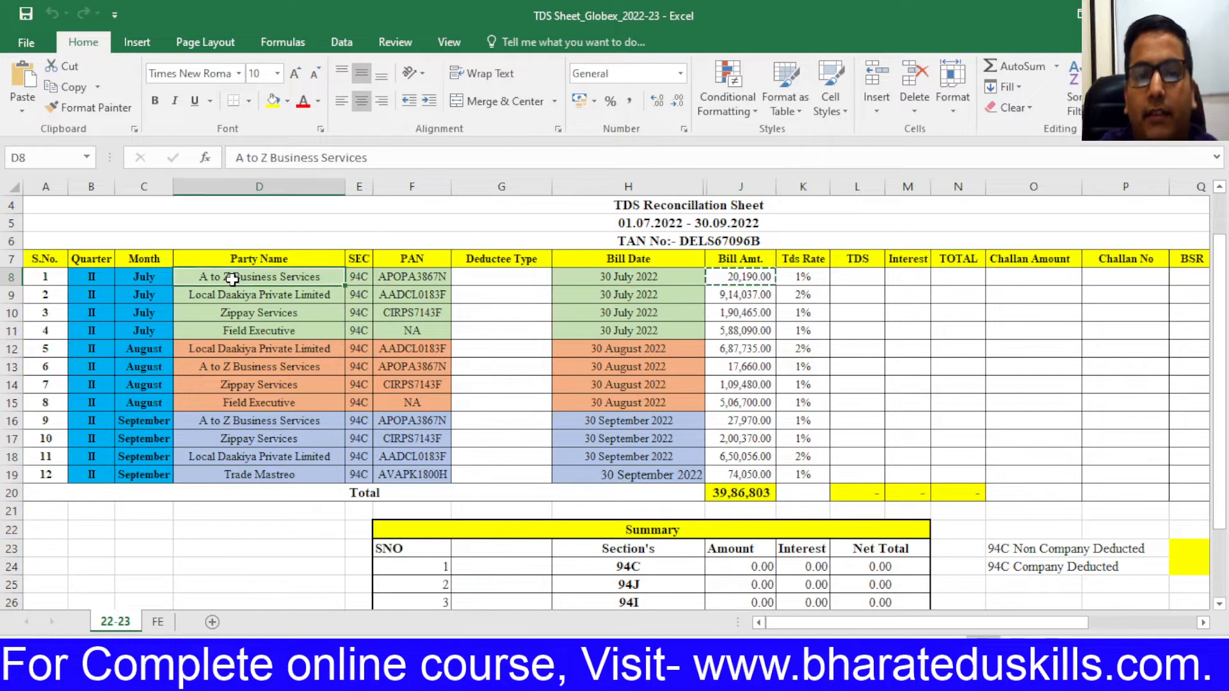
key(ctrl+c)
key(alt+Tab)
key(ctrl+alt+v)
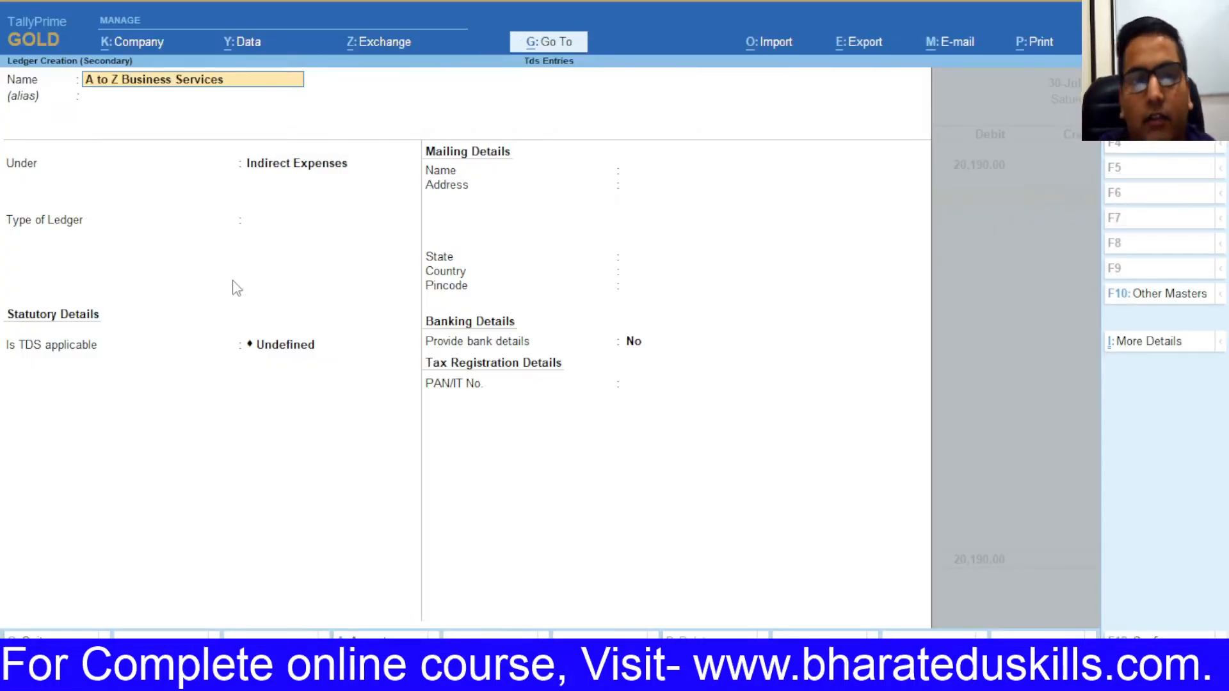
Step: Put the ledger under Sundry Creditors as TDS deductible, Individual/HUF - Resident, deducting in the same voucher
key(Return)
key(Return)
text(Su)
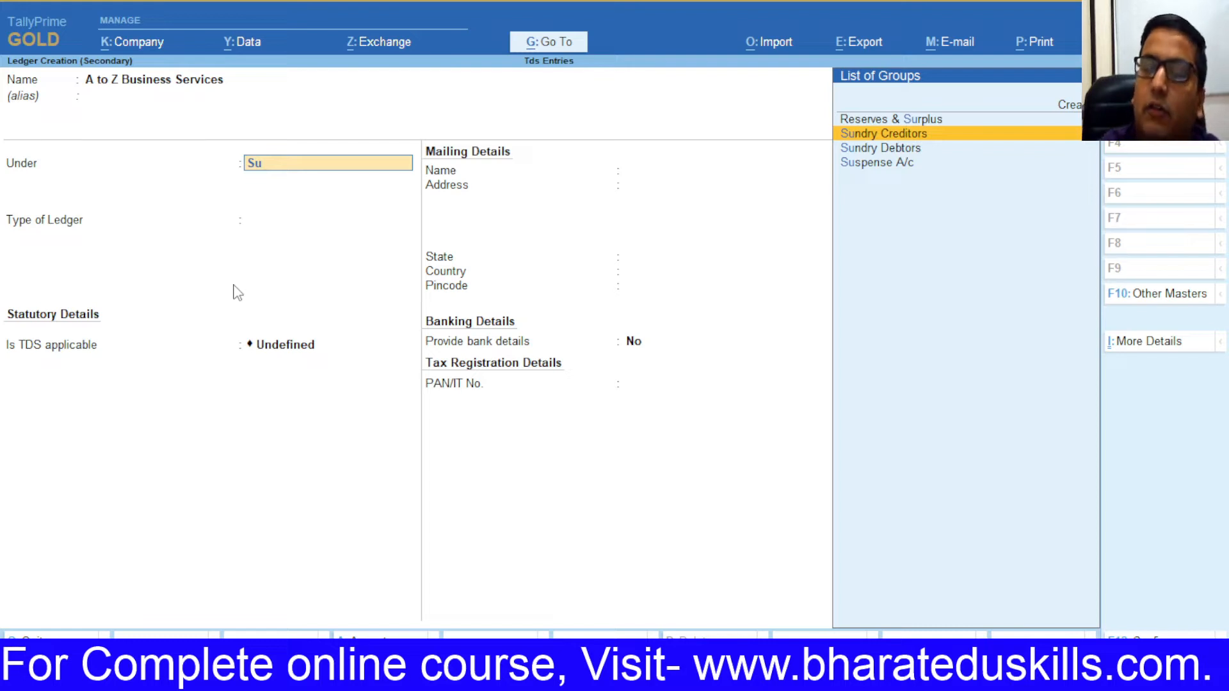
key(Return)
key(Return)
key(Return)
key(Return)
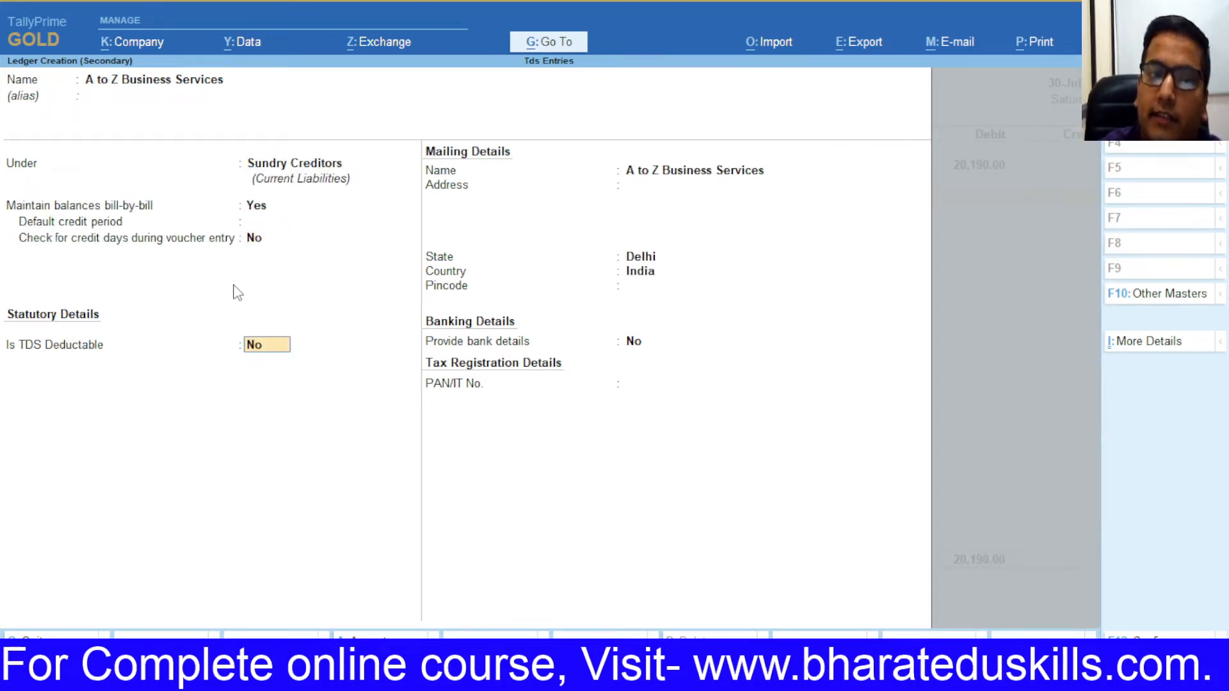
key(y)
key(Return)
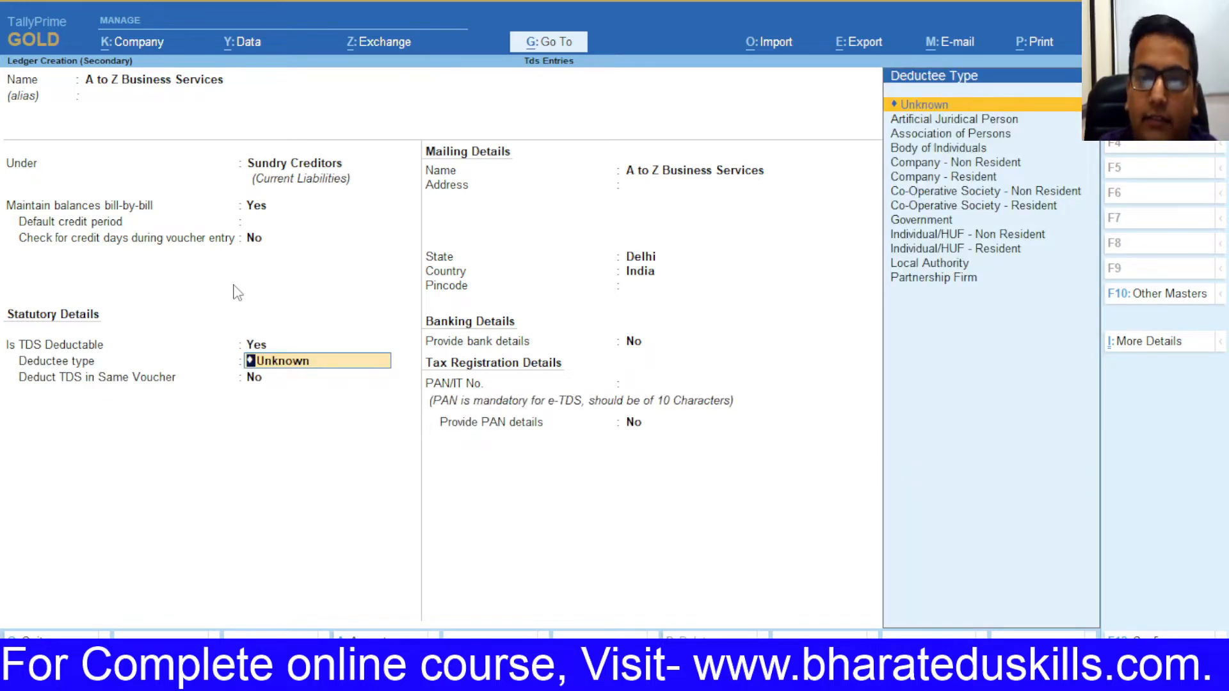
key(Down)
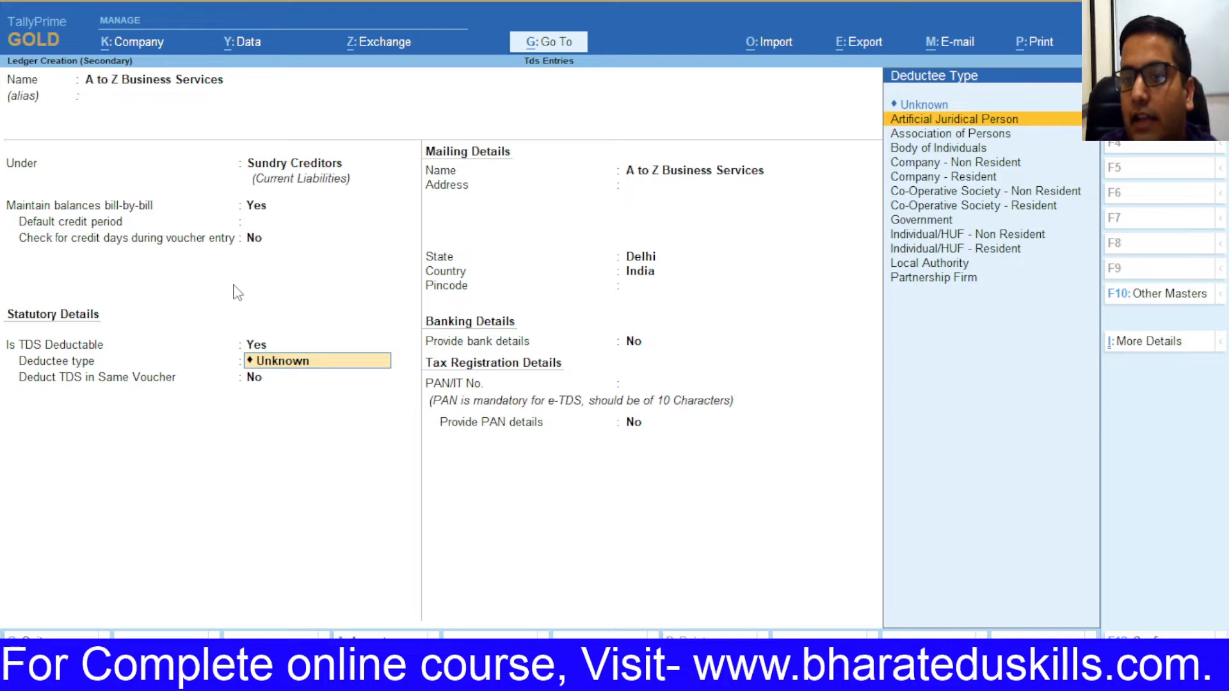
key(alt+Tab)
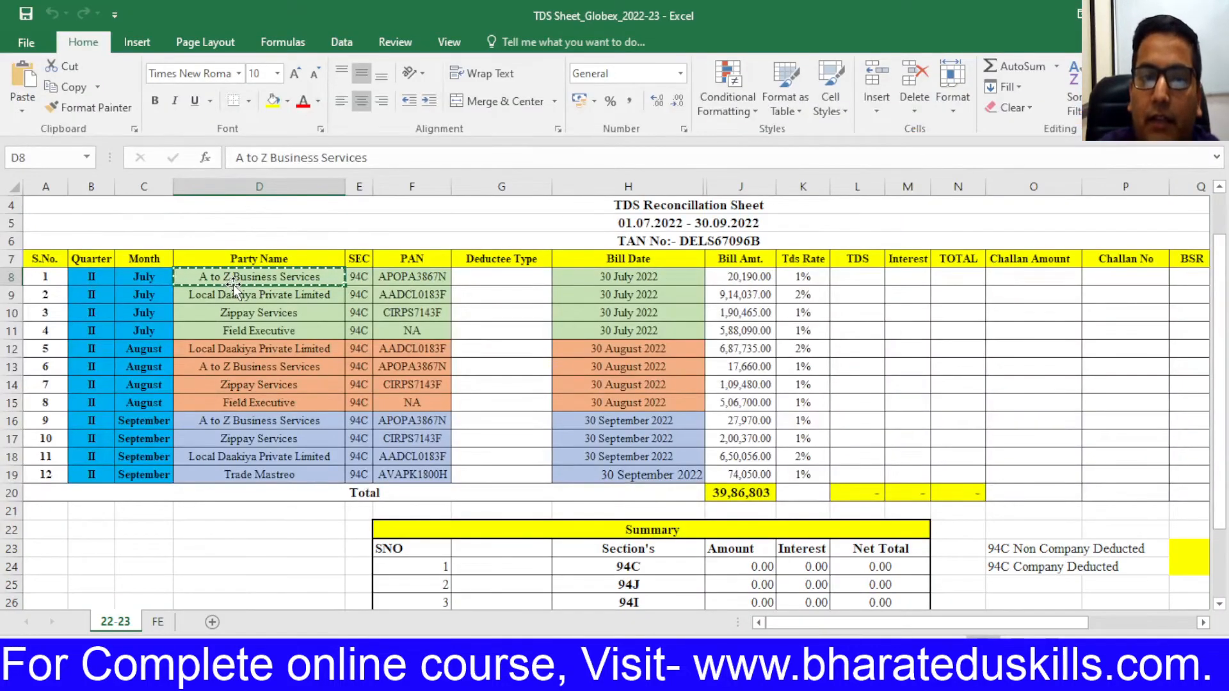
key(alt+Tab)
key(Down)
key(Down)
key(Down)
key(Down)
key(Down)
key(Down)
key(Down)
key(Down)
key(Down)
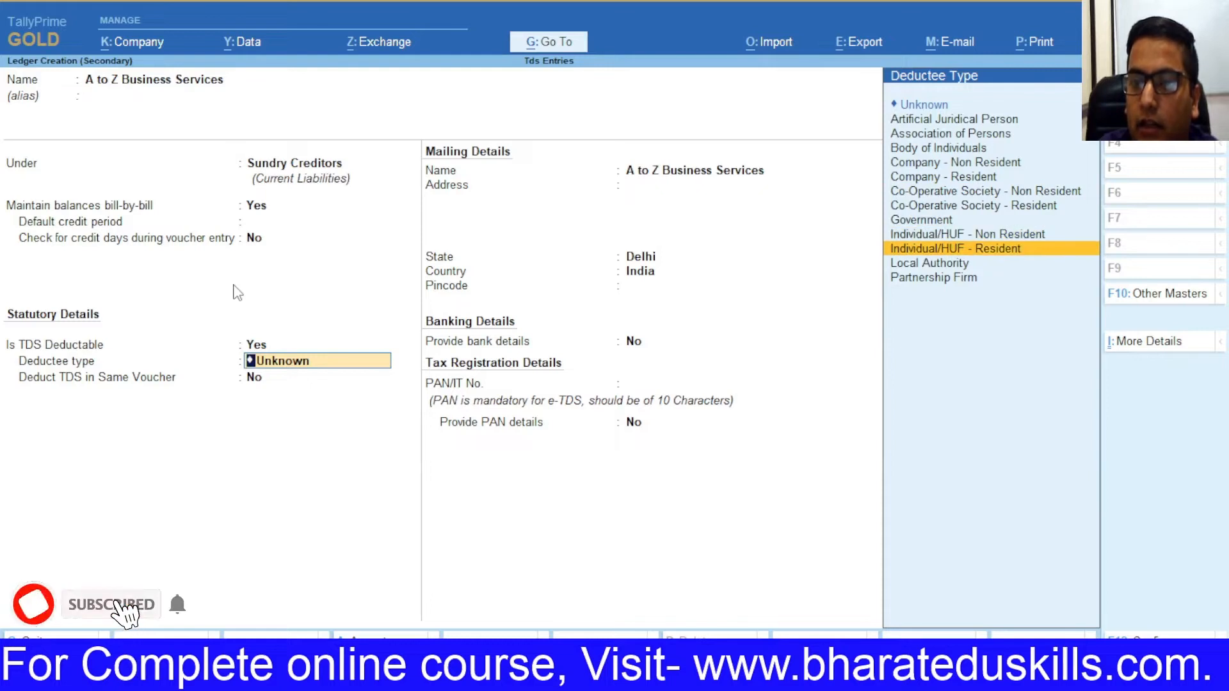
key(Return)
key(y)
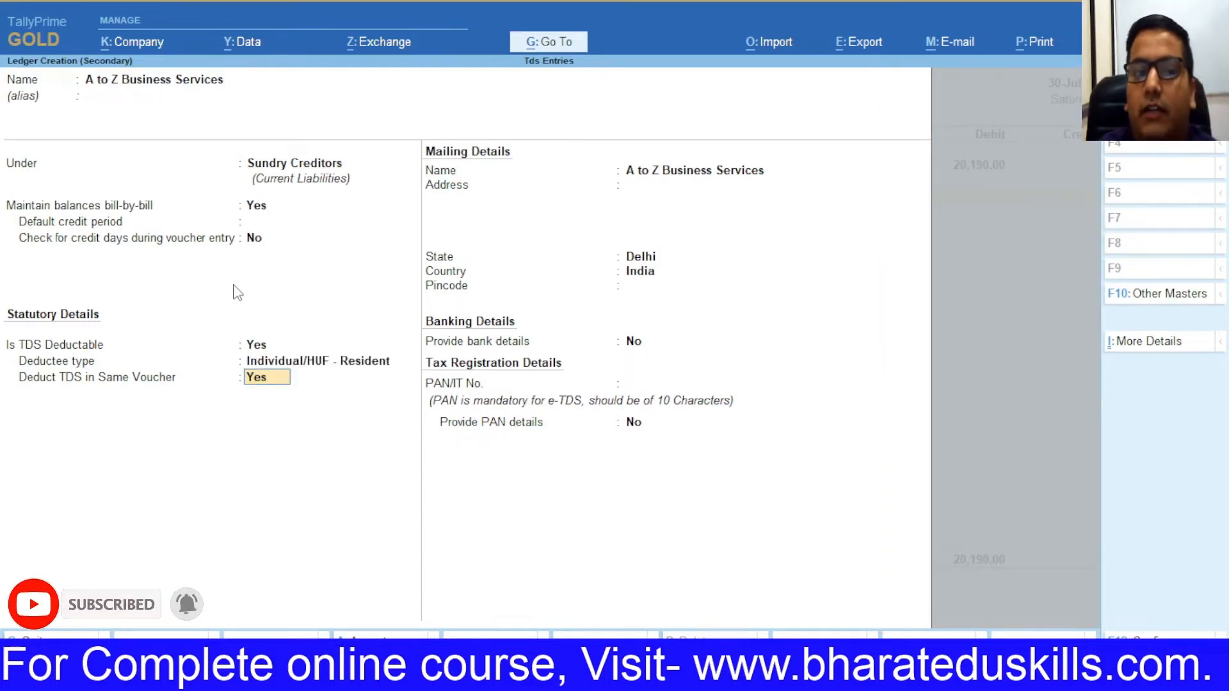
key(Return)
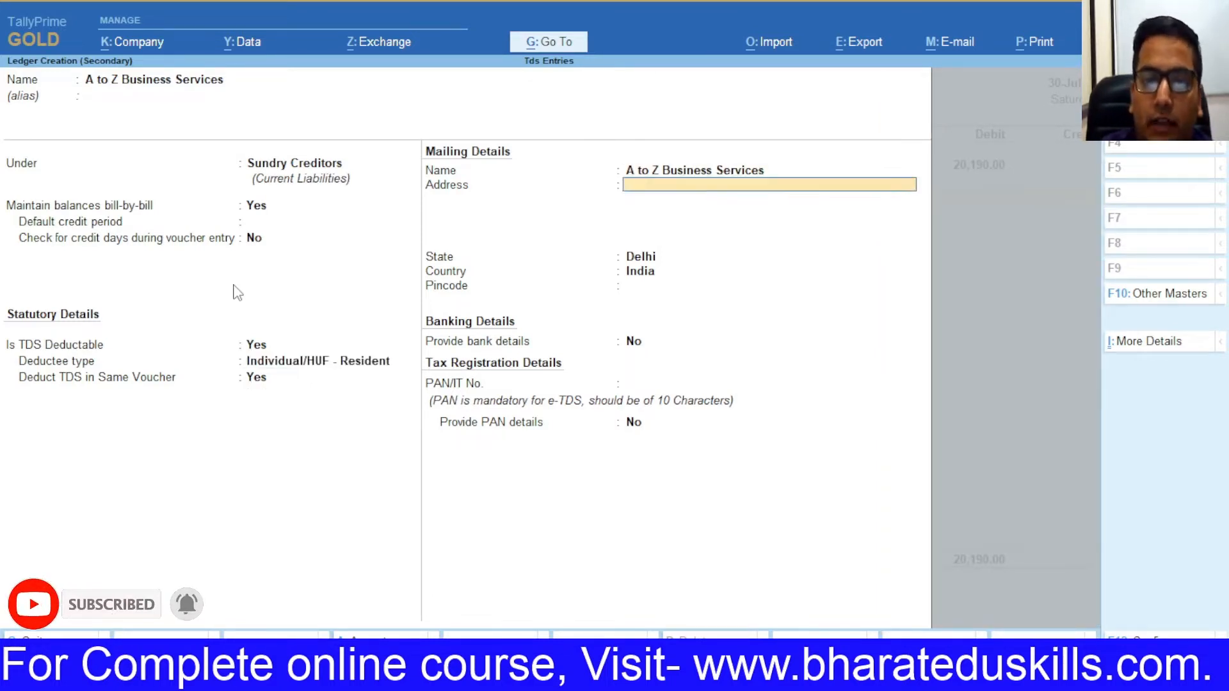
key(Return)
key(Return)
key(Return)
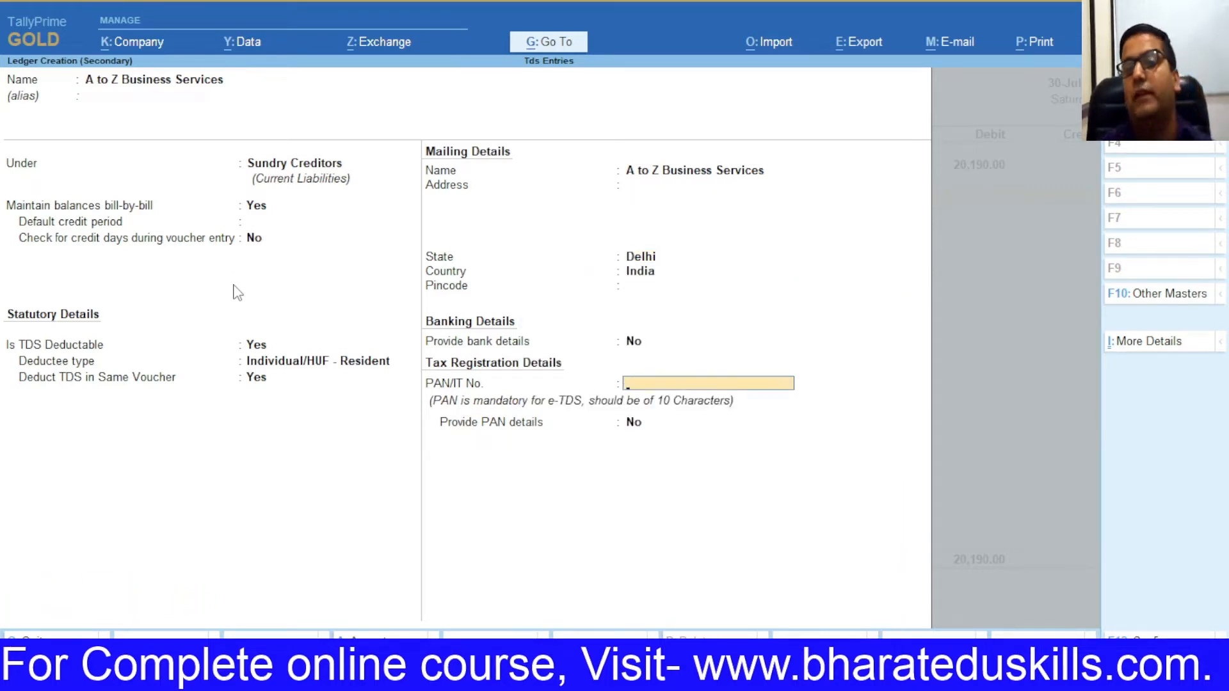
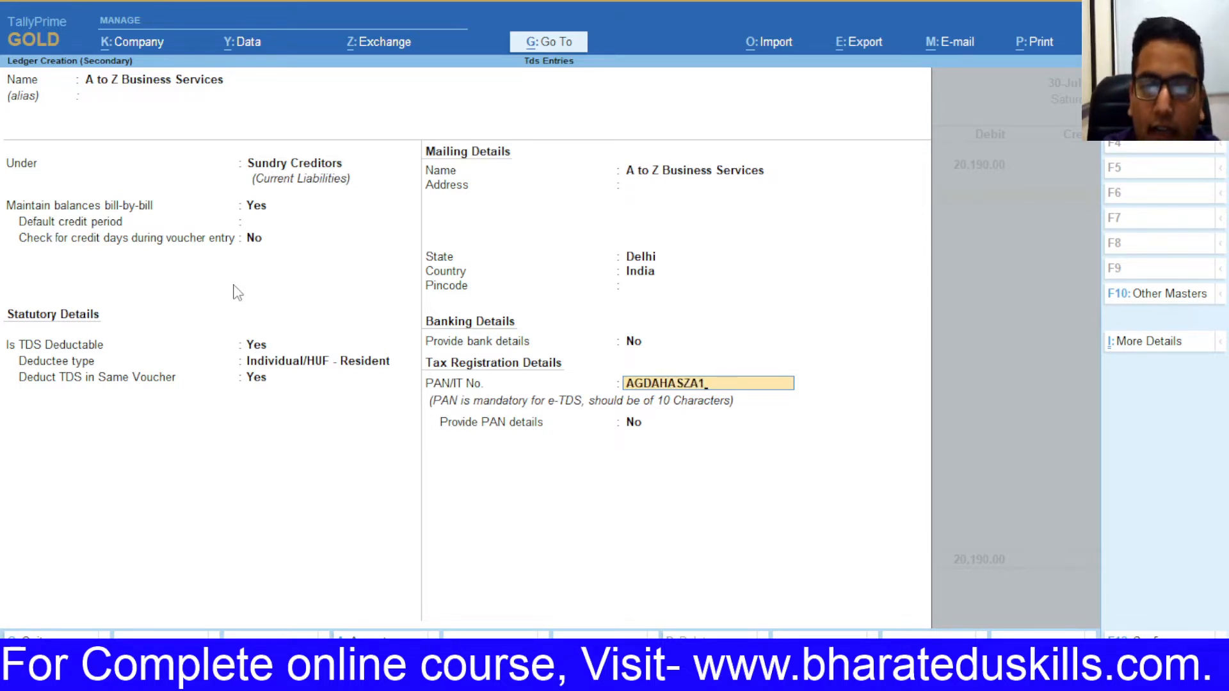
Step: Enter the party's PAN from the workbook, save the ledger, and accept bill references 20,190.00 Cr and 202.00 Dr
key(Return)
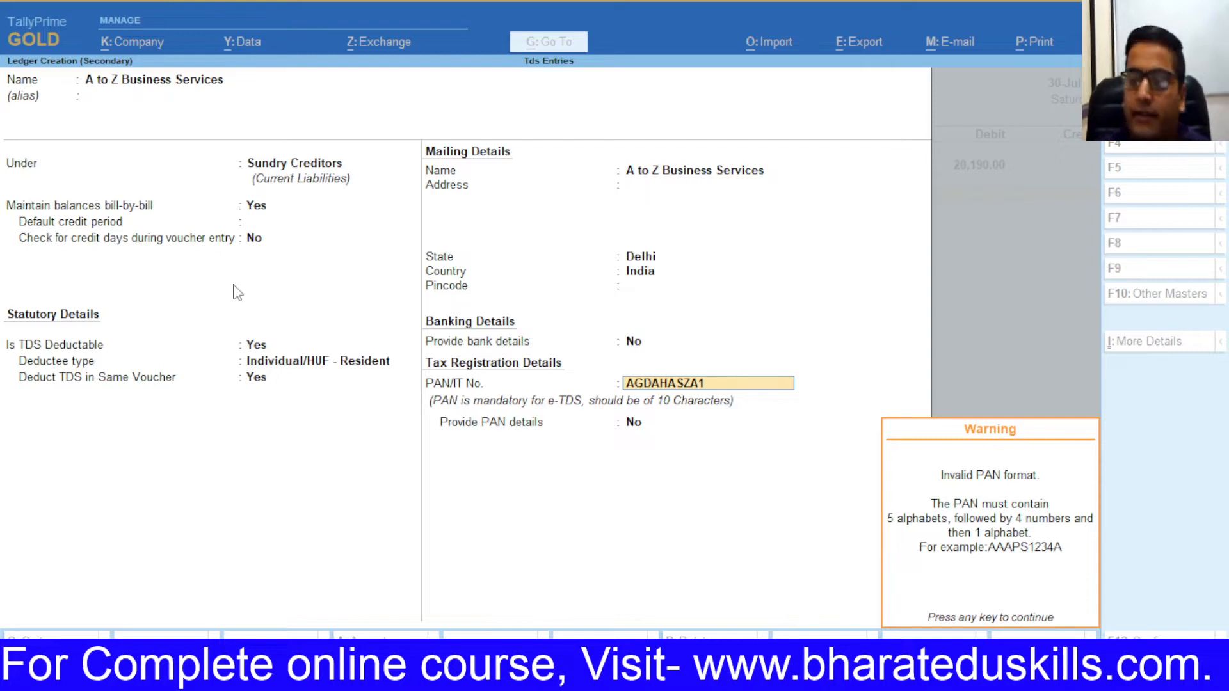
key(Return)
key(Up)
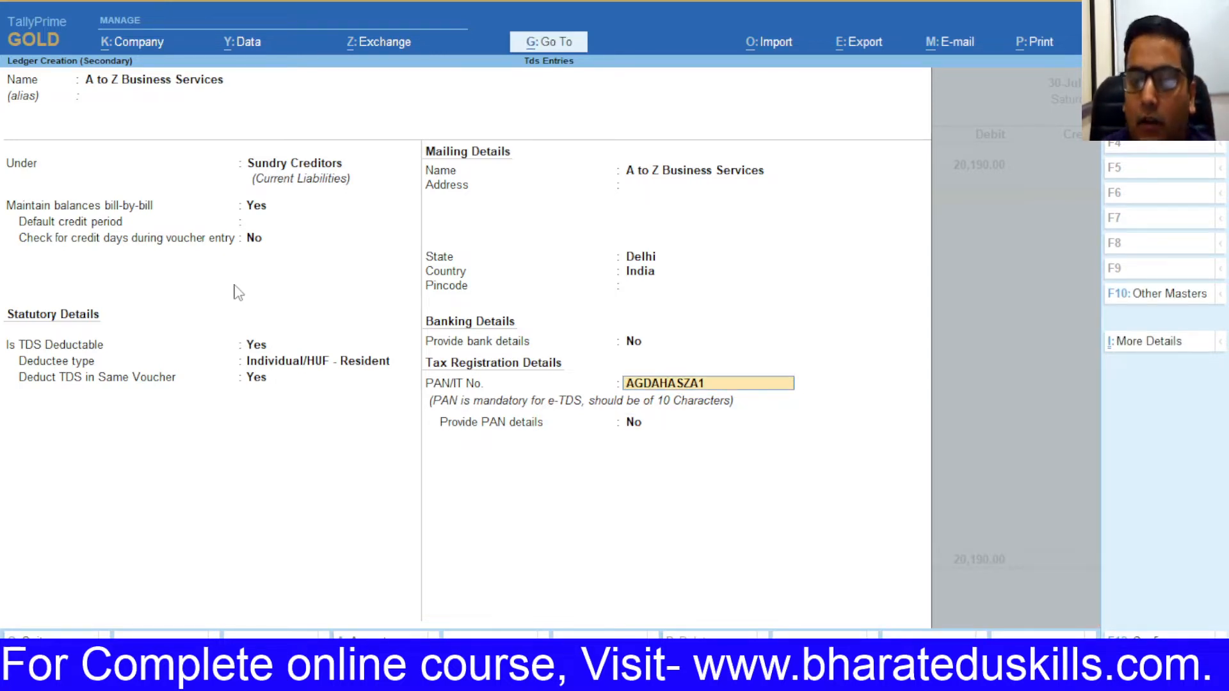
key(alt+Tab)
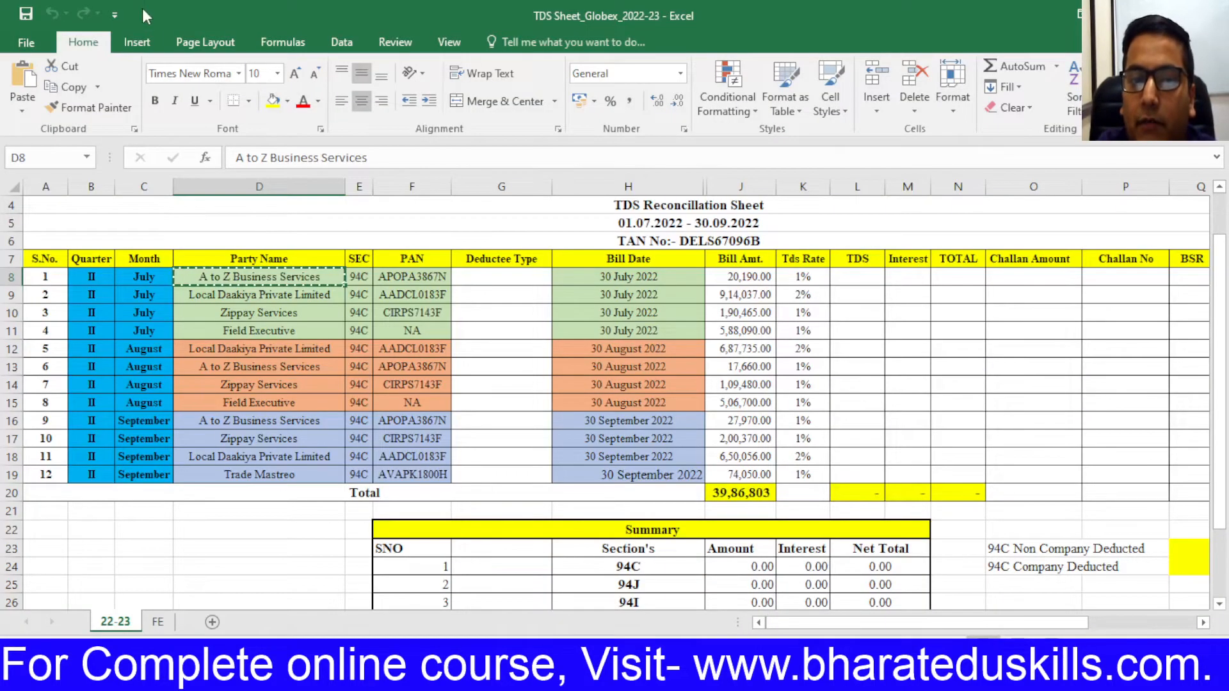
click(410, 282)
key(ctrl+c)
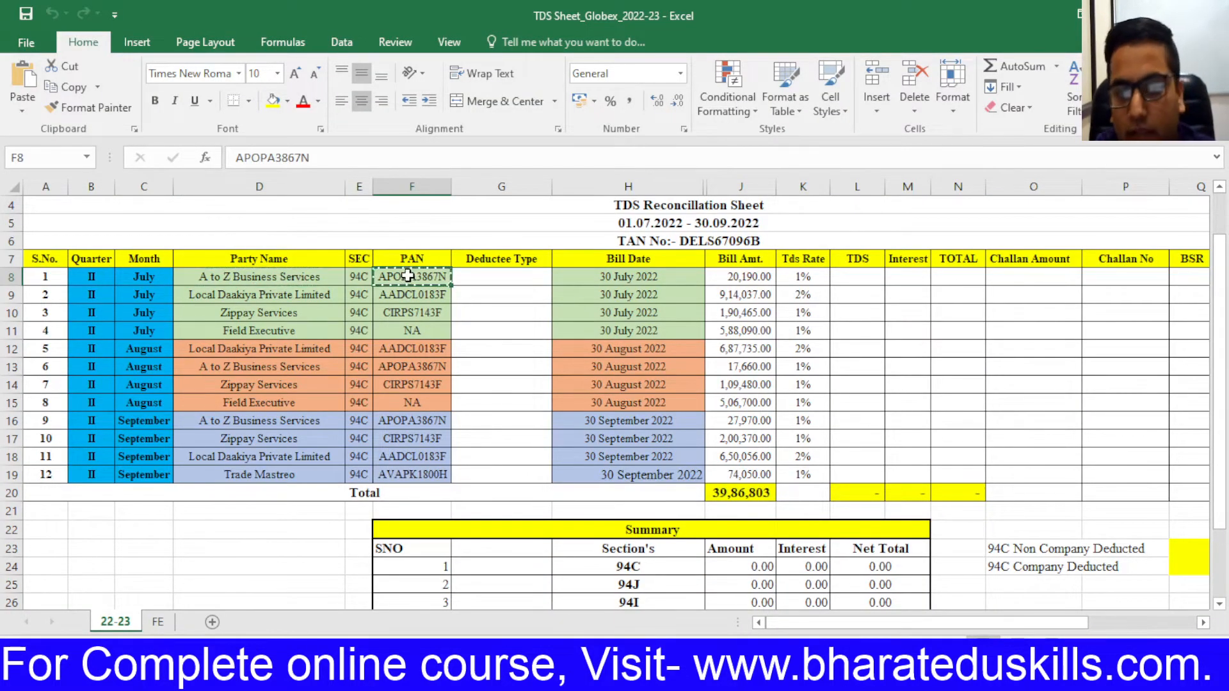
key(alt+Tab)
key(ctrl+v)
key(Return)
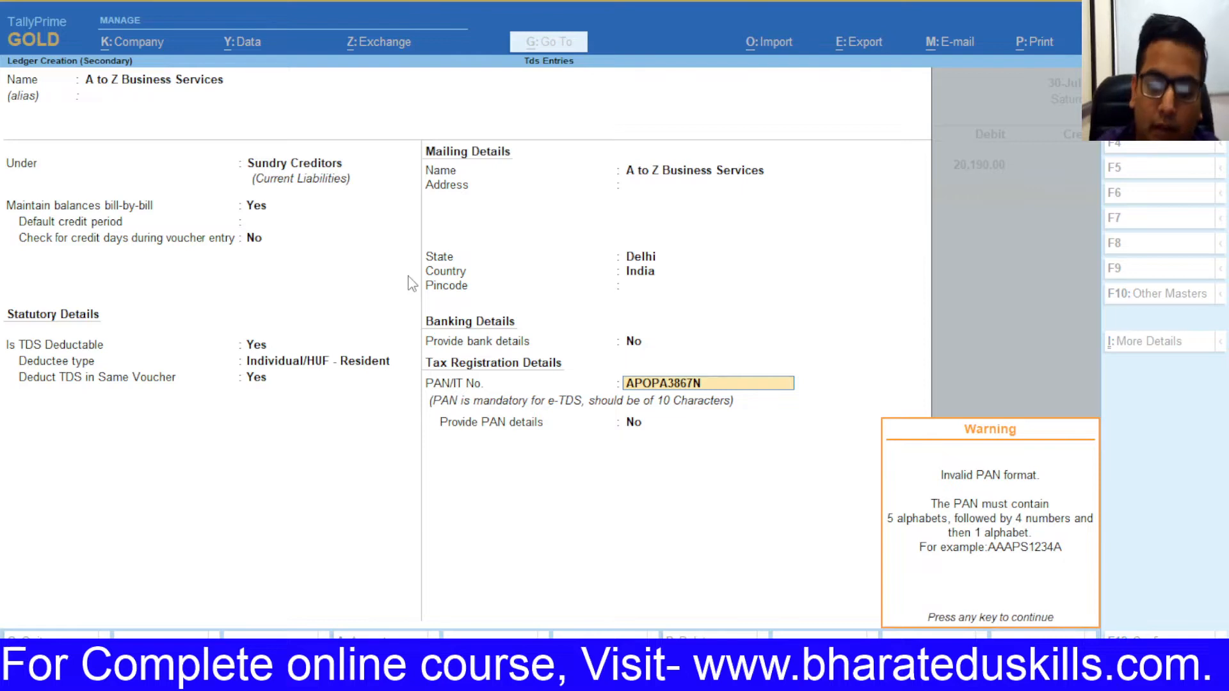
key(Return)
key(BackSpace)
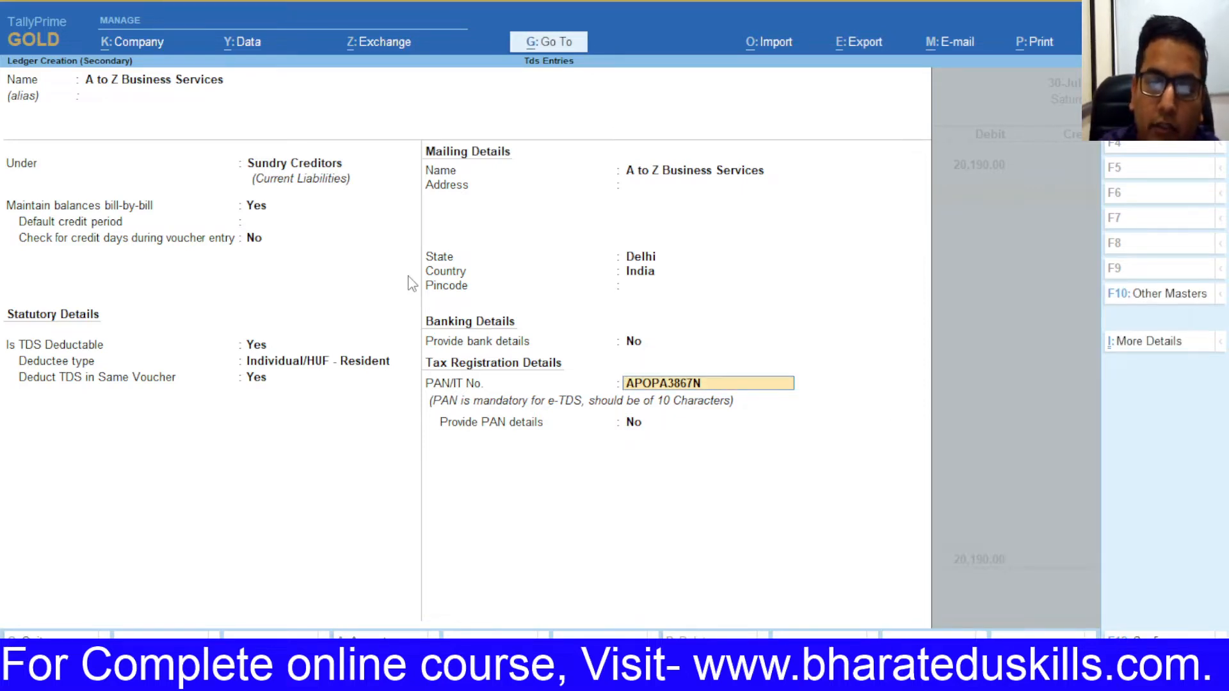
key(ctrl+a)
key(Return)
key(Return)
key(Return)
key(Return)
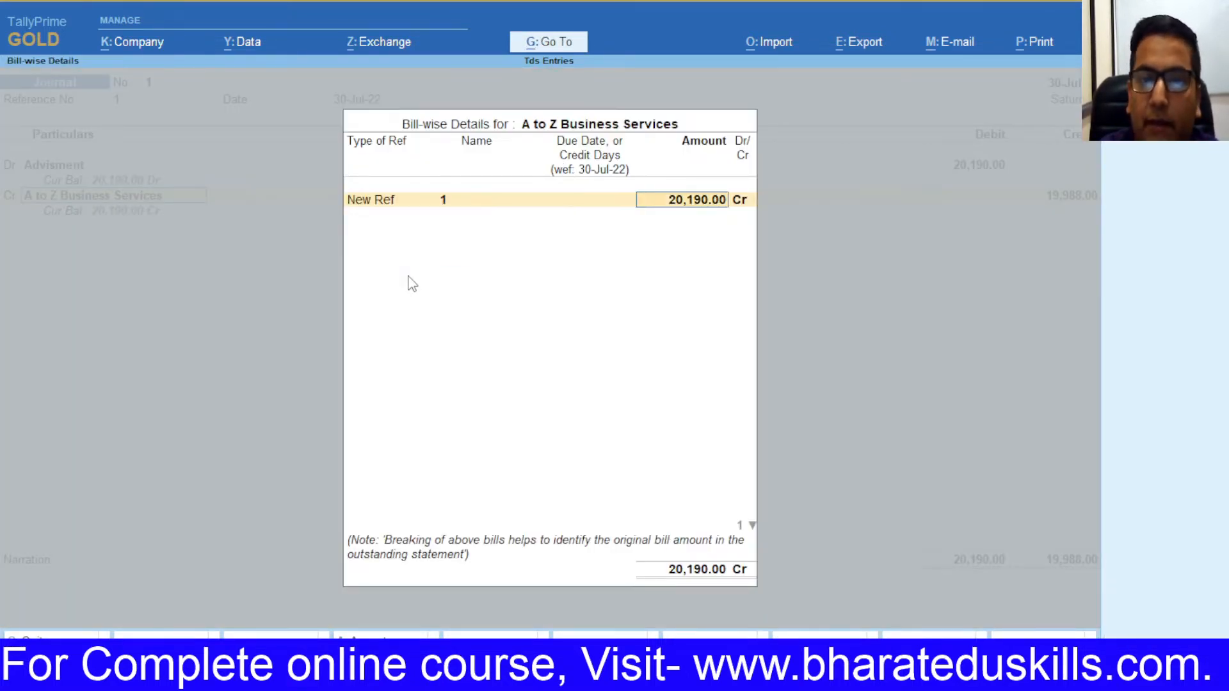
key(Return)
key(Return)
key(Return)
key(Return)
key(Return)
key(Return)
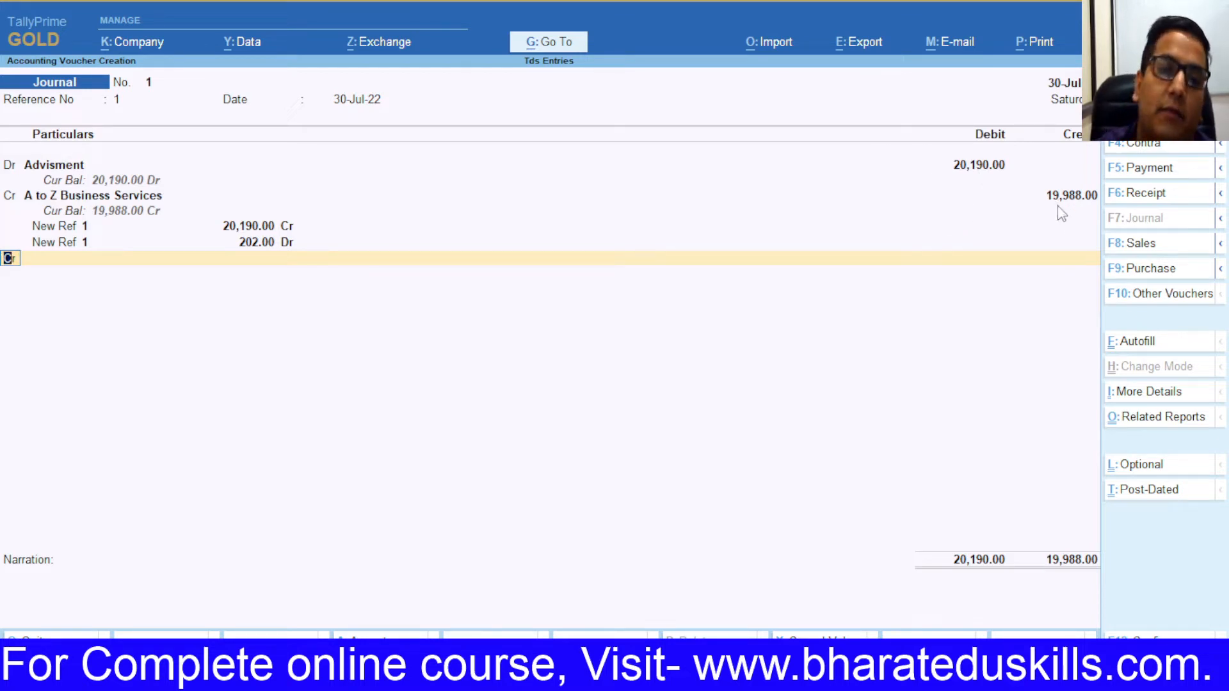
Step: Create a new credit ledger 'Tds on Contract' under Duties & Taxes
key(Return)
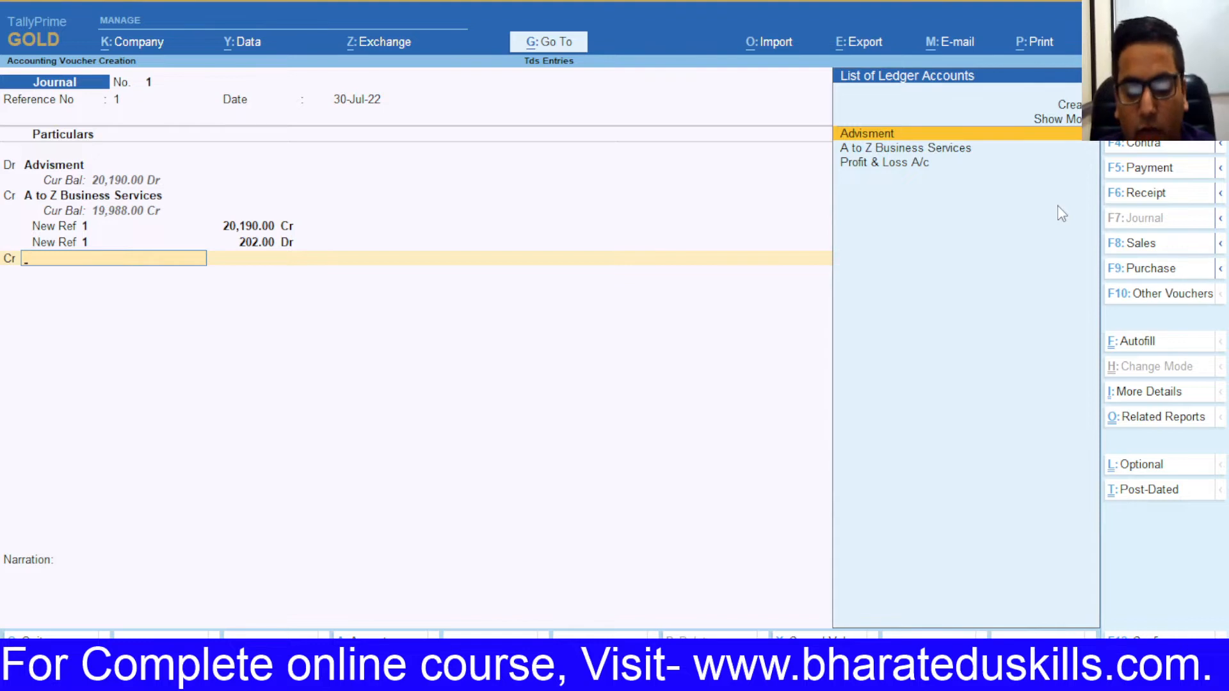
key(alt+c)
text(T)
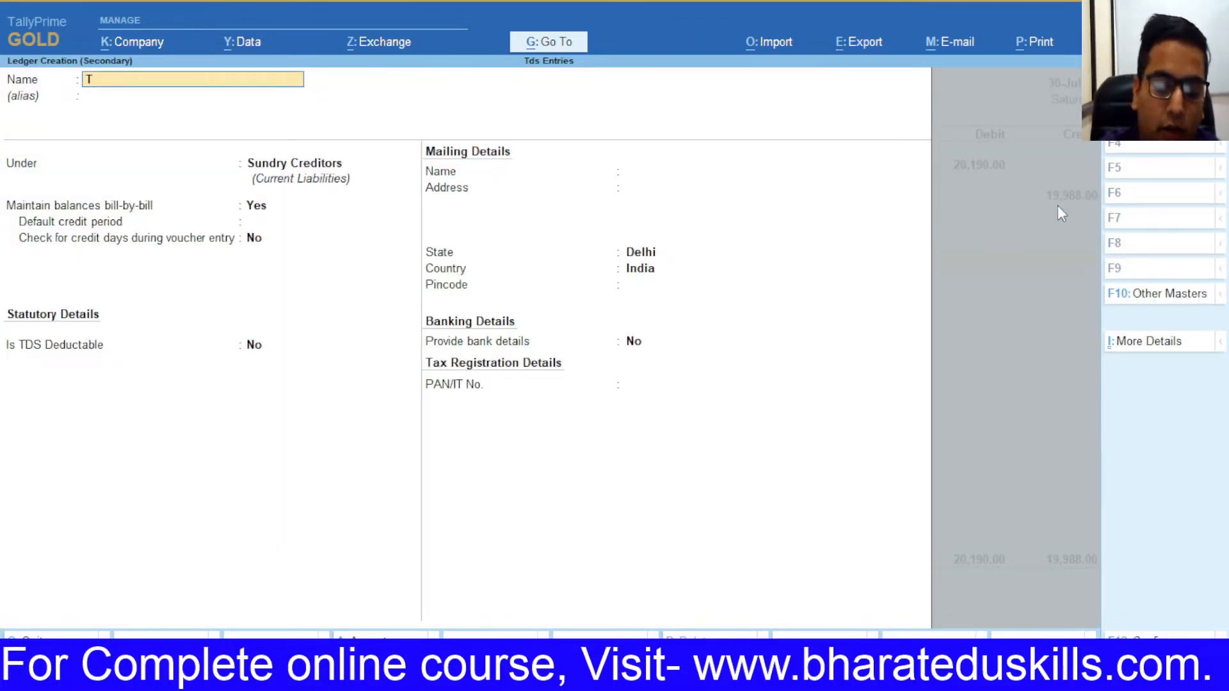
text(ds on contract)
key(Return)
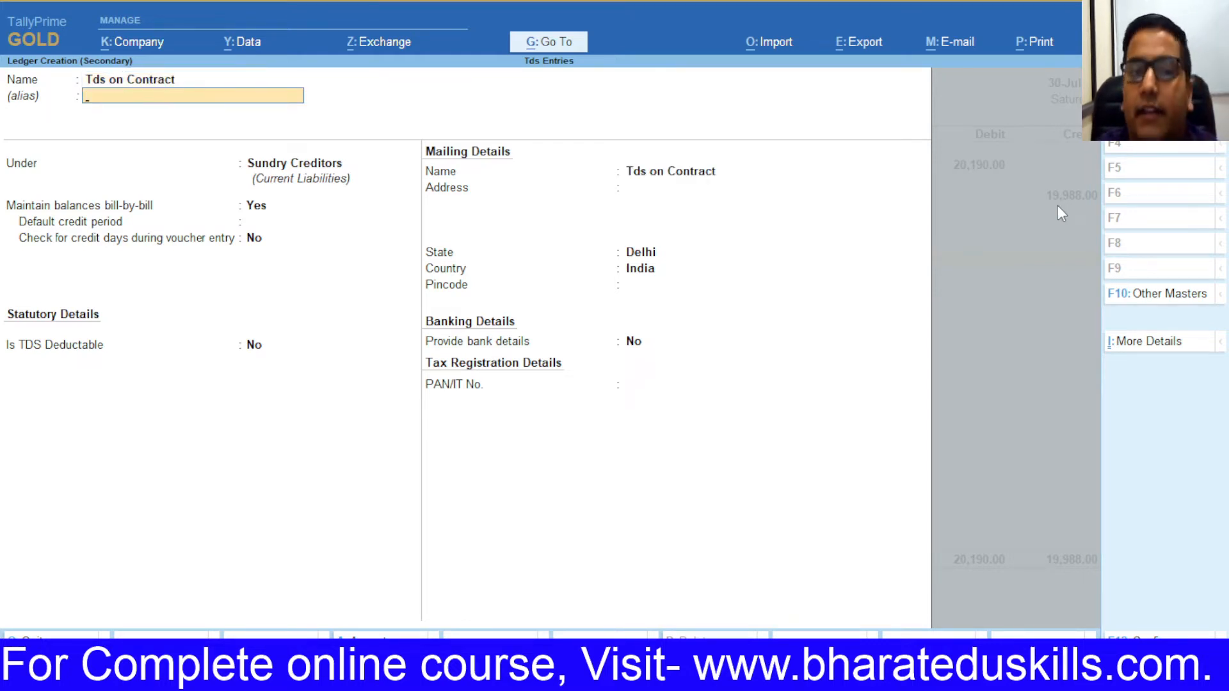
key(Return)
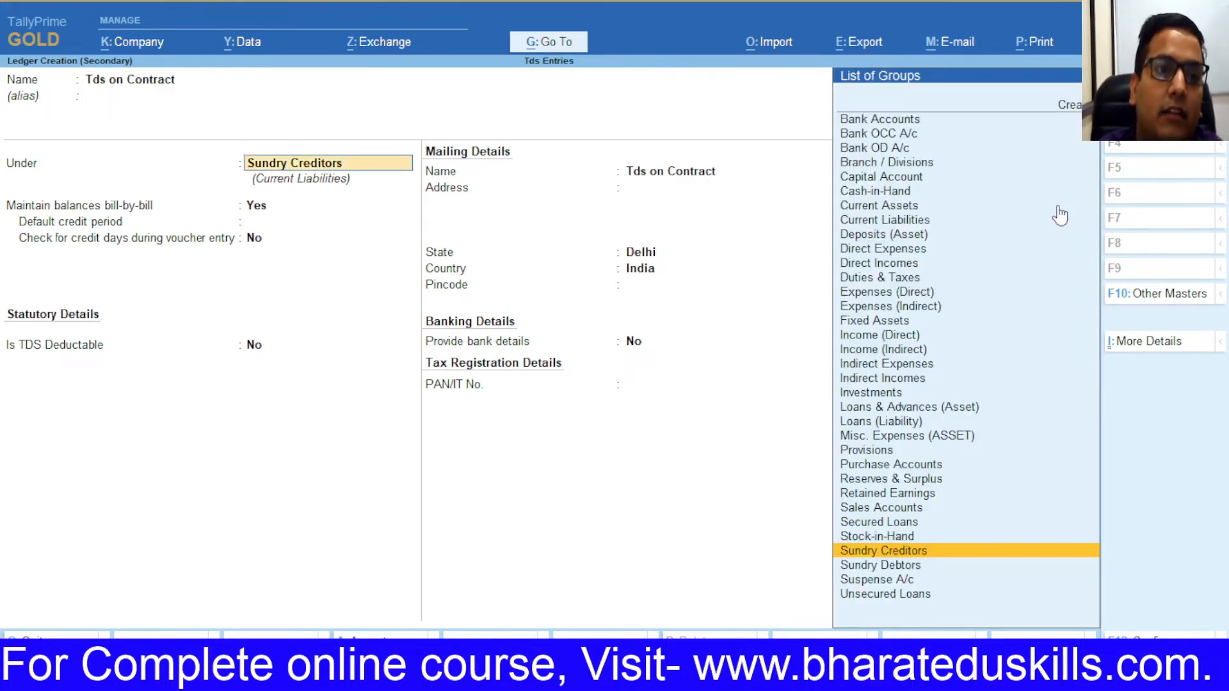
key(BackSpace)
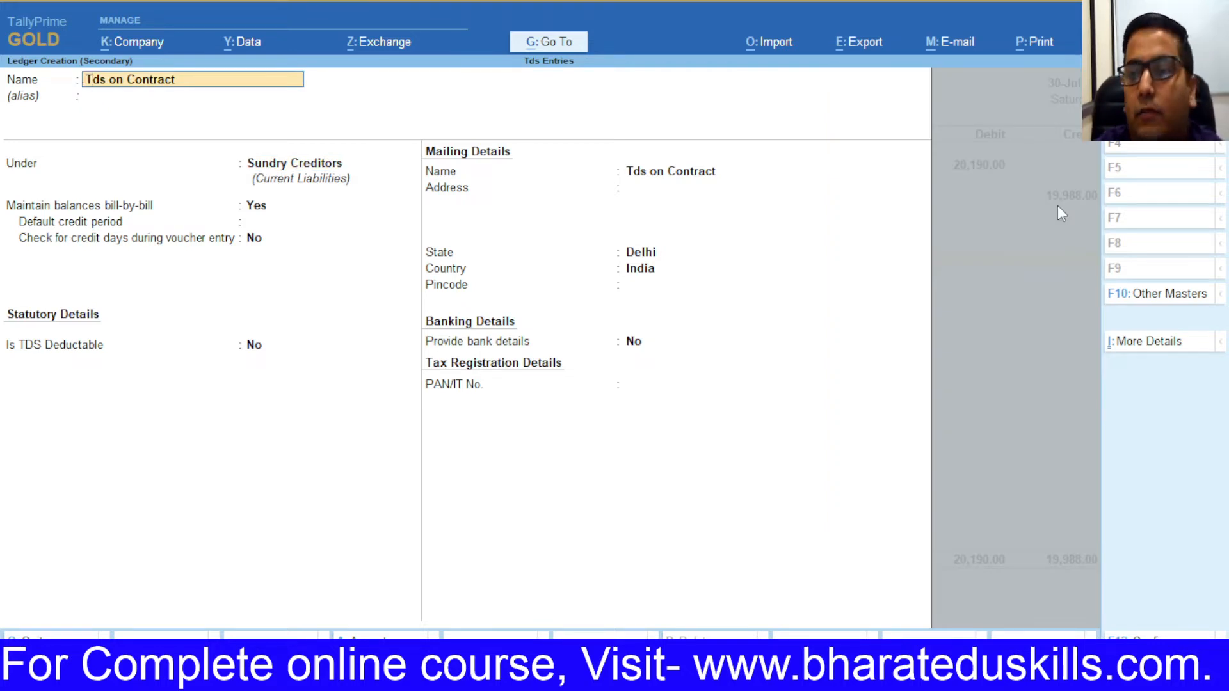
key(Return)
key(Return)
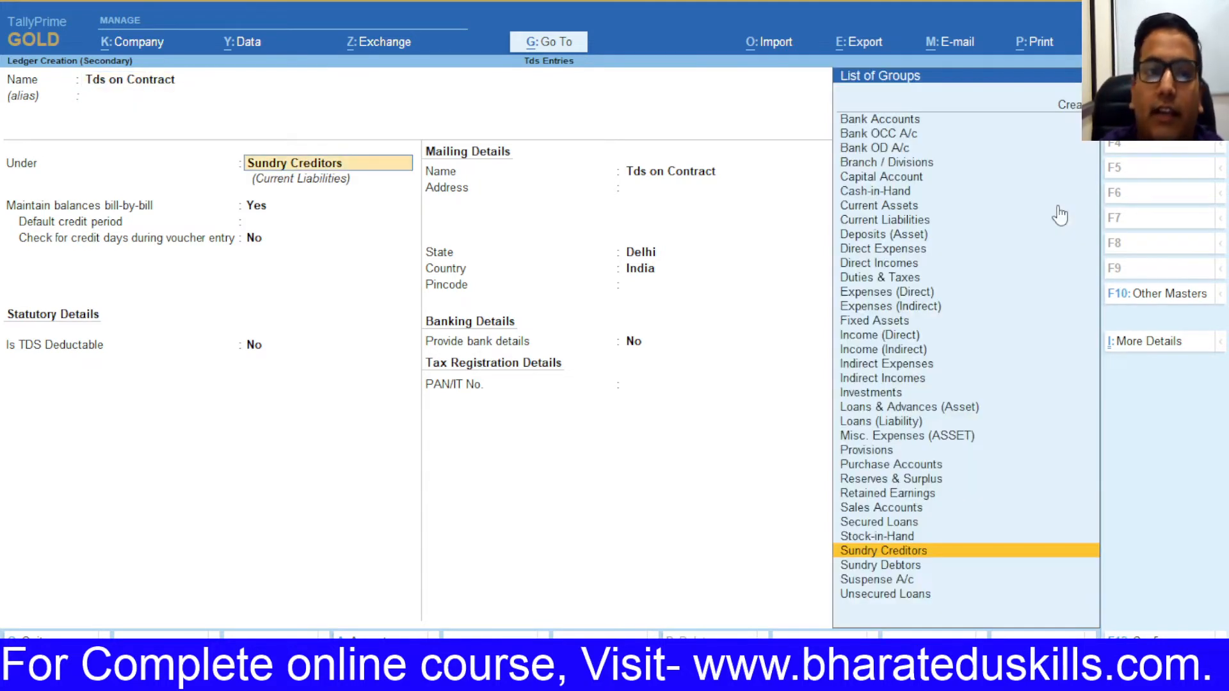
text(Du)
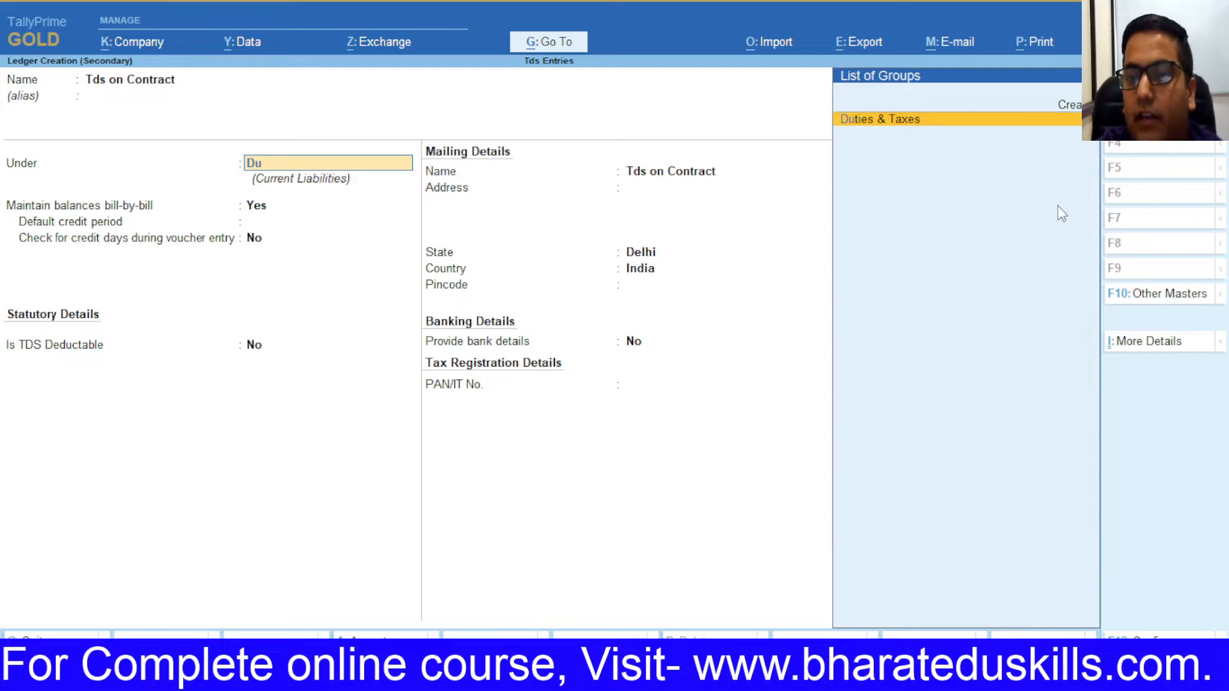
key(Return)
Step: Set its duty type to TDS with nature Tds on Contract, credit 202.00, and save the journal
key(Down)
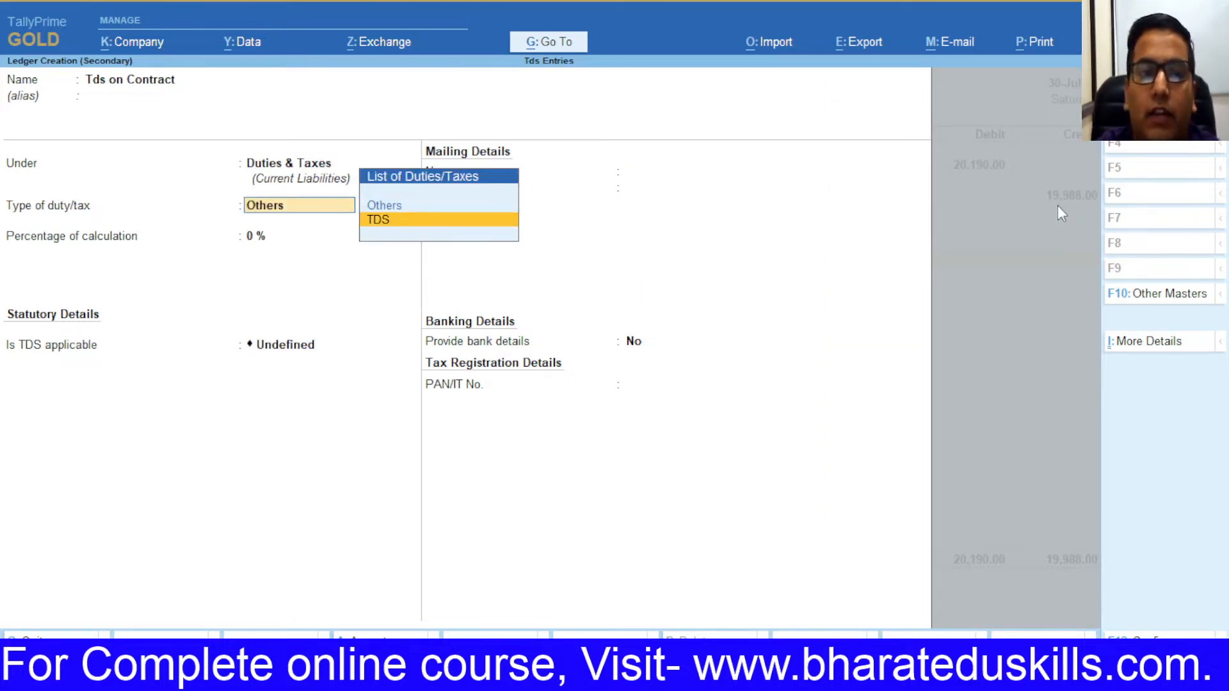
key(Return)
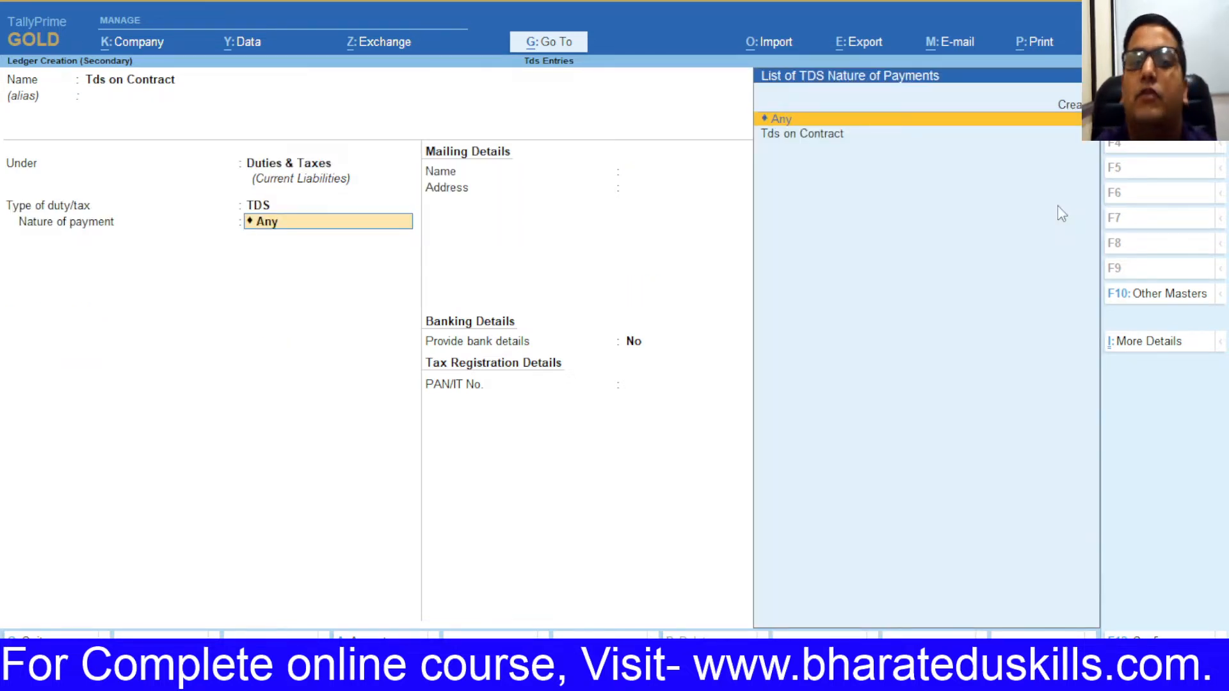
key(Down)
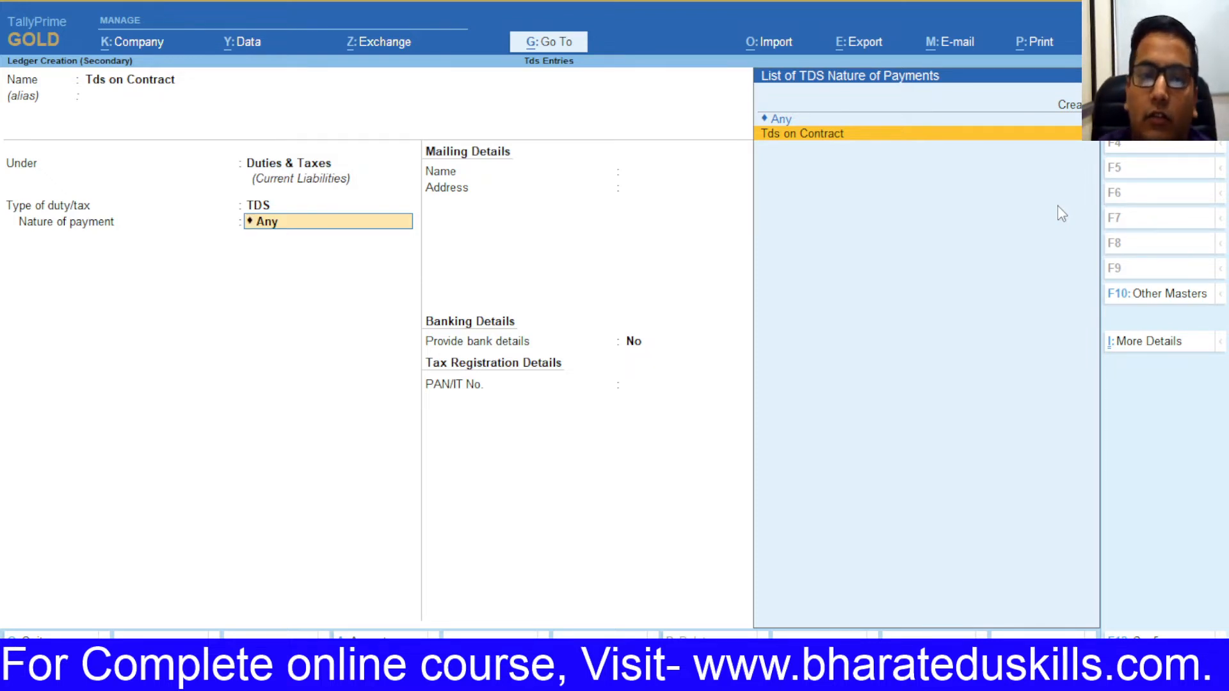
key(Return)
key(Return)
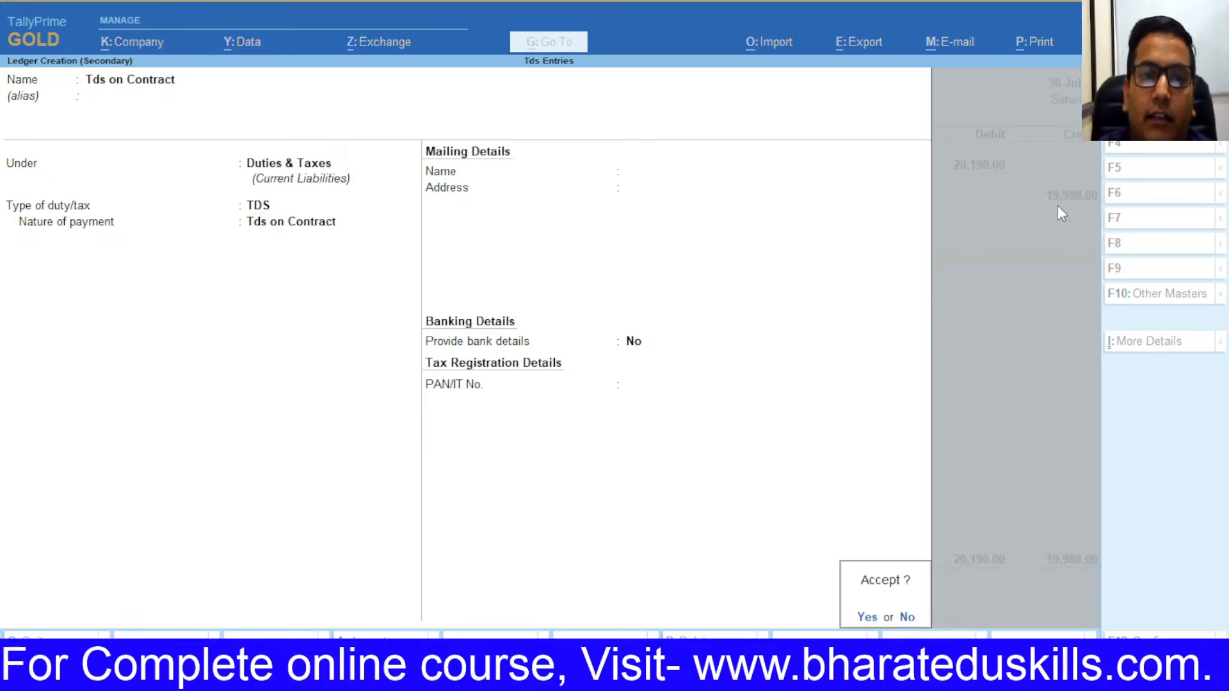
key(Return)
key(Return)
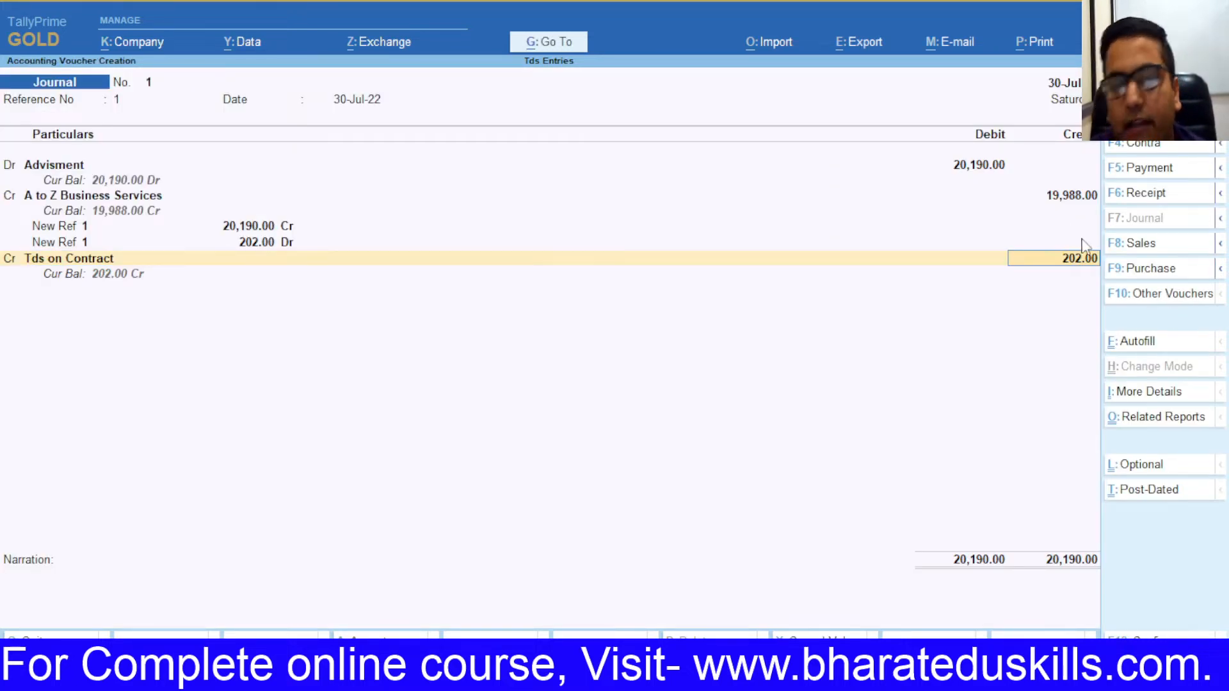
key(Return)
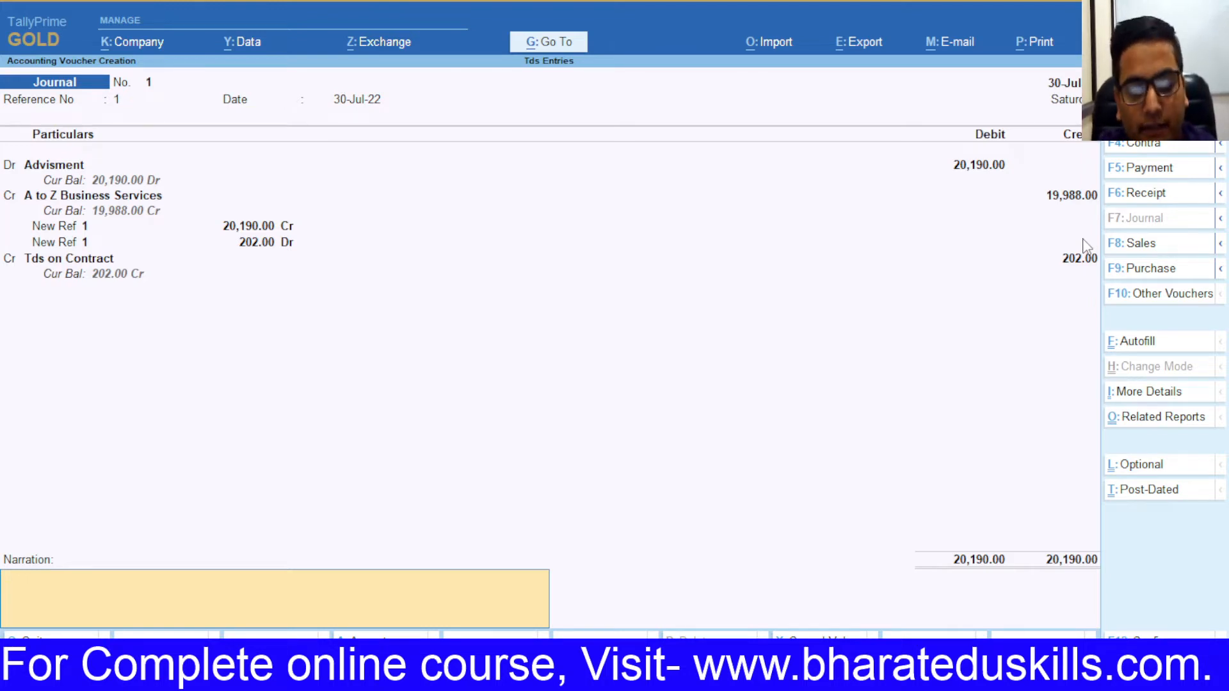
key(Return)
Step: Review the Form 26Q report under TDS Reports
key(Escape)
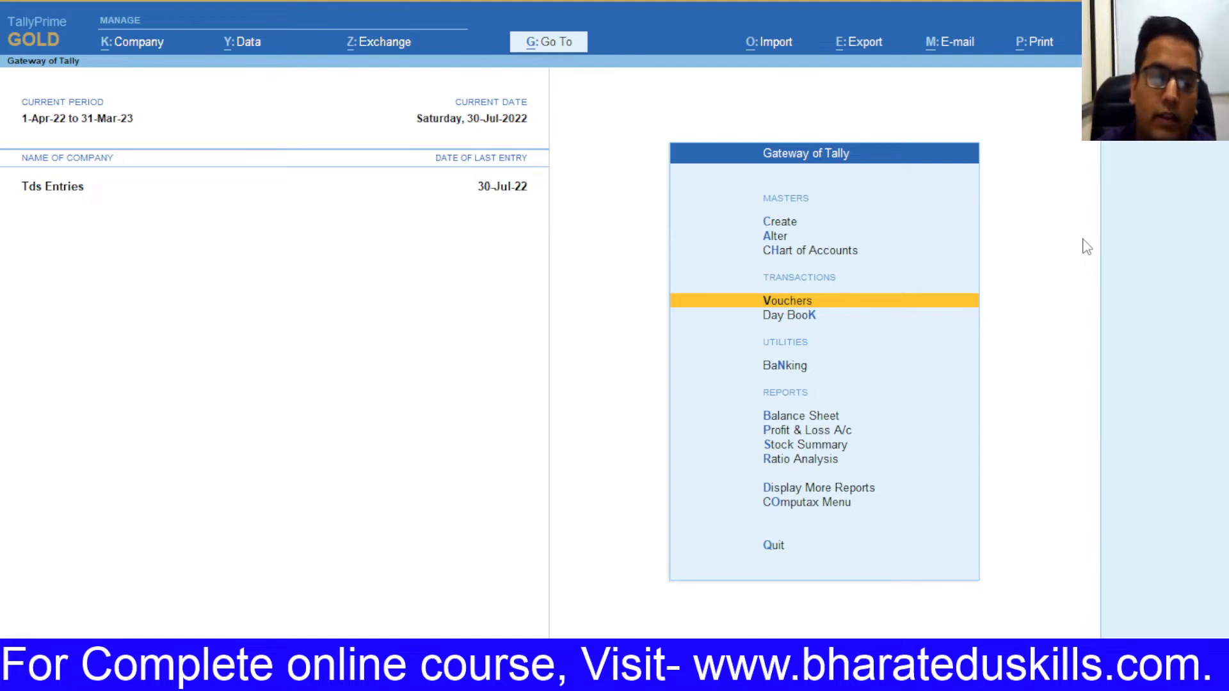
key(d)
key(o)
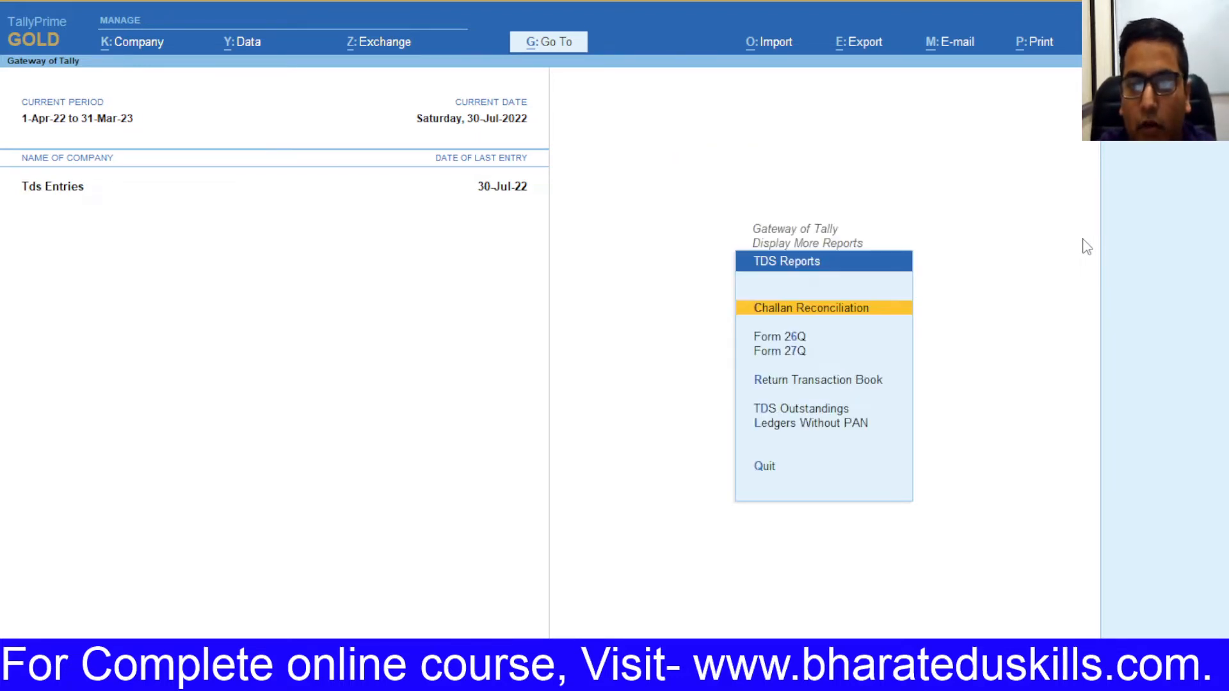
key(Down)
key(Down)
key(Up)
key(Up)
key(Up)
key(Down)
key(Down)
key(Down)
key(Down)
key(Up)
key(Up)
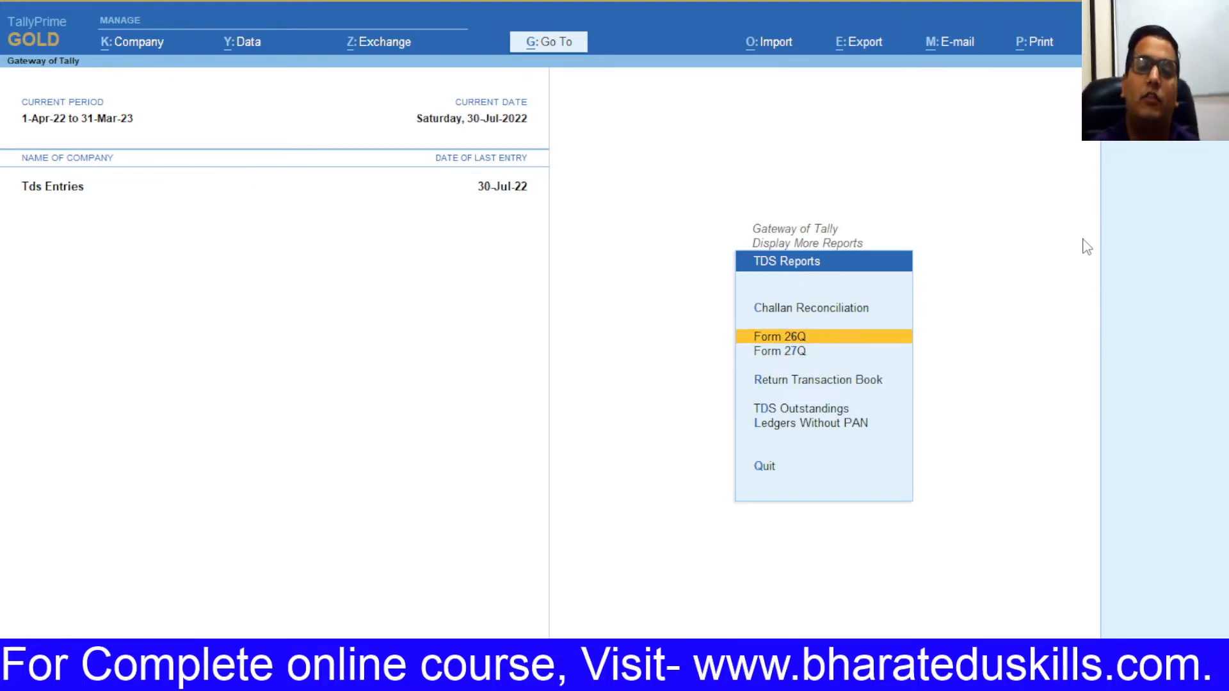
key(Return)
key(Down)
key(Down)
key(Down)
key(Up)
key(Up)
key(Up)
key(Up)
key(Up)
key(Up)
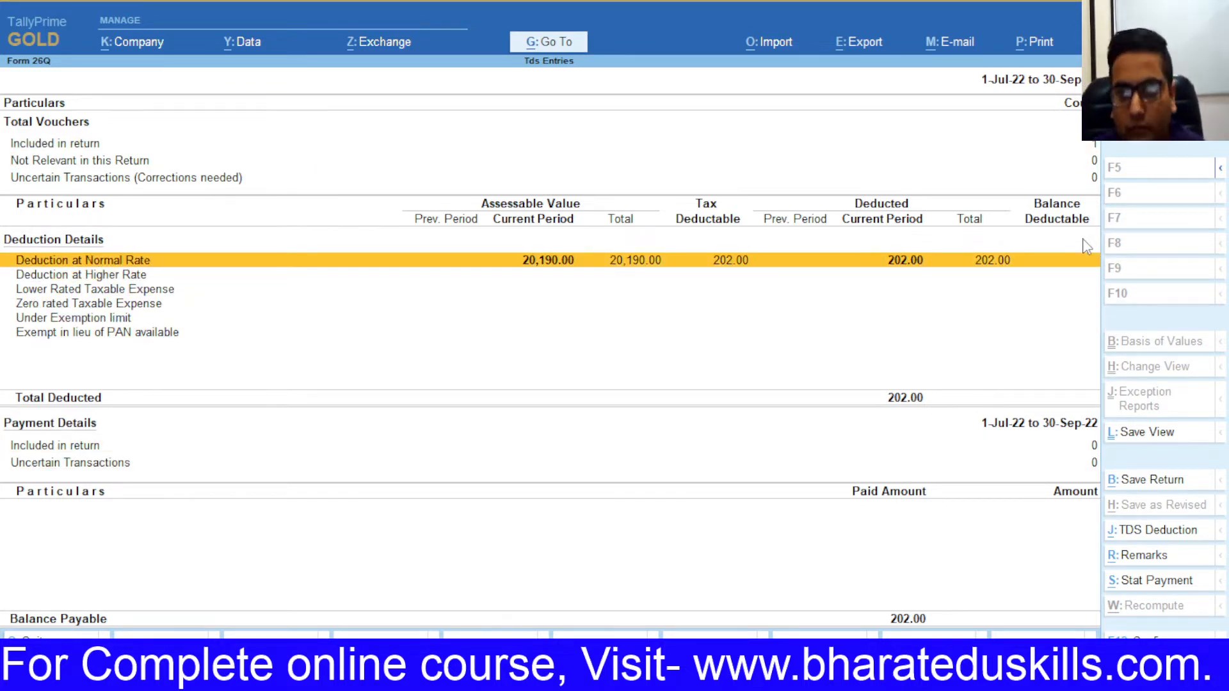
key(Escape)
Step: Review the TDS Outstandings report
key(Down)
key(Down)
key(Down)
key(Up)
key(Up)
key(Down)
key(Down)
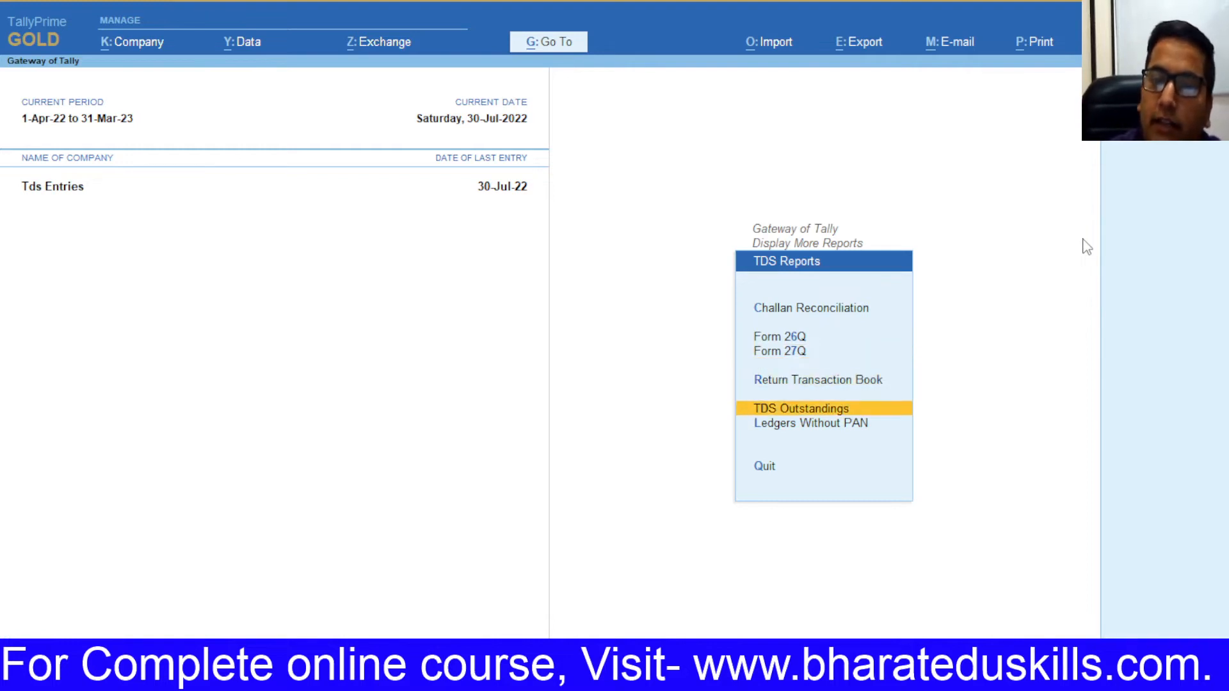
key(Return)
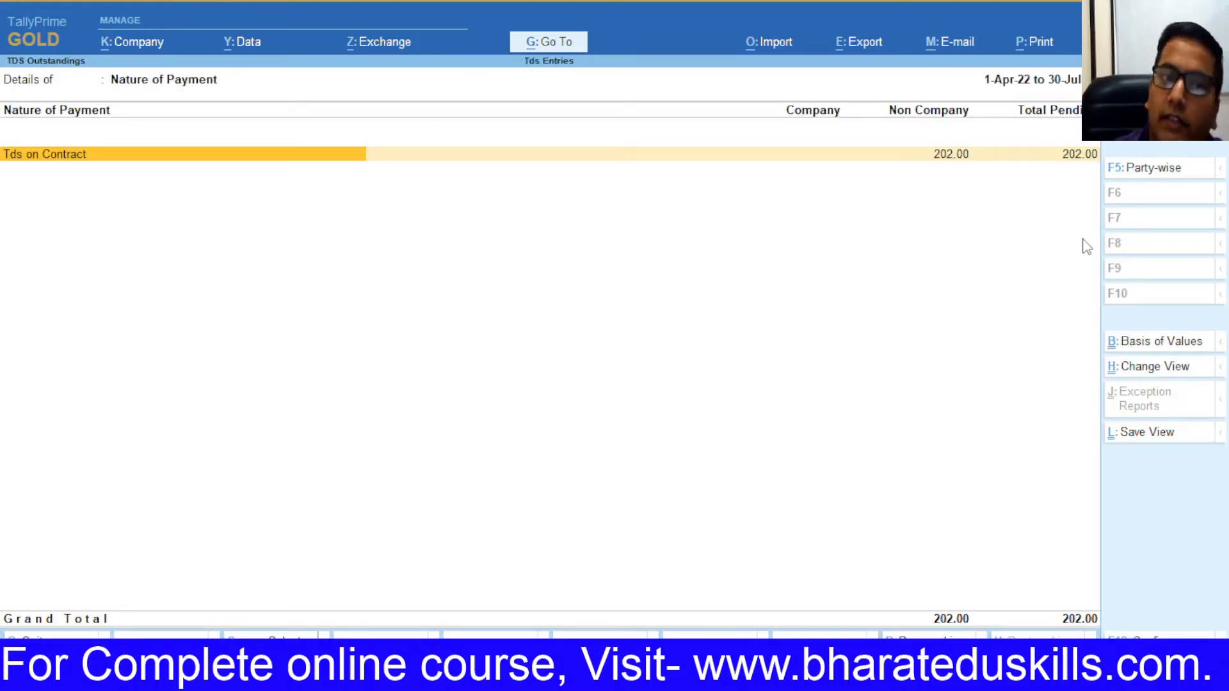
key(Escape)
key(Escape)
Step: Check the Duties & Taxes group in the detailed Balance Sheet, then return to Gateway
key(Home)
key(b)
key(F2)
key(BackSpace)
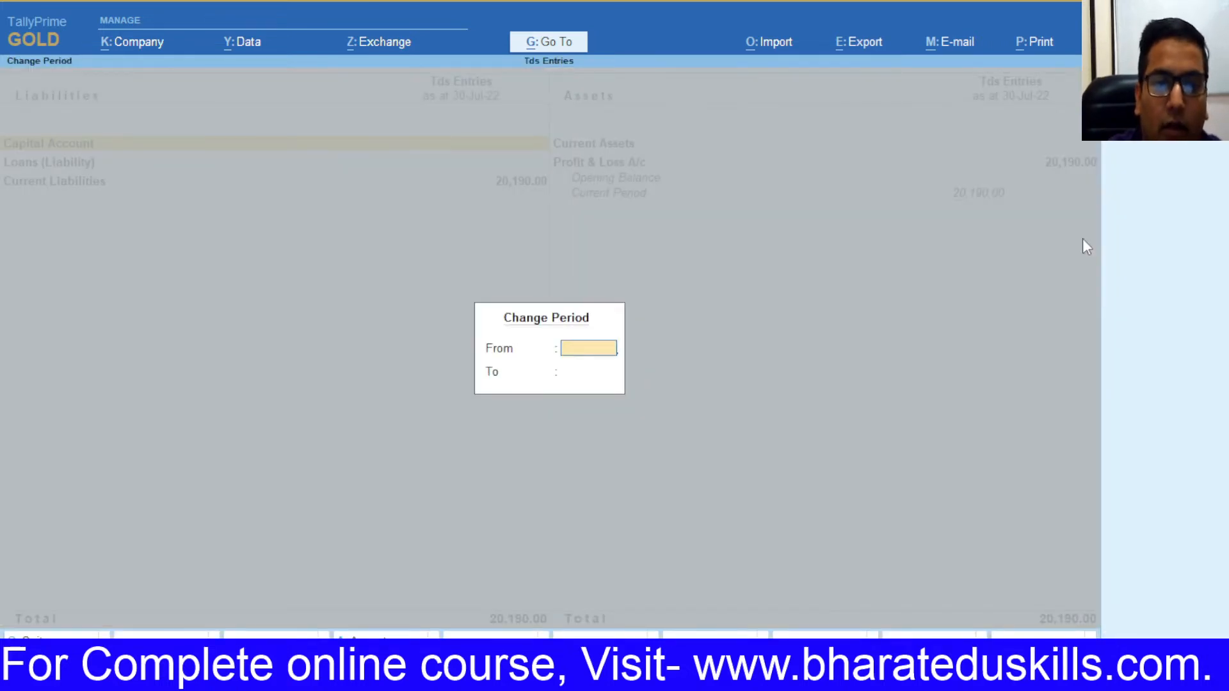
key(Escape)
key(alt+F5)
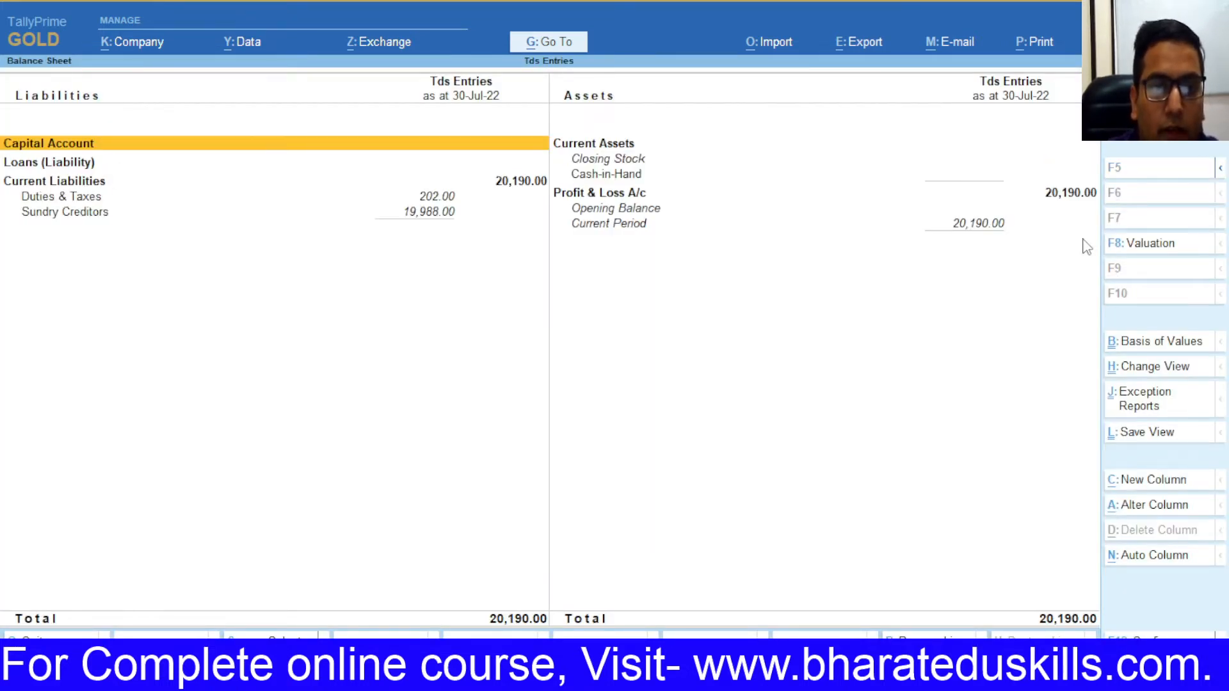
key(Down)
key(Down)
key(Down)
key(Return)
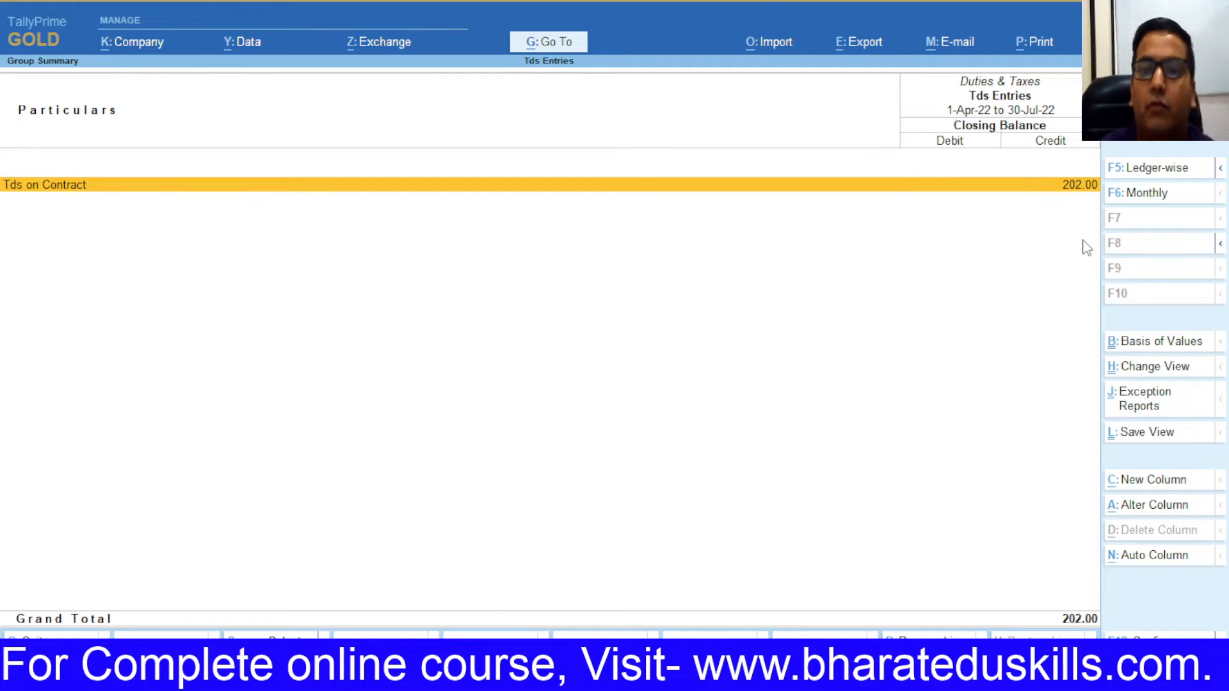
key(Escape)
key(Escape)
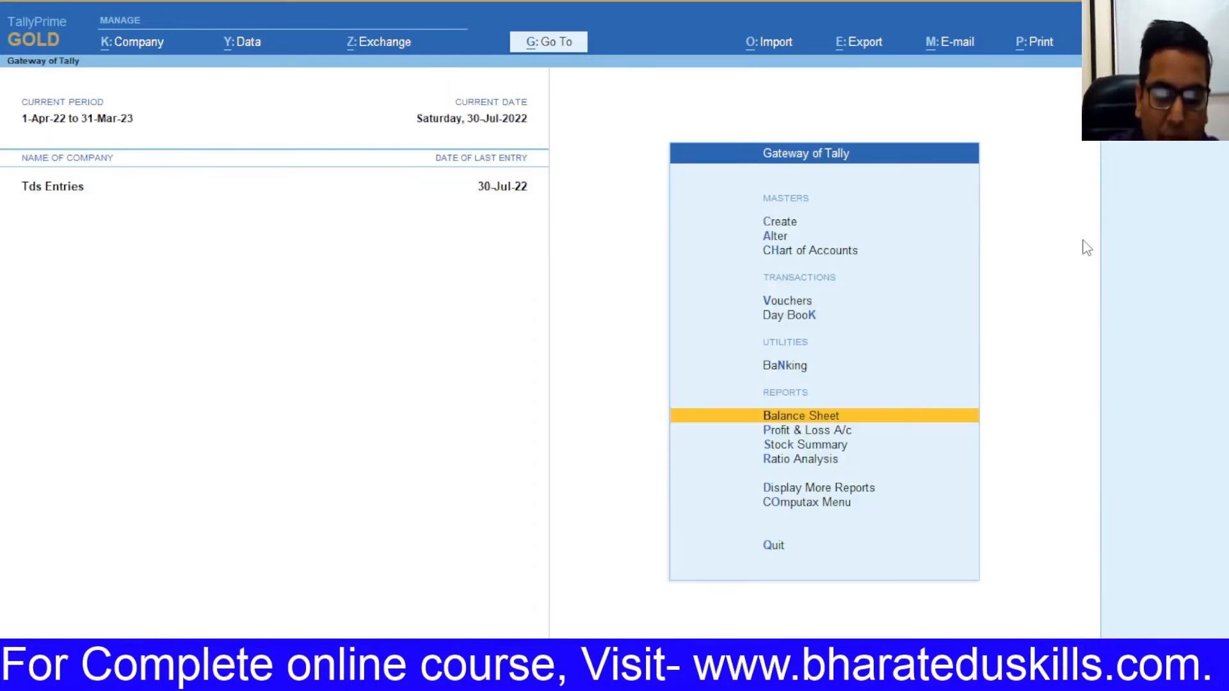
Step: Start a single-entry Payment voucher with reference number 1
key(v)
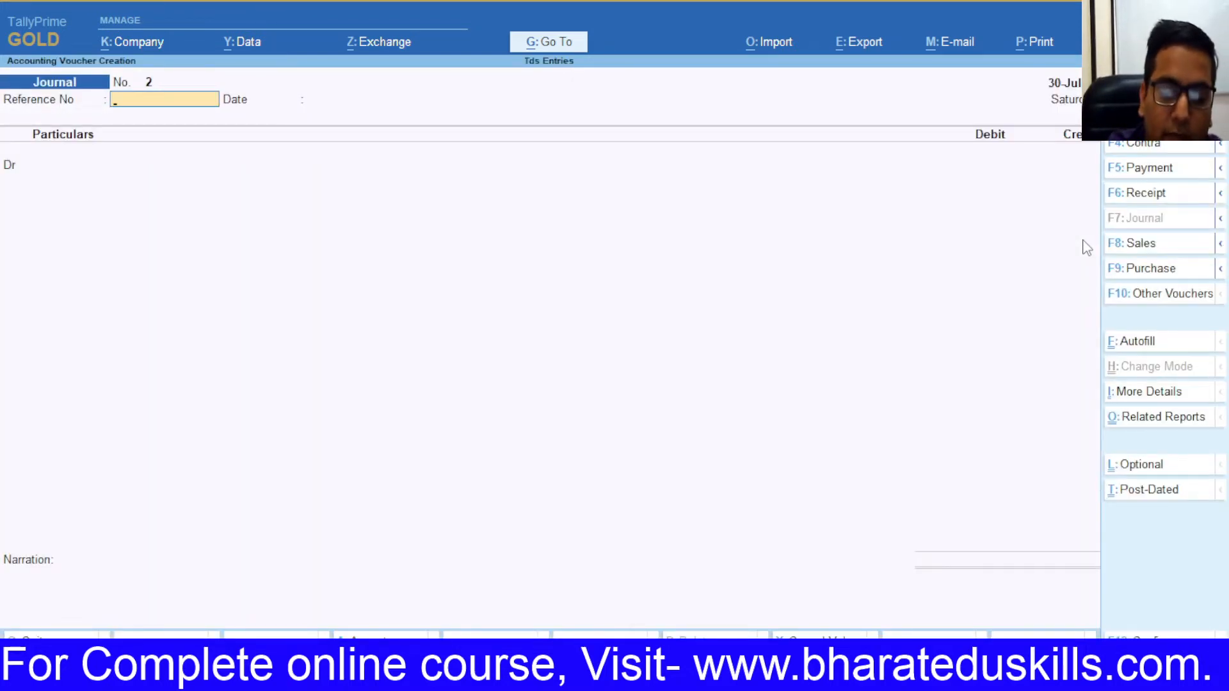
key(F5)
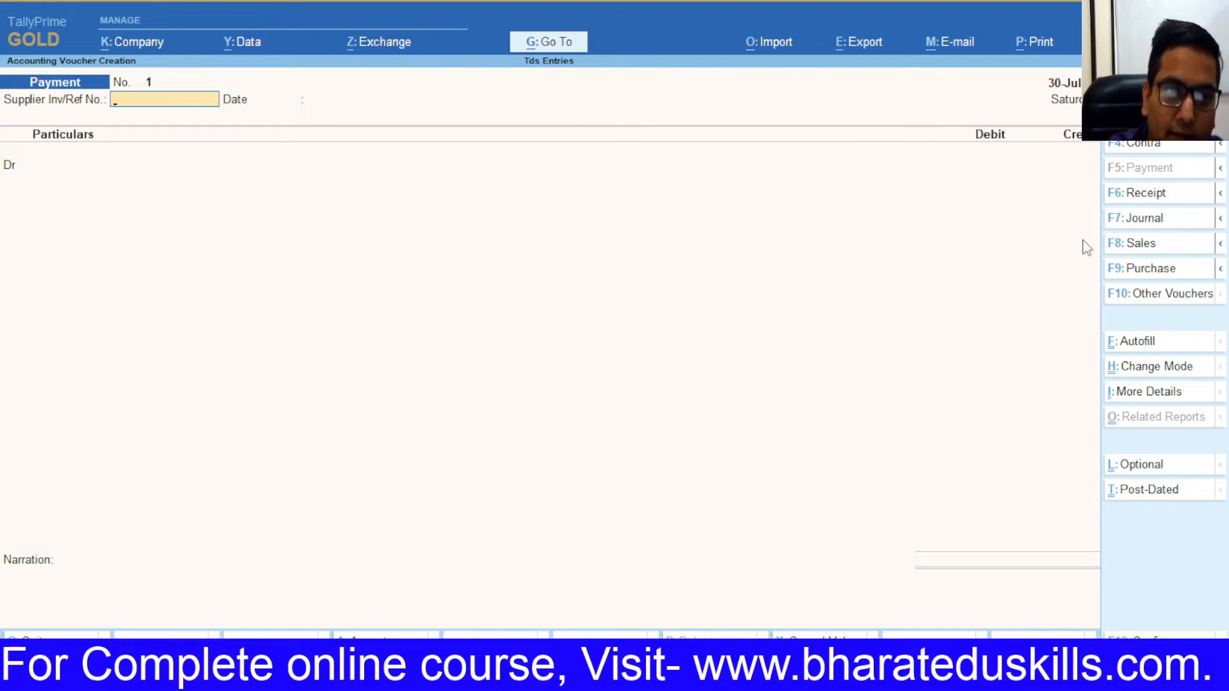
key(ctrl)
key(Down)
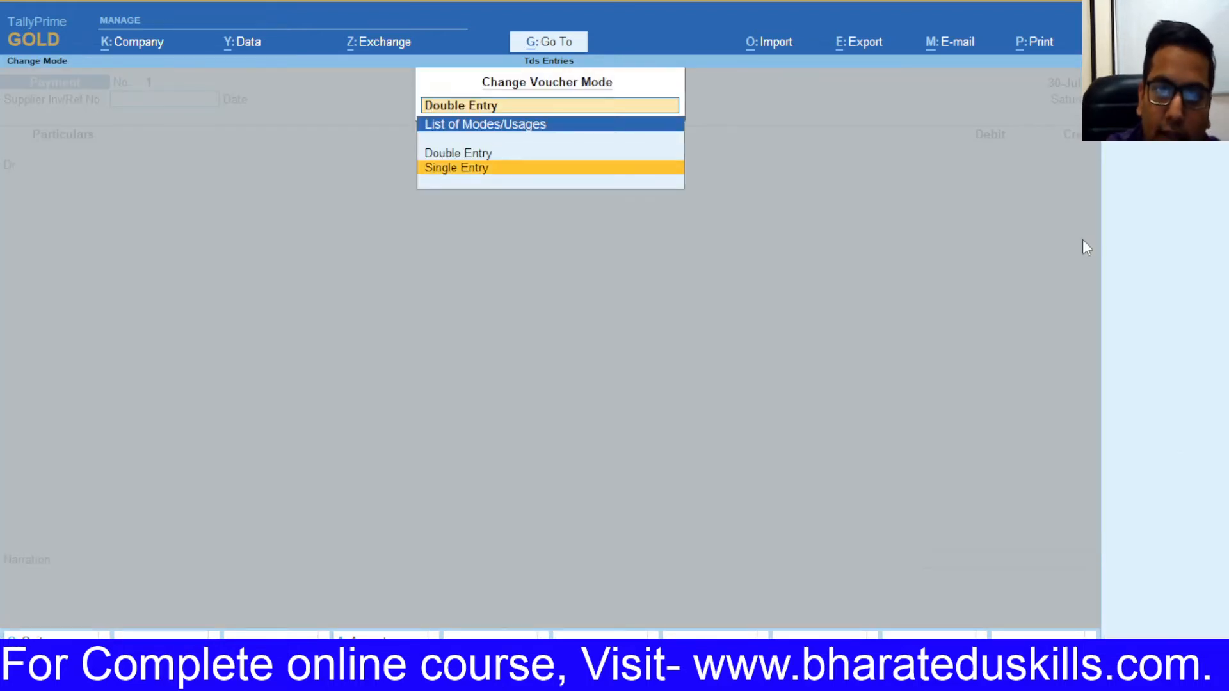
key(Return)
text(1)
key(Return)
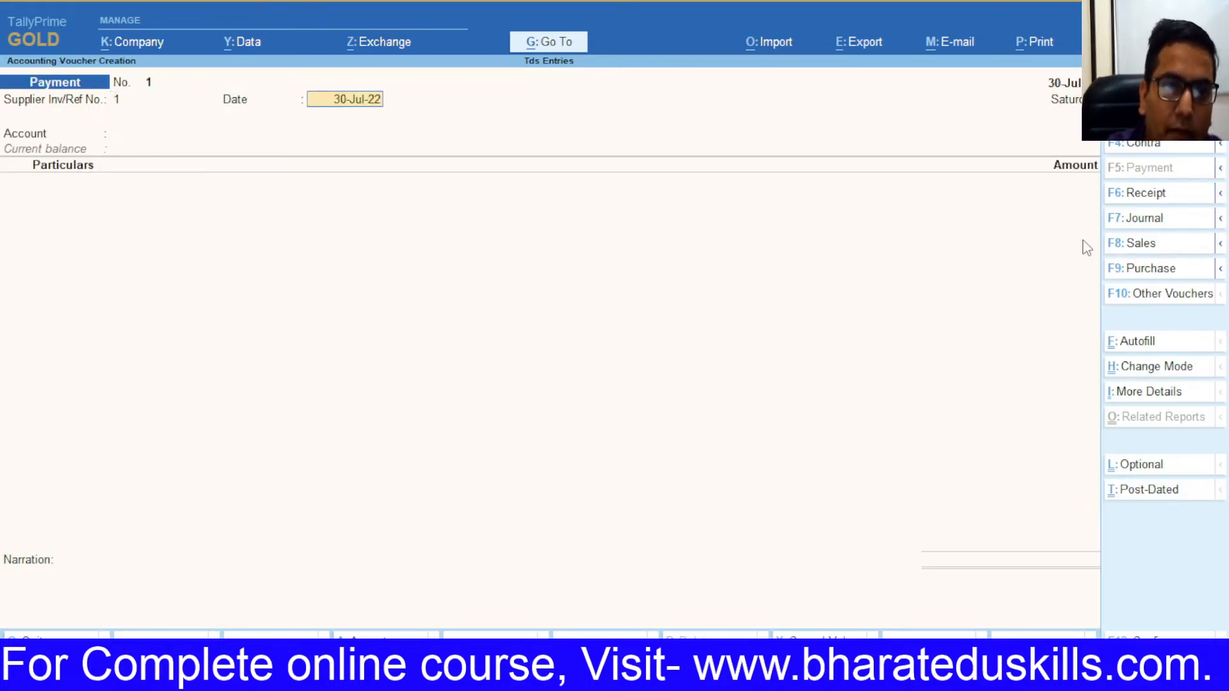
Step: Change the voucher date, first to 7-7, then to 7-8
key(F2)
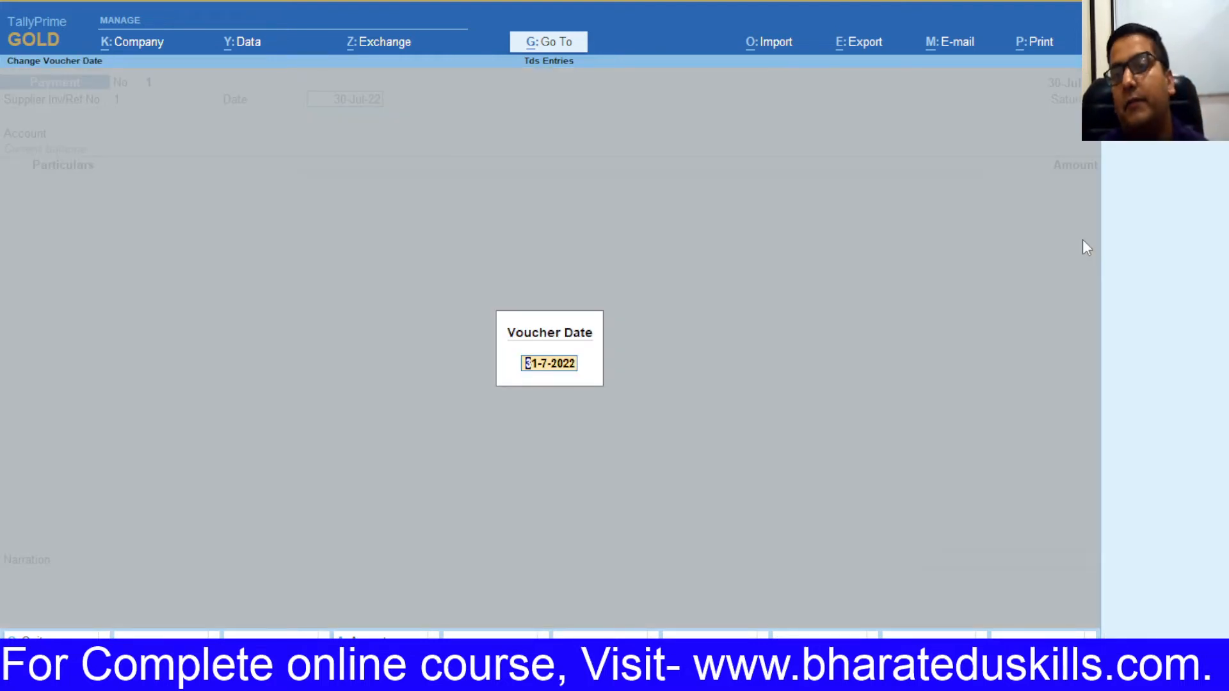
text(7-7)
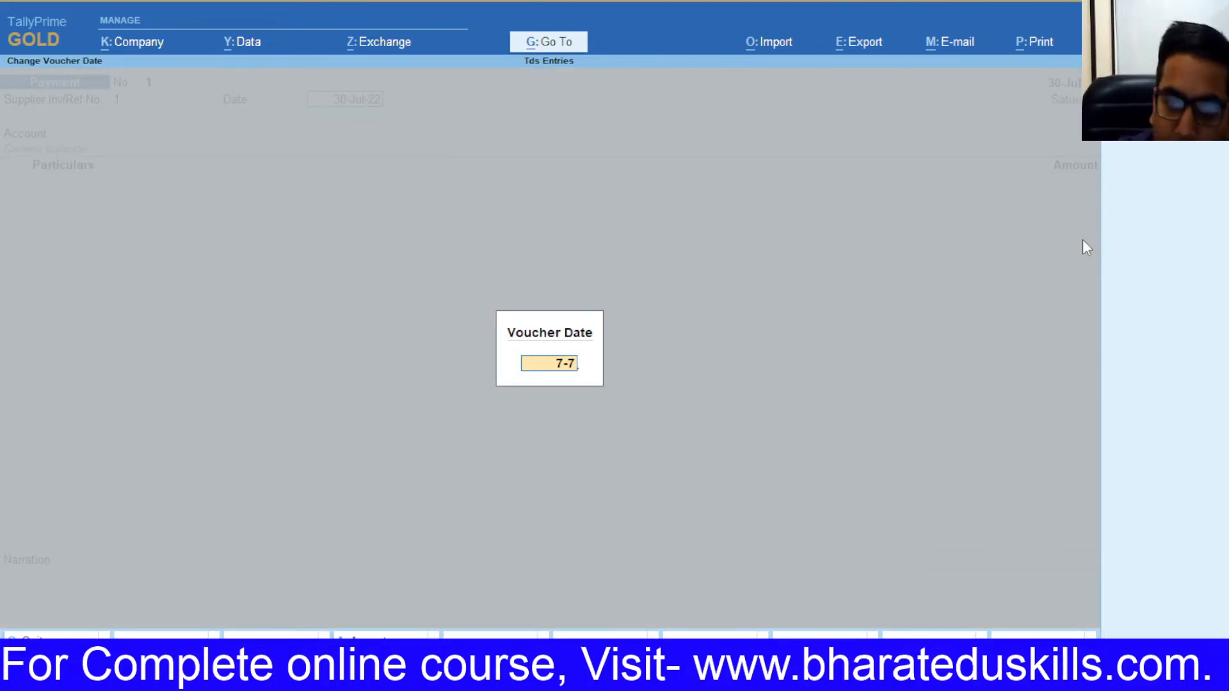
key(Return)
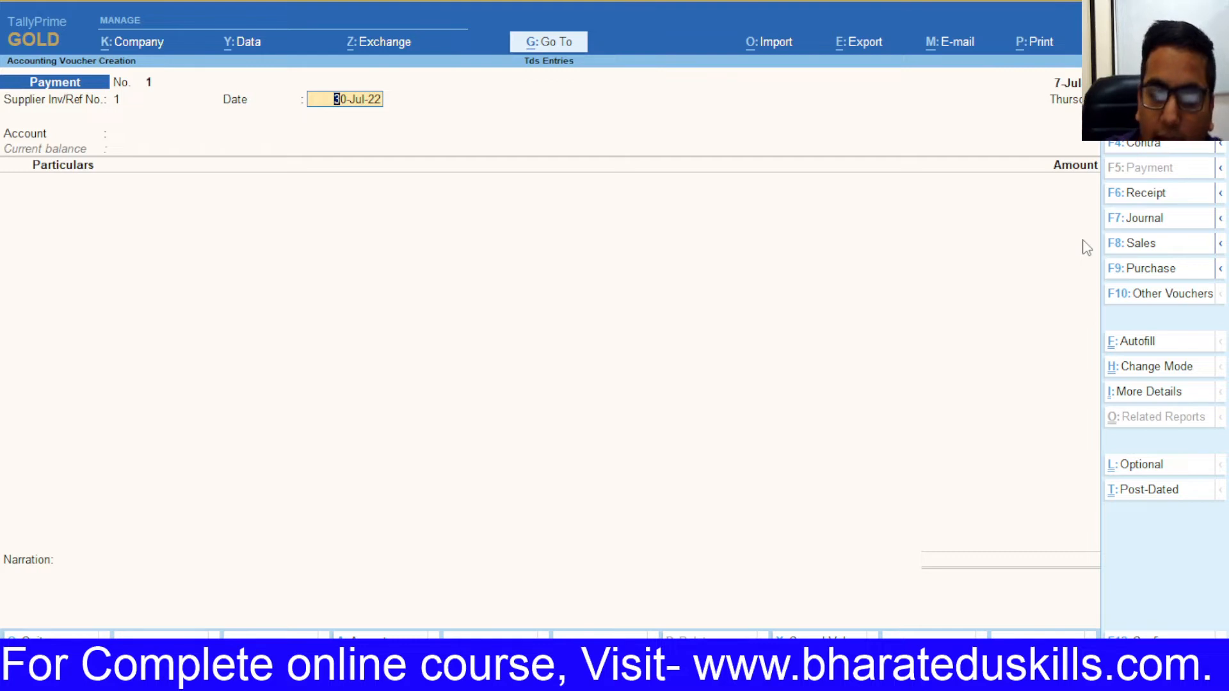
key(F2)
text(7-8)
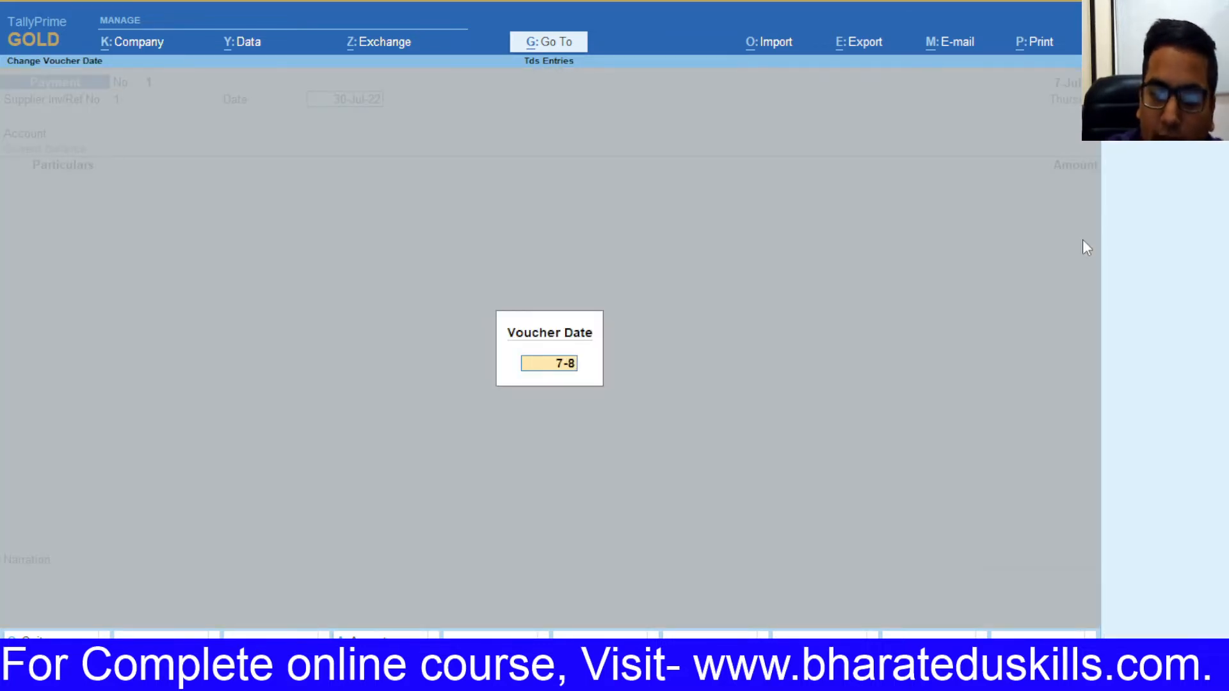
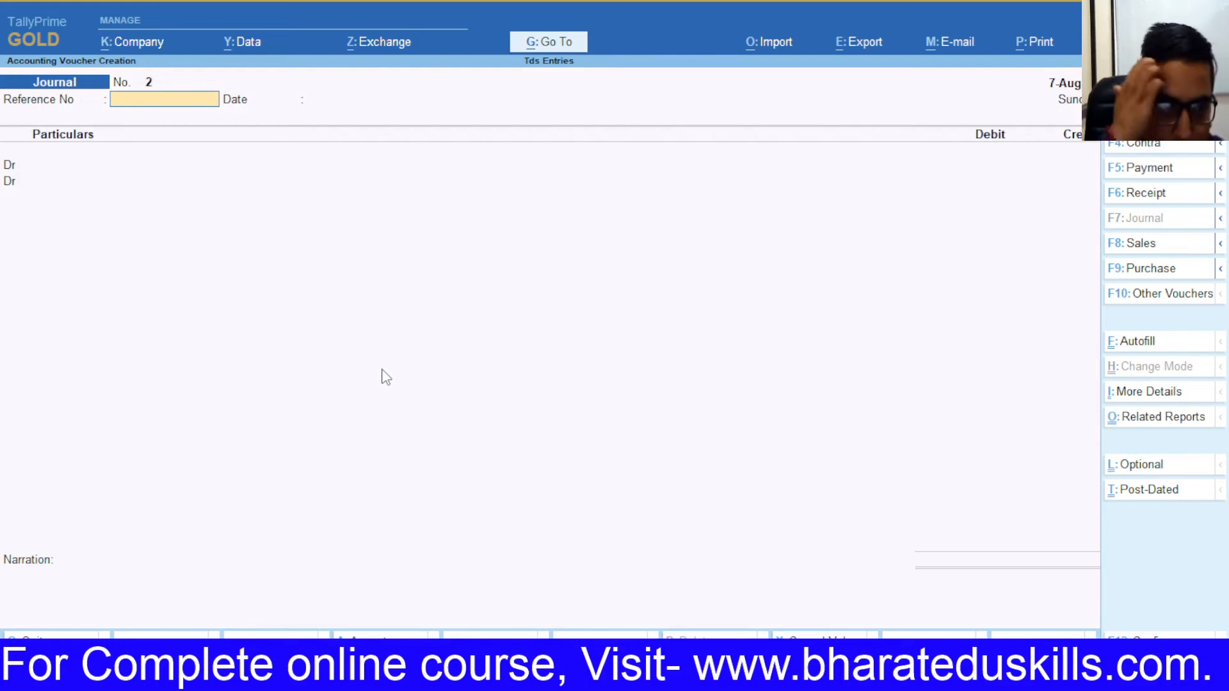
Step: Date the journal voucher 30-Jul and give it reference number 5
key(F2)
text(30)
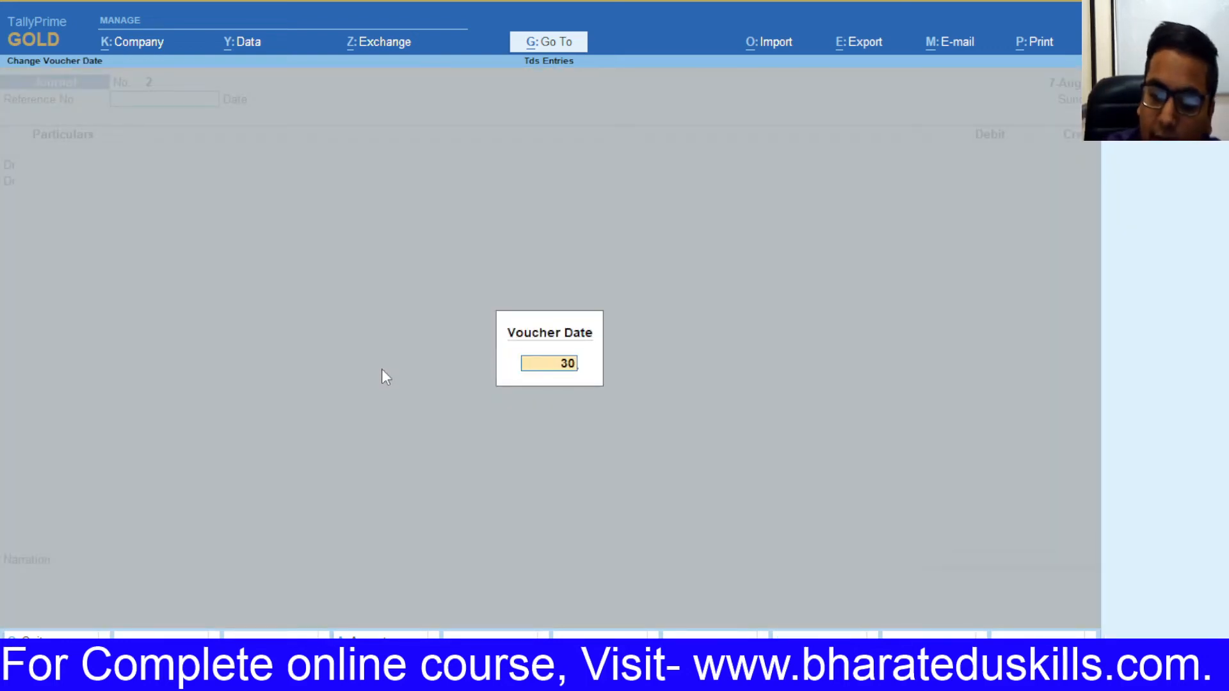
text(-7)
key(Return)
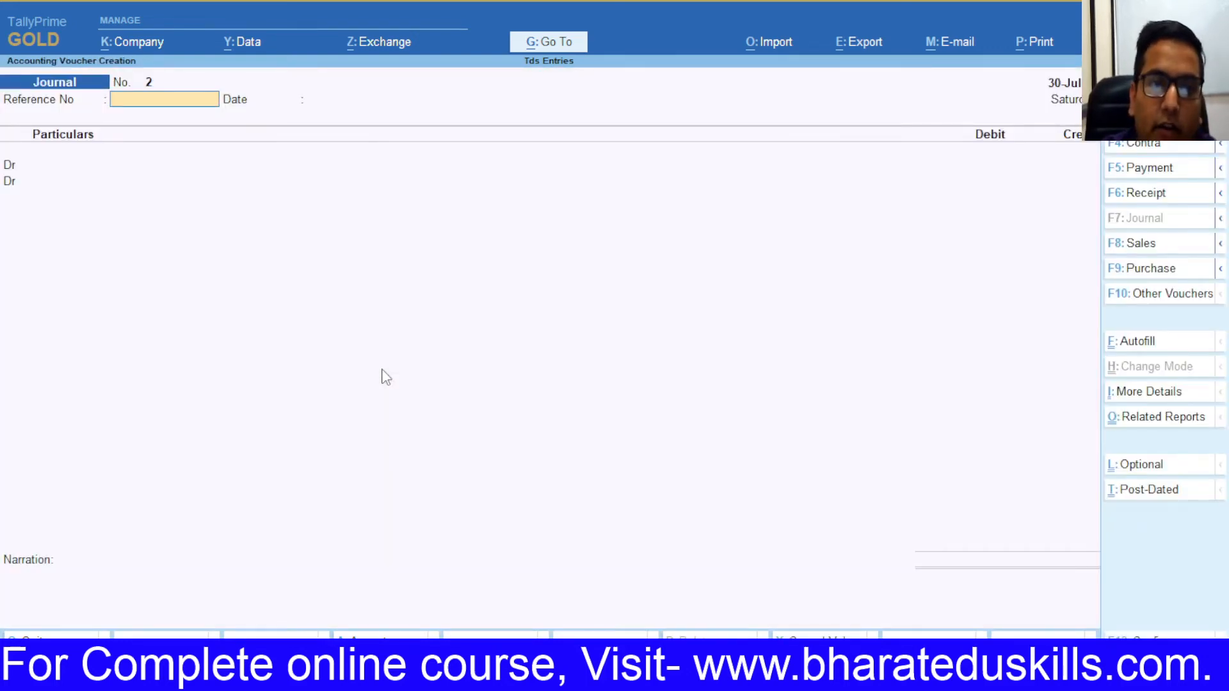
key(Return)
key(BackSpace)
text(5)
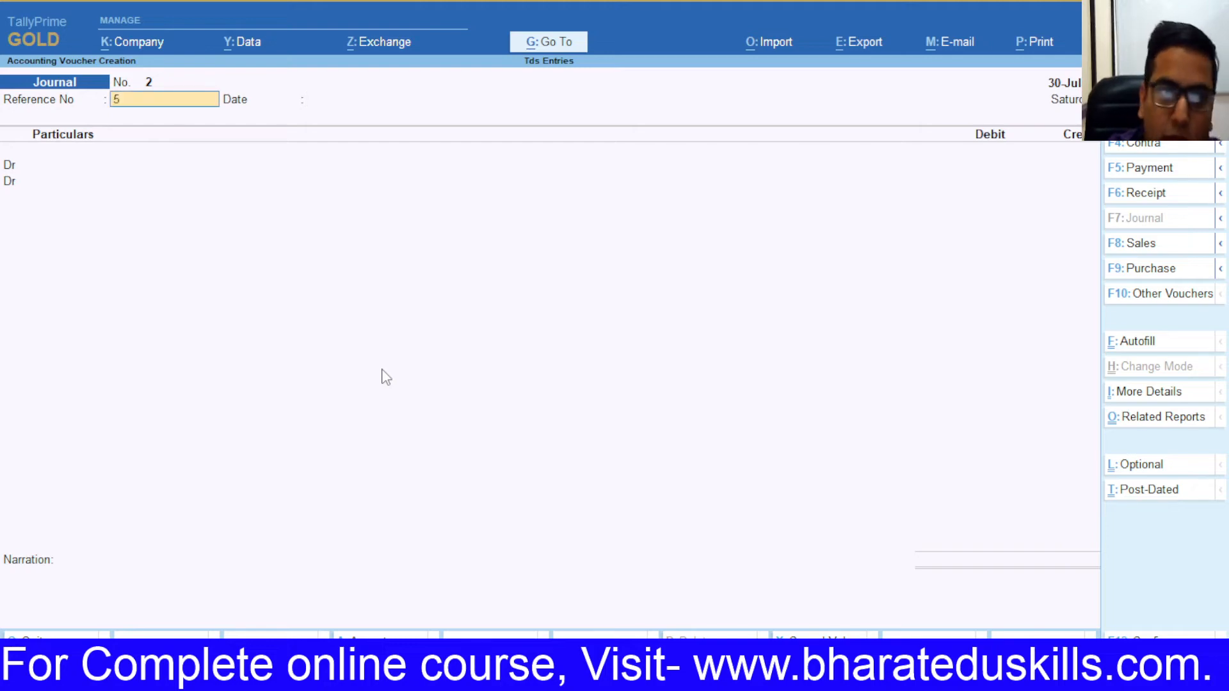
key(Return)
key(Return)
key(Return)
Step: Replace the Advisment debit ledger by starting a new ledger with Alt+C
key(alt+Tab)
key(alt+Tab)
key(BackSpace)
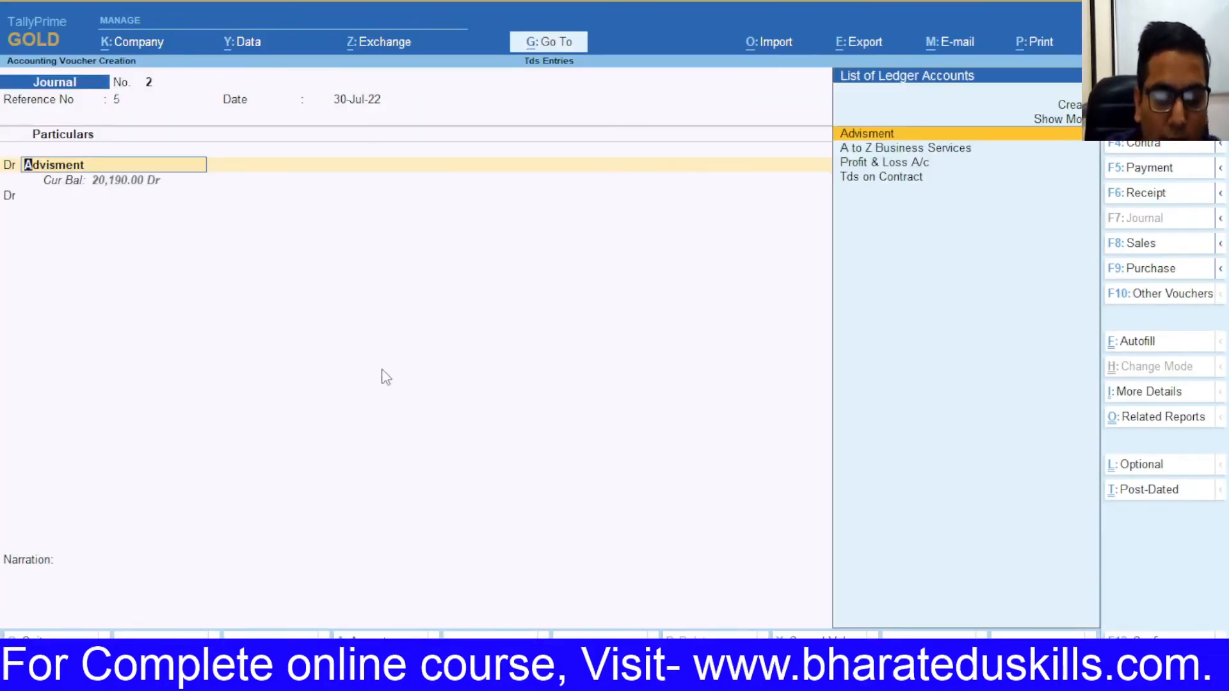
key(alt+c)
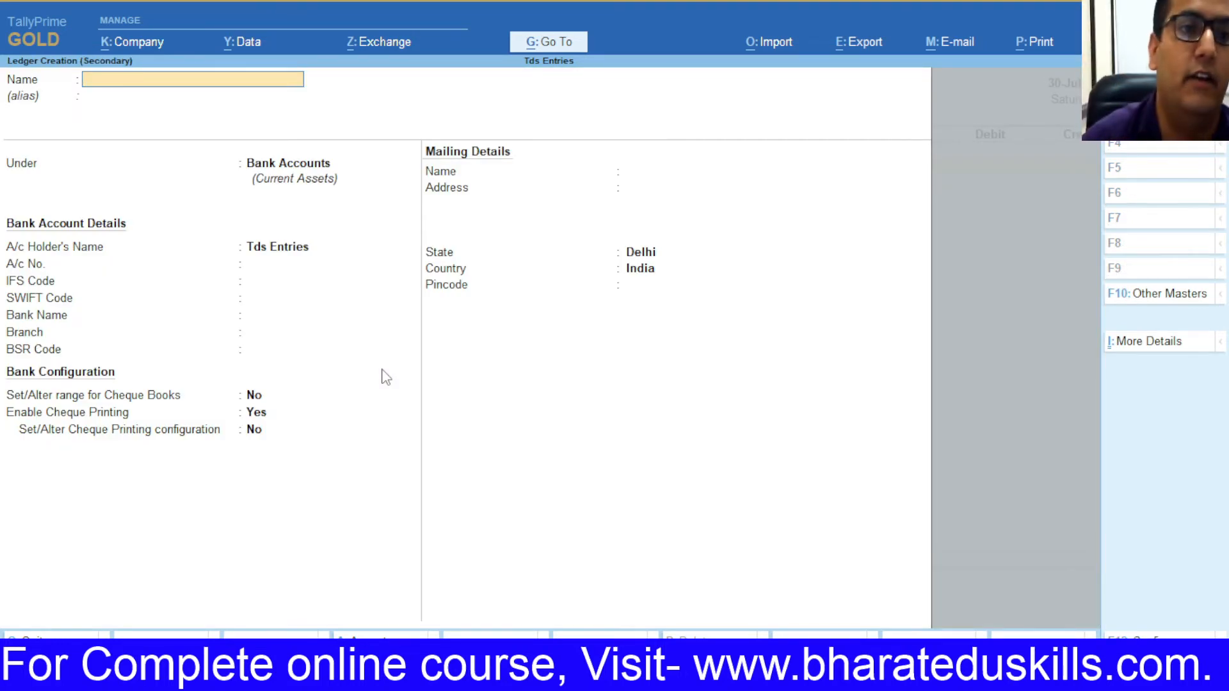
Step: Name the new ledger Gta and place it under Indirect Expenses
text(Gta)
key(BackSpace)
text(ta)
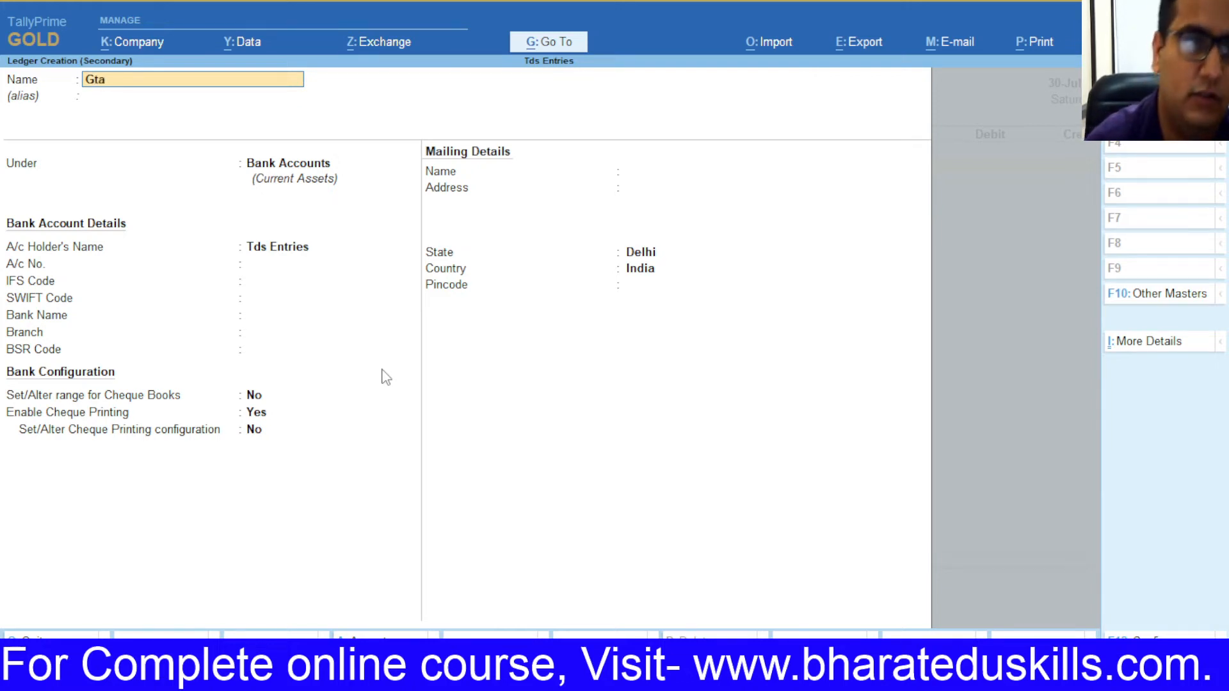
key(Return)
key(Return)
text(ind)
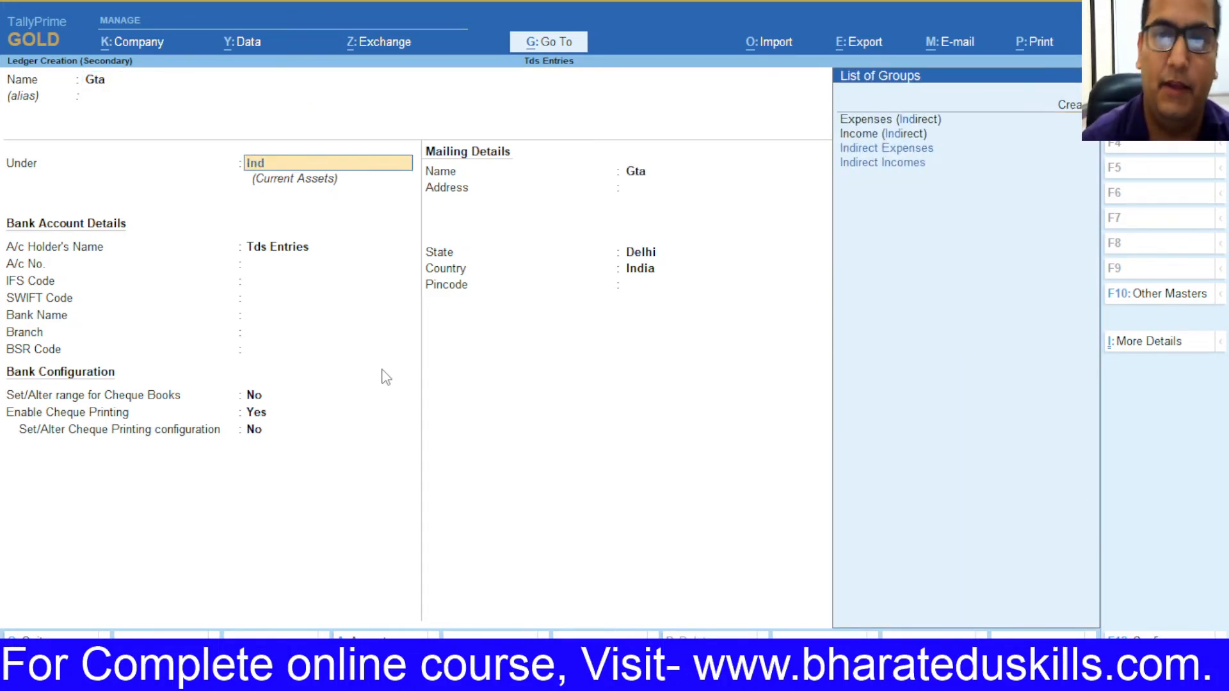
key(Return)
key(Return)
key(Return)
Step: Mark TDS as Applicable for Gta and begin creating a new nature of payment
key(BackSpace)
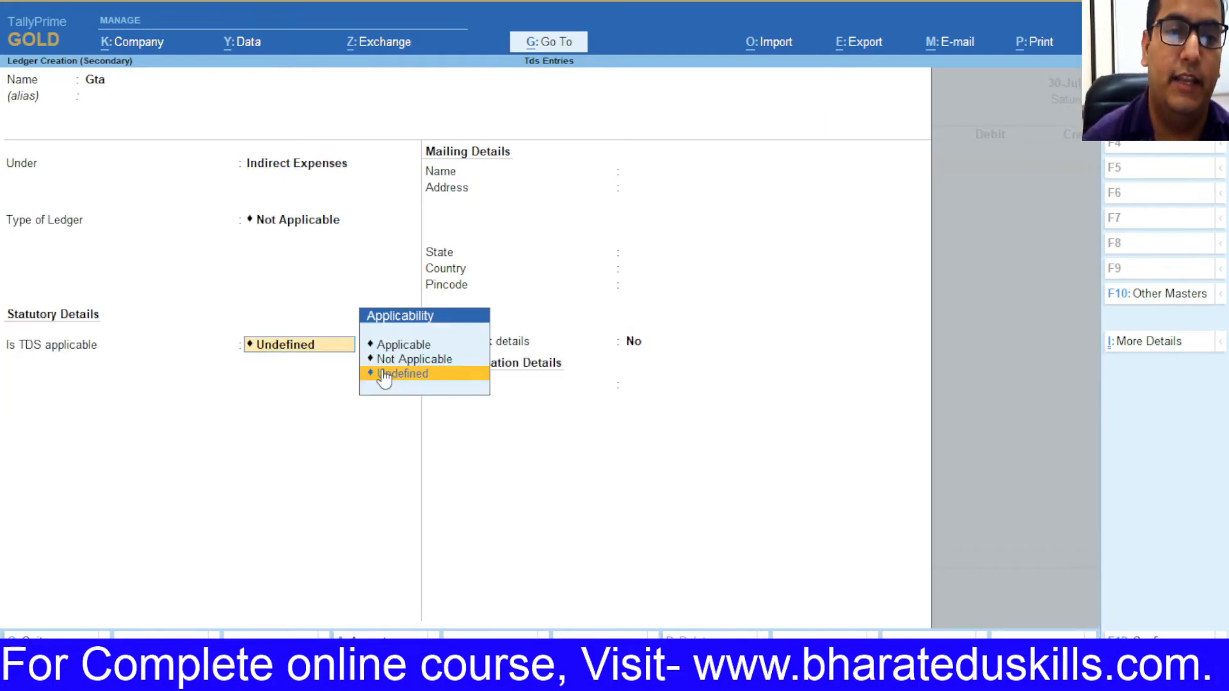
key(Up)
key(Up)
key(Return)
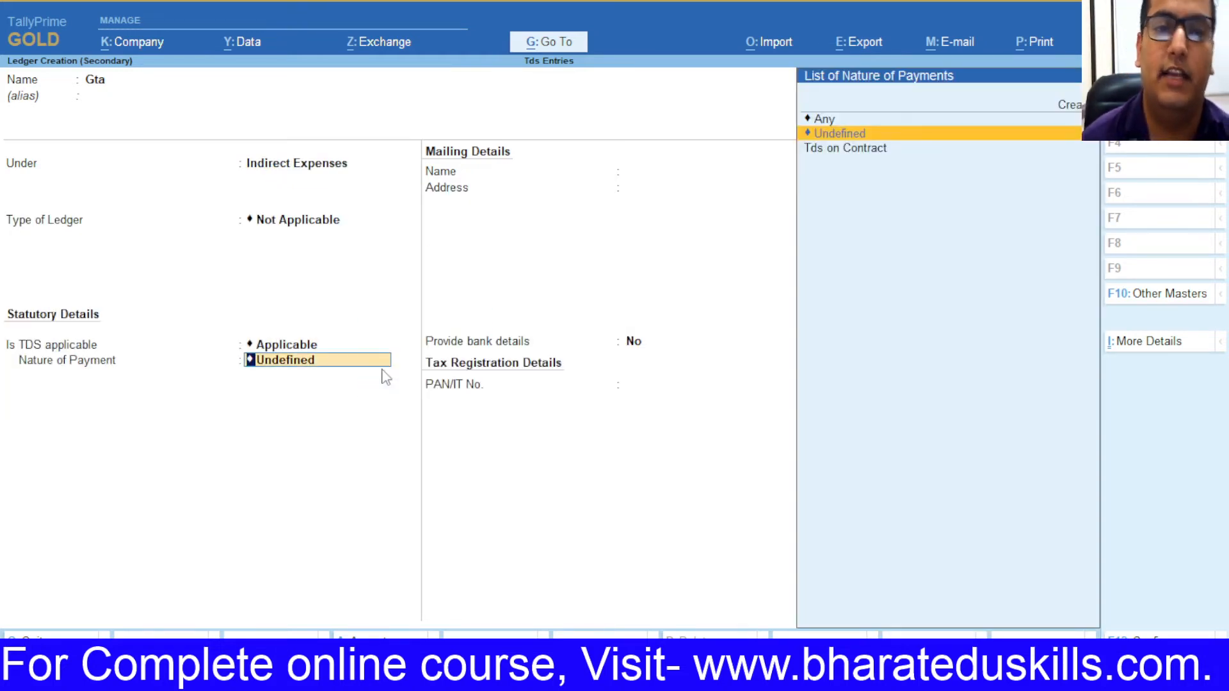
key(alt+Tab)
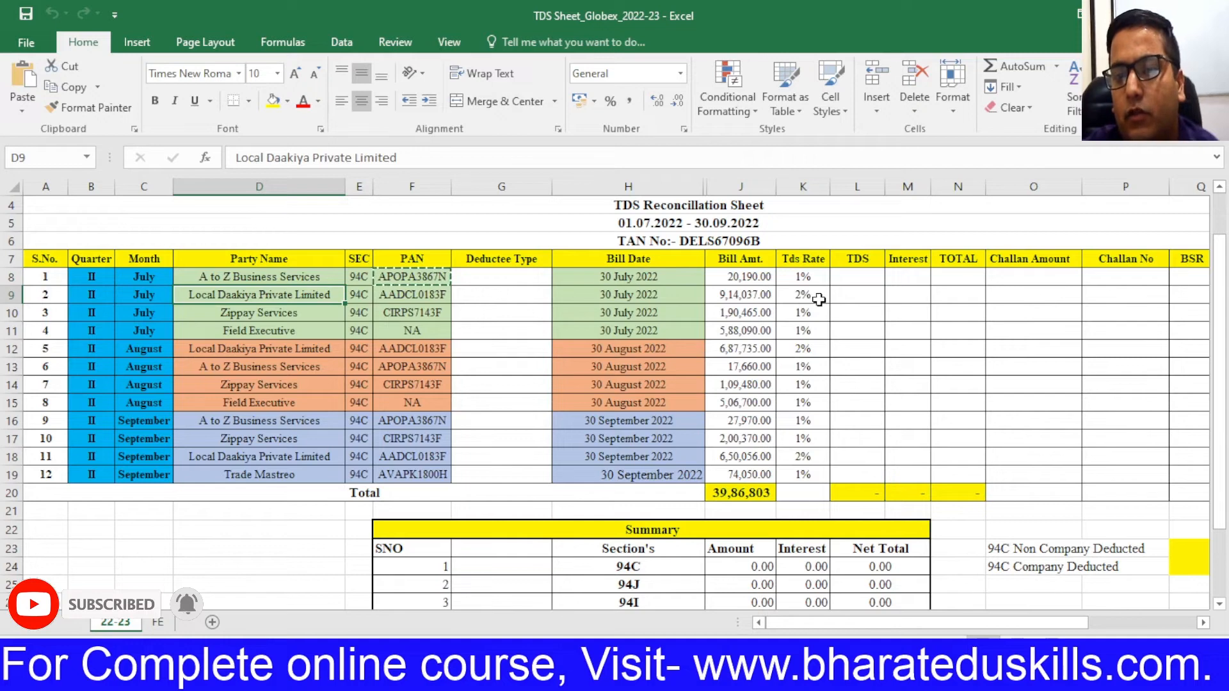
key(alt+Tab)
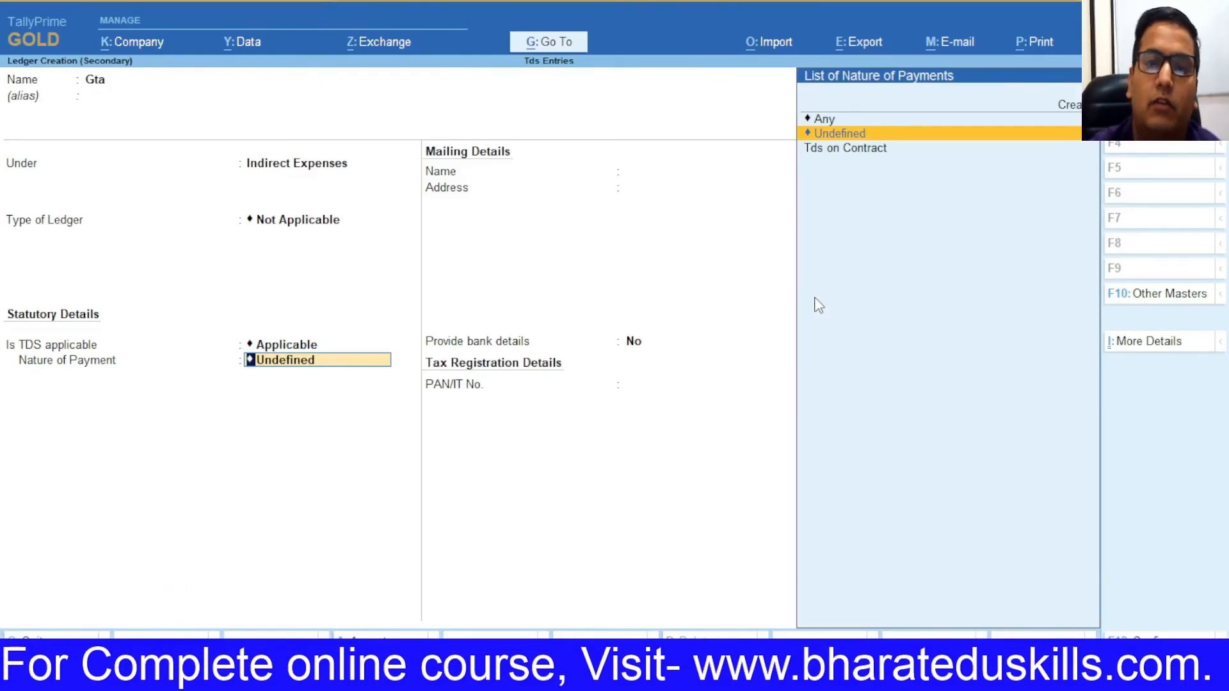
key(Up)
key(Up)
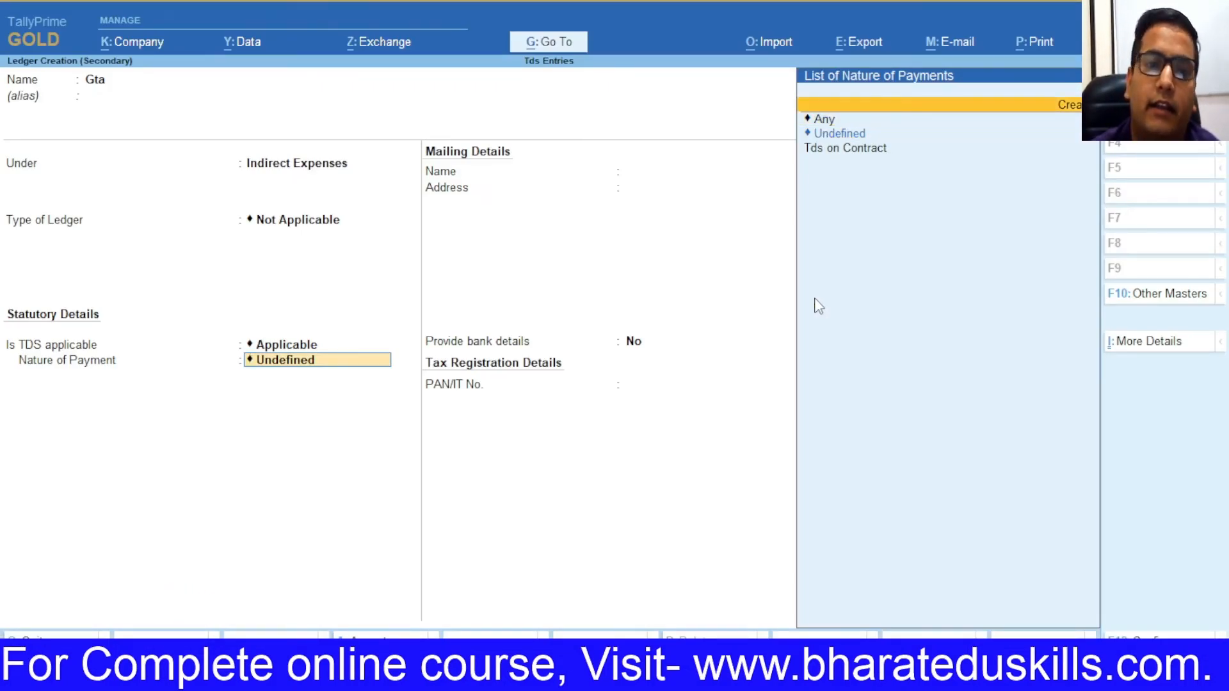
key(Return)
key(alt+Tab)
key(alt+Tab)
Step: Name the nature of payment 'Tds on Contractor (Company)' with section and payment code 194c
text(T)
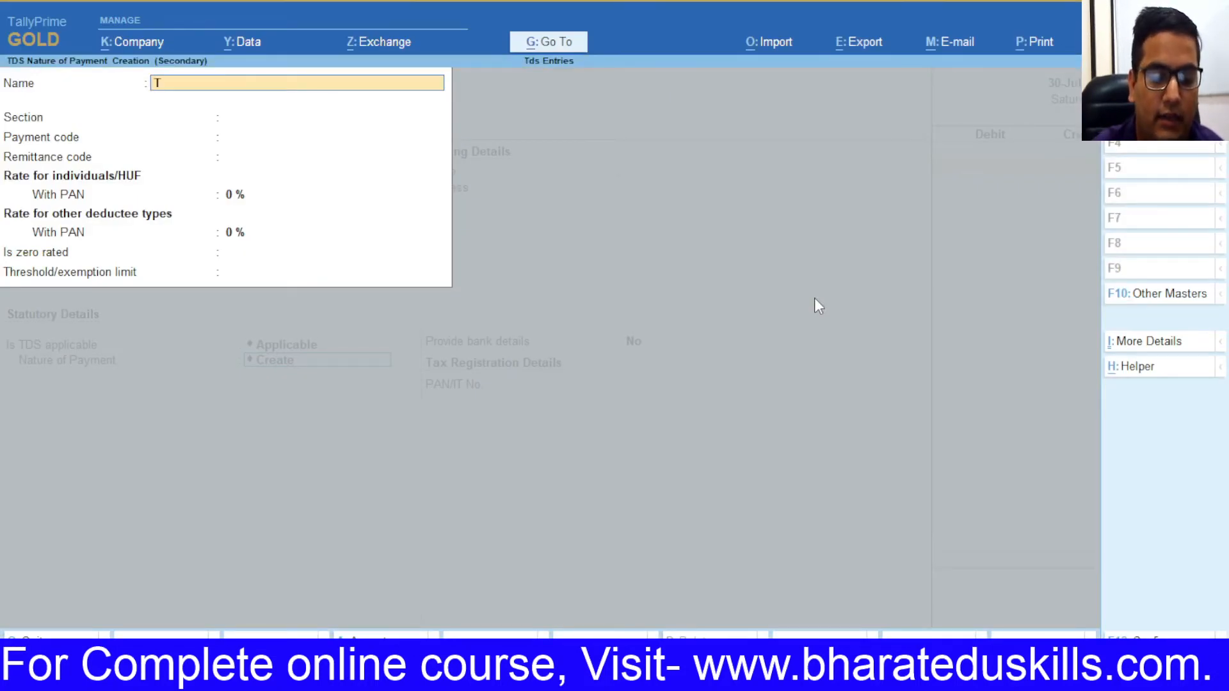
text(ds on c)
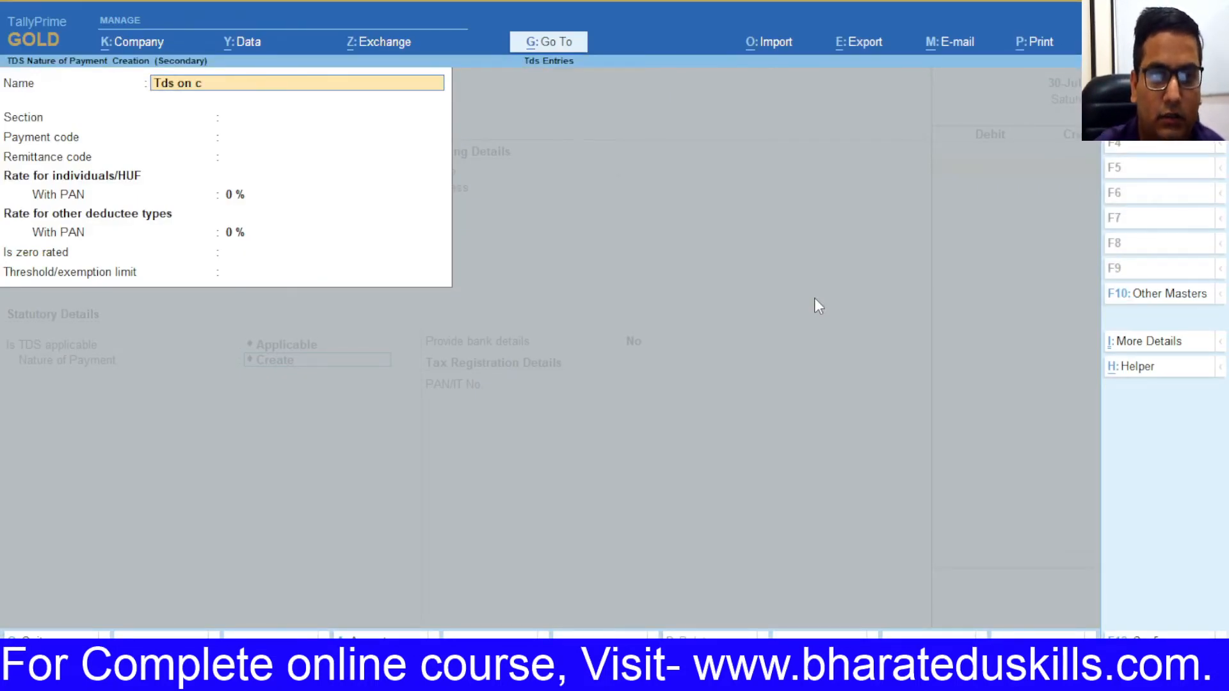
text(ontractor o)
key(BackSpace)
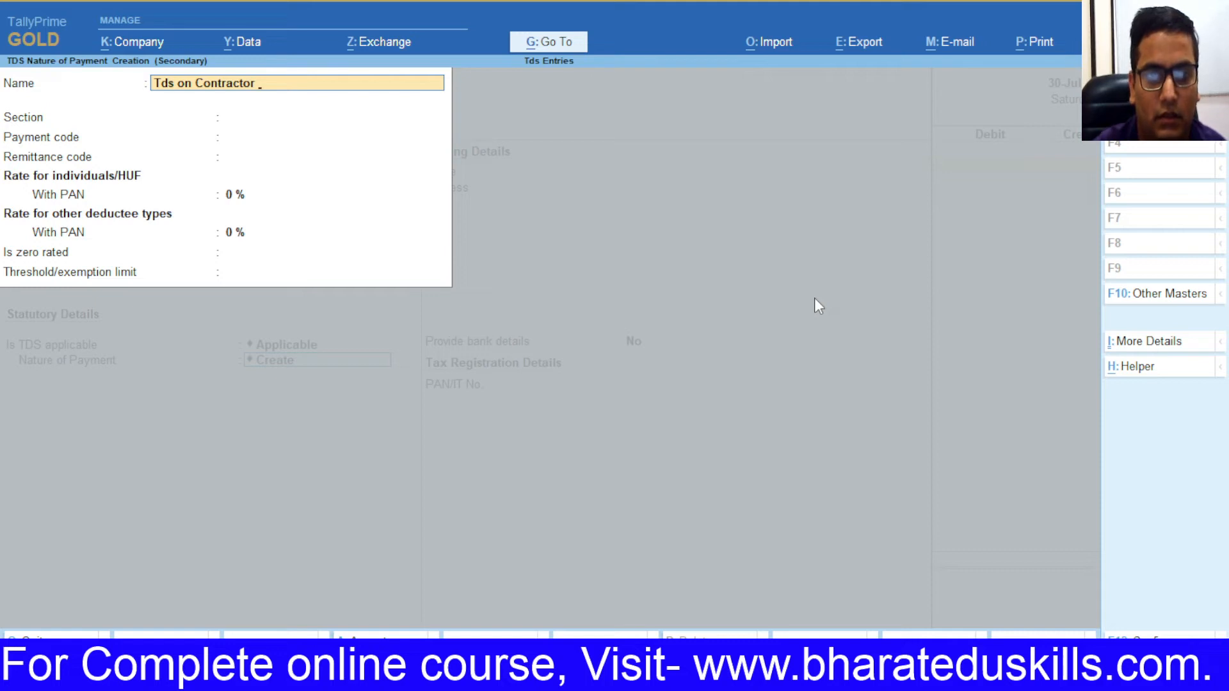
text(()
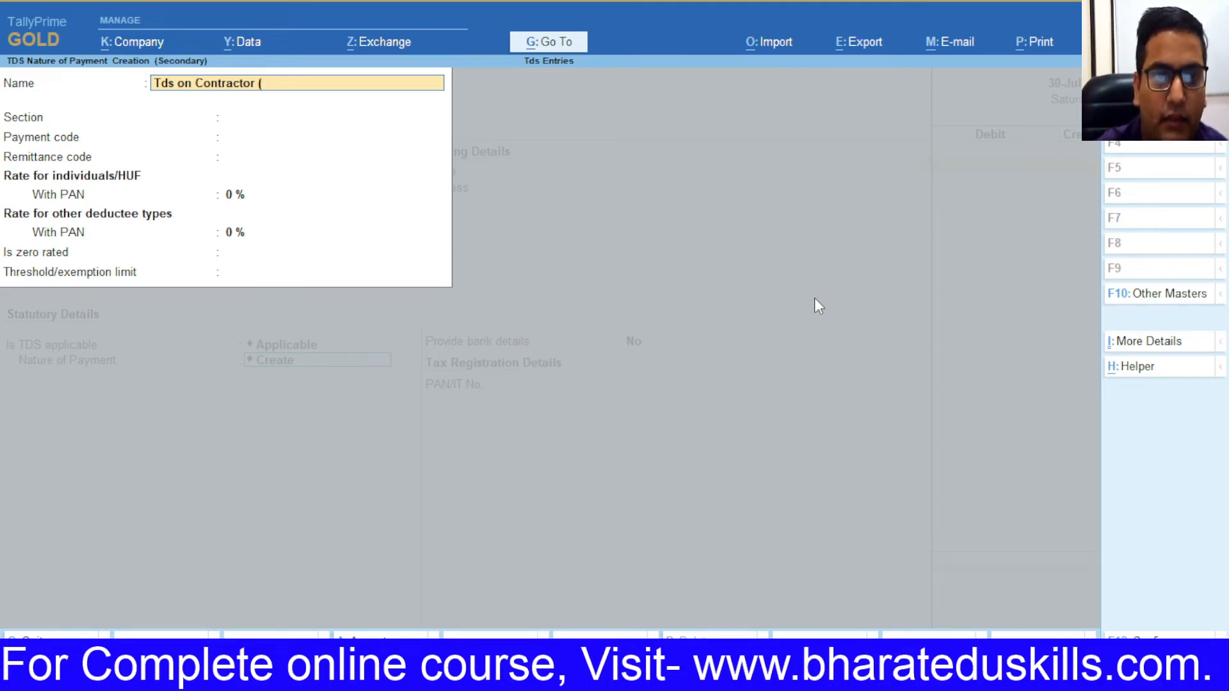
text(Company)
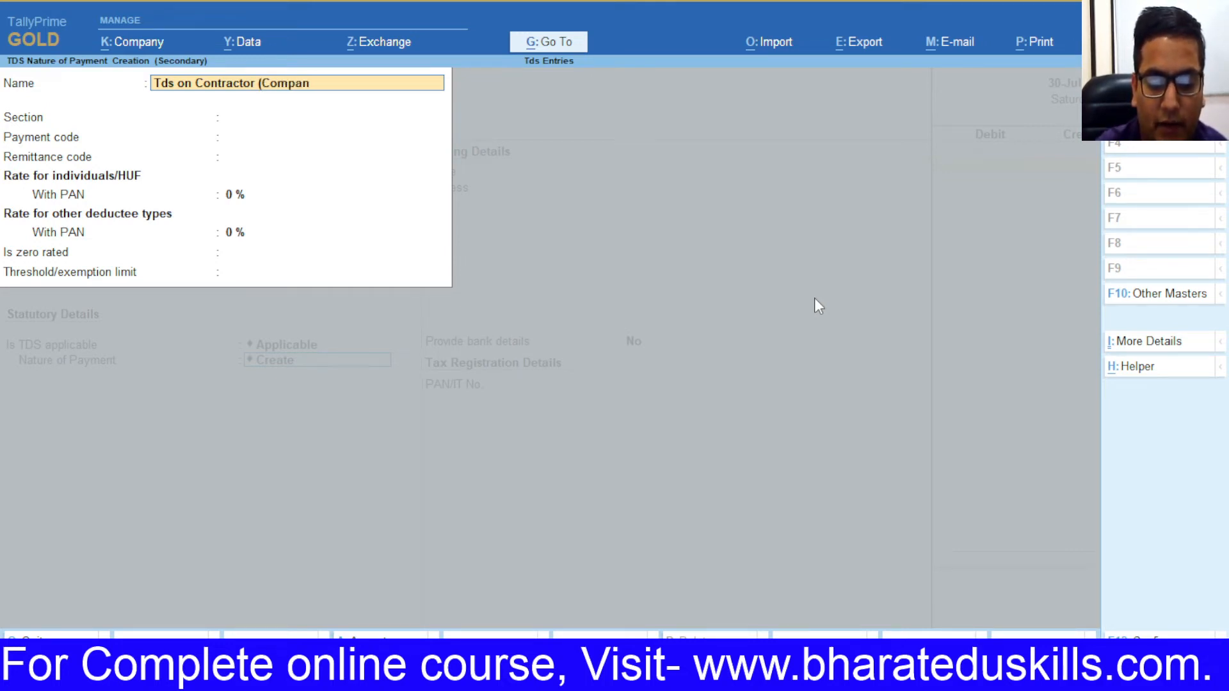
text())
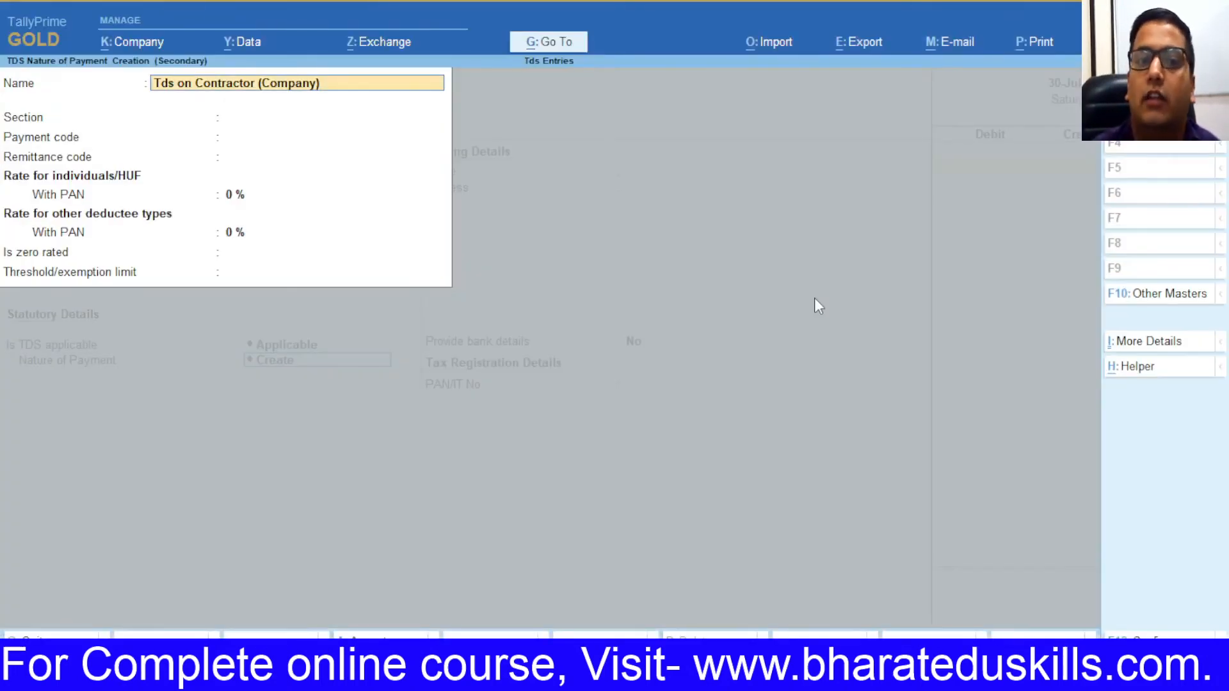
key(Return)
text(194c)
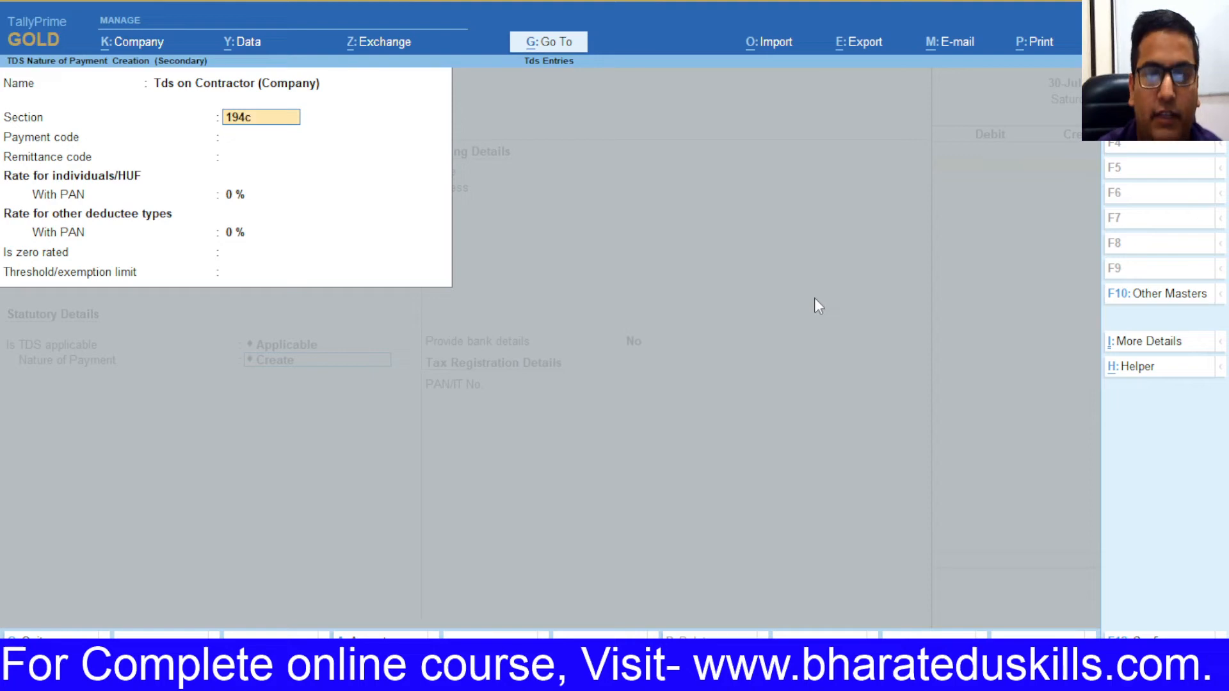
key(Return)
text(194c)
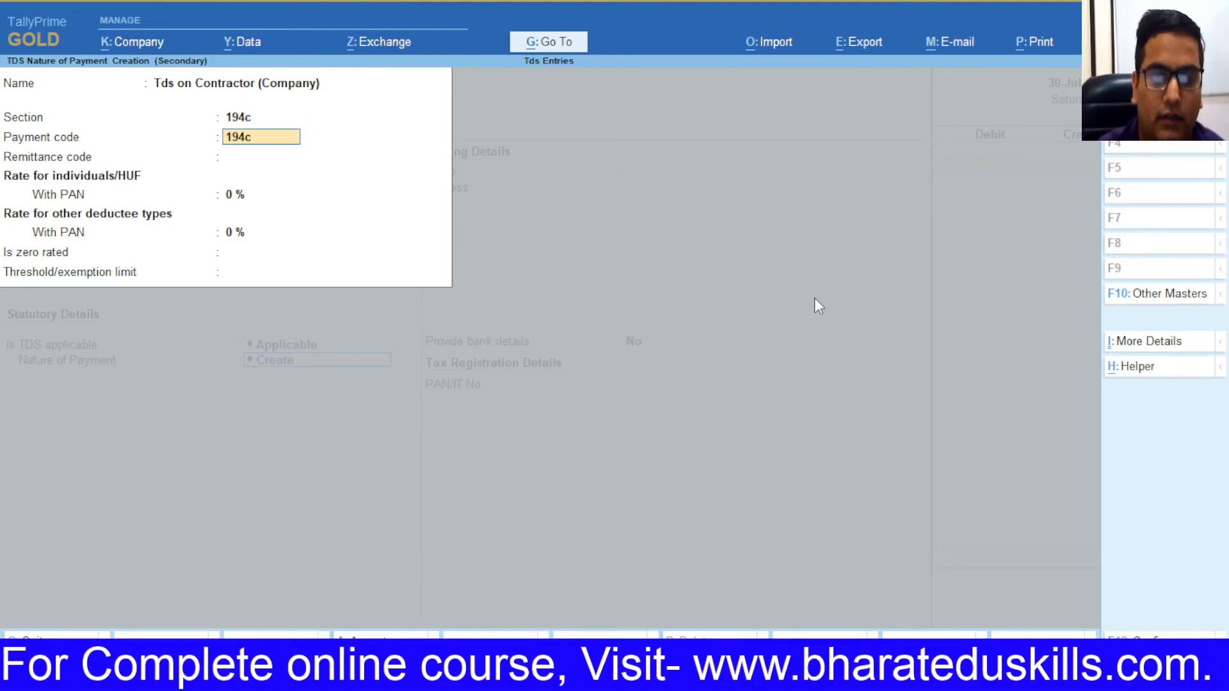
key(Return)
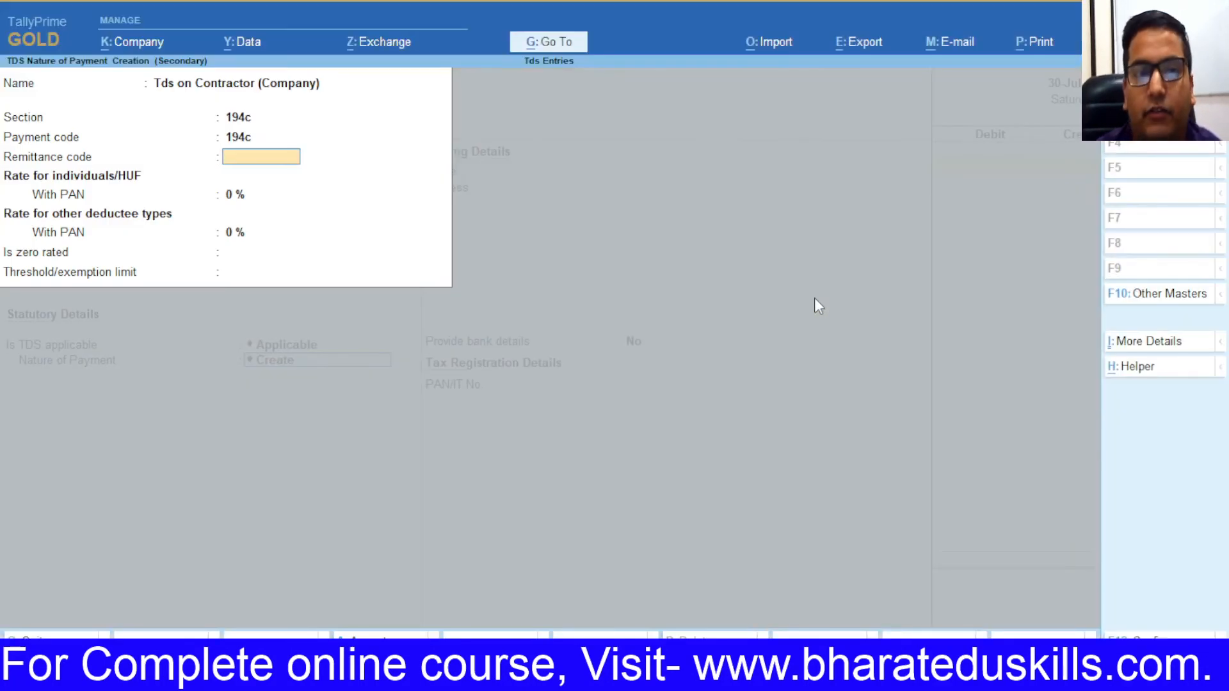
Step: Set both With PAN rates to 2%, save the nature of payment and the Gta ledger
key(Return)
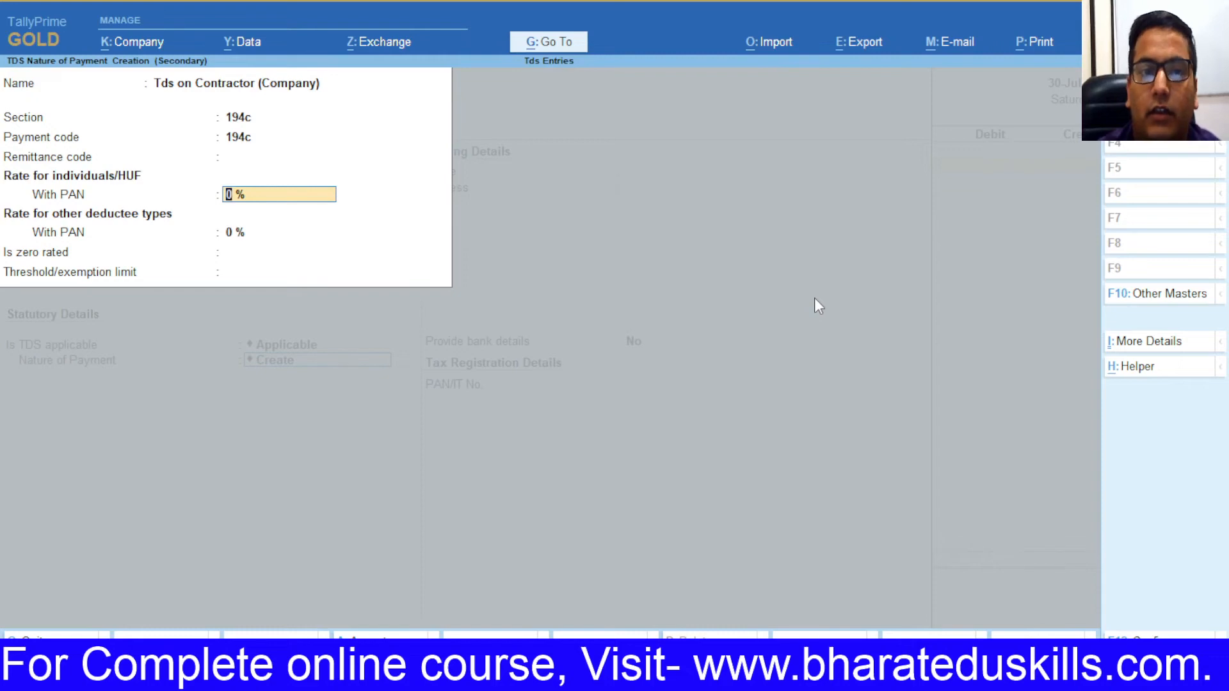
key(alt+Tab)
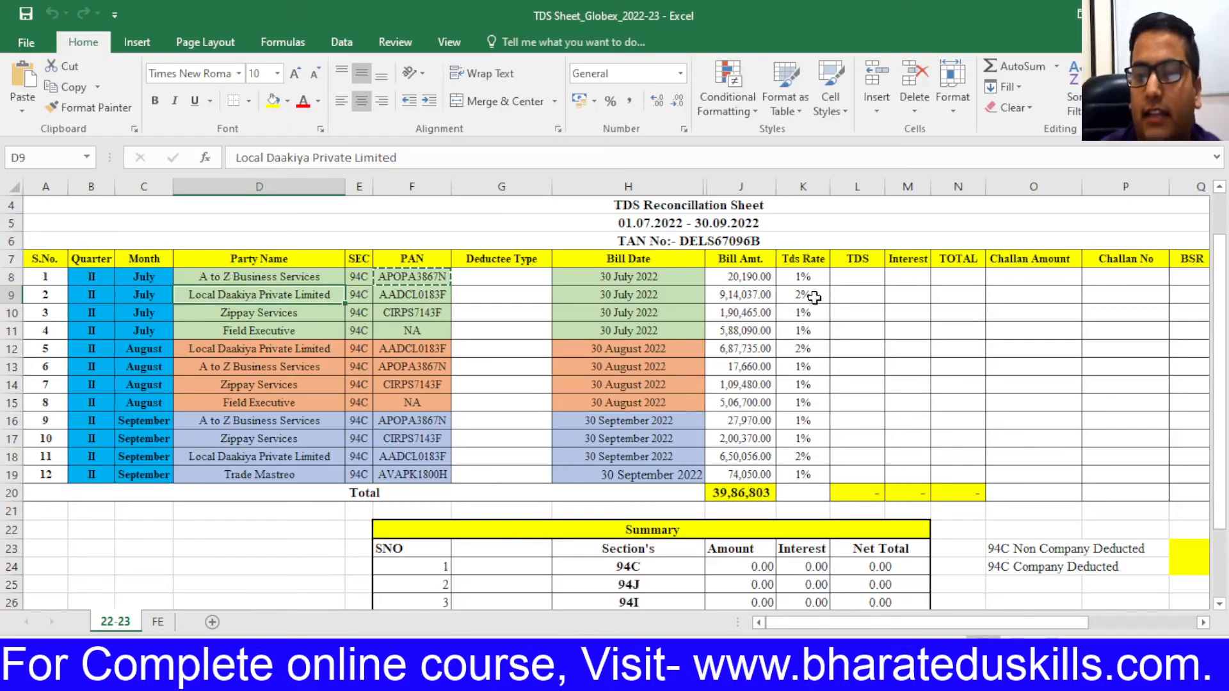
key(alt+Tab)
text(2)
key(Return)
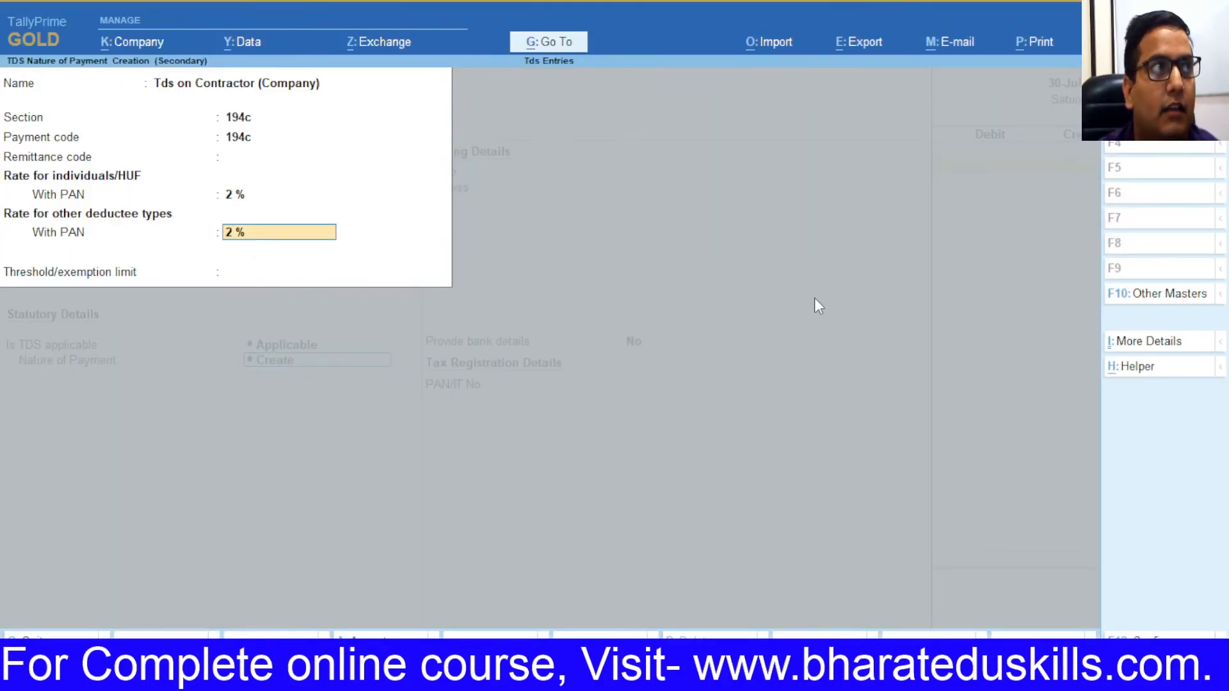
key(Return)
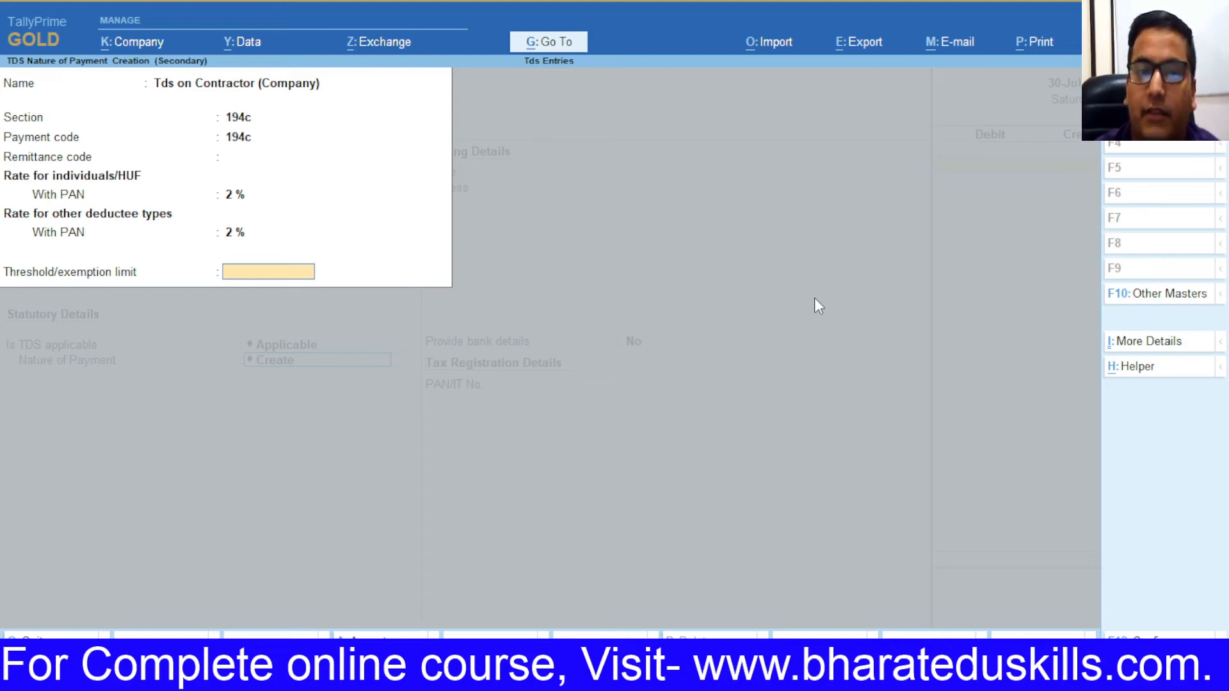
key(Return)
key(ctrl+a)
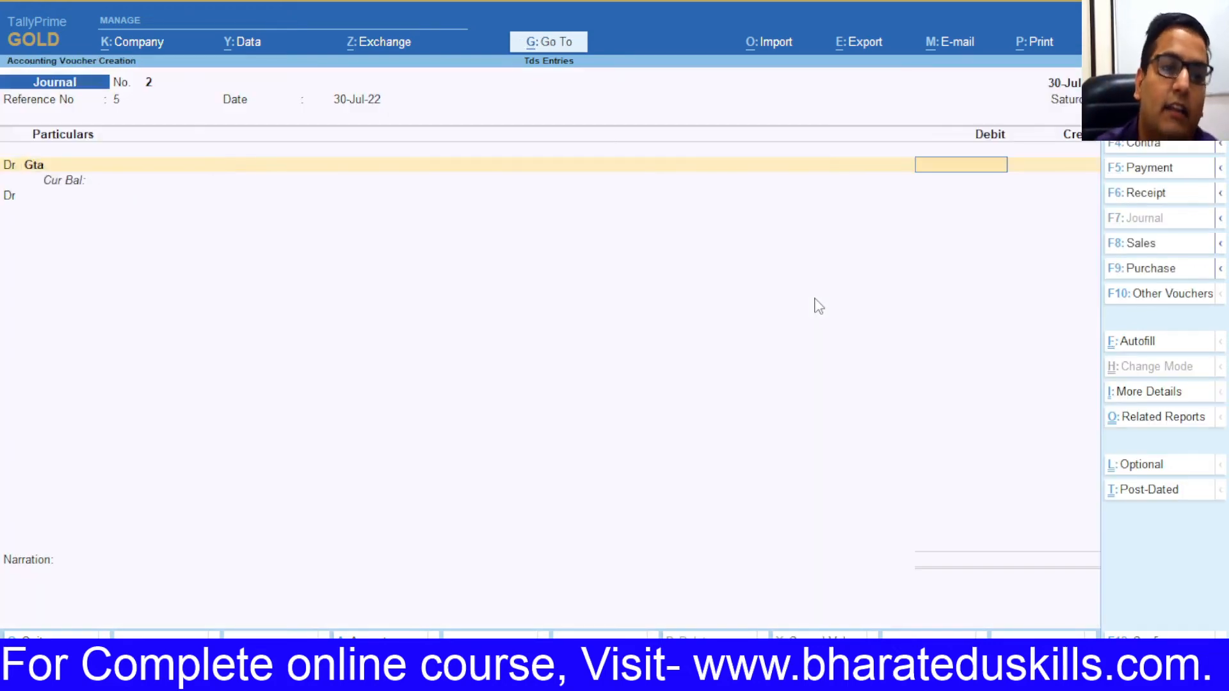
Step: Debit Gta with 9,14,037.00 copied from cell J9 of the TDS sheet
key(alt+Tab)
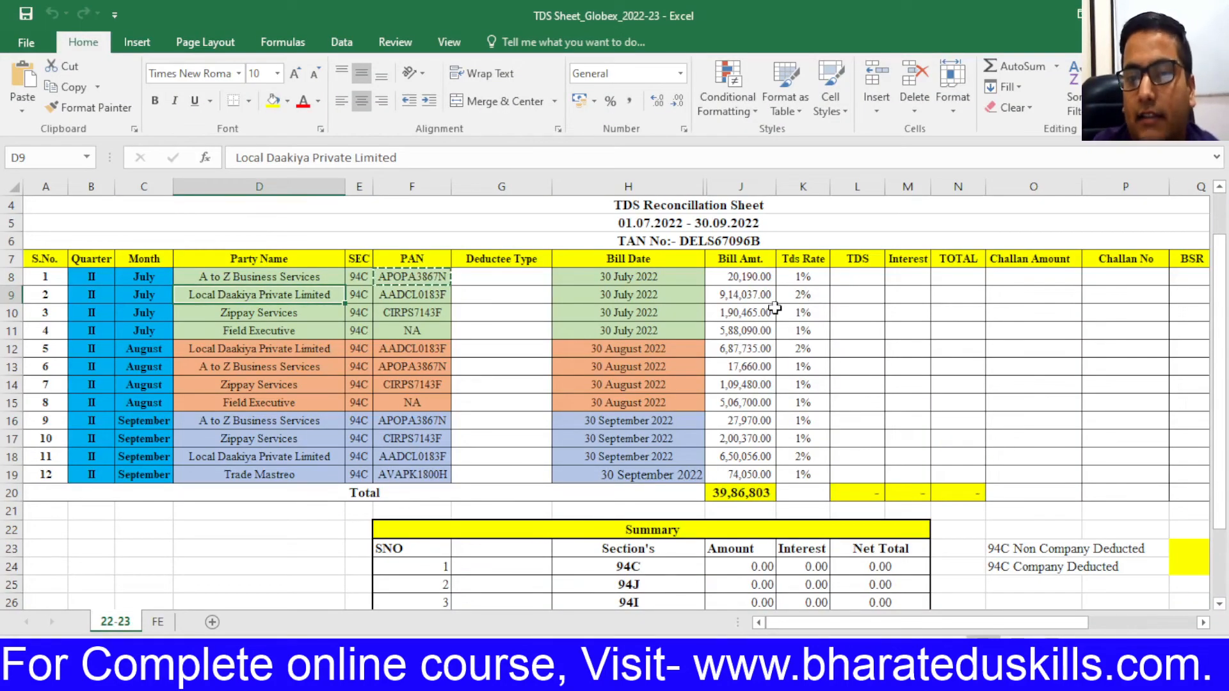
click(749, 294)
key(ctrl+c)
key(alt+Tab)
key(ctrl+alt+v)
key(Return)
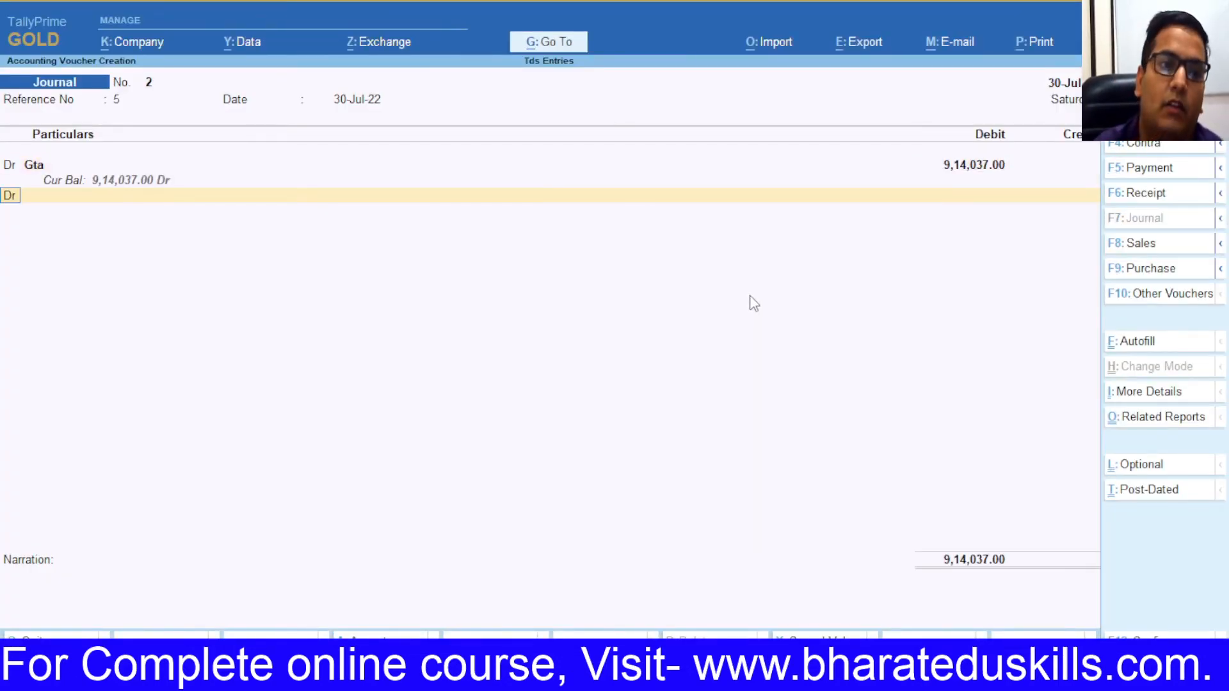
Step: Start a Cr line in the journal with a new ledger form
text(c)
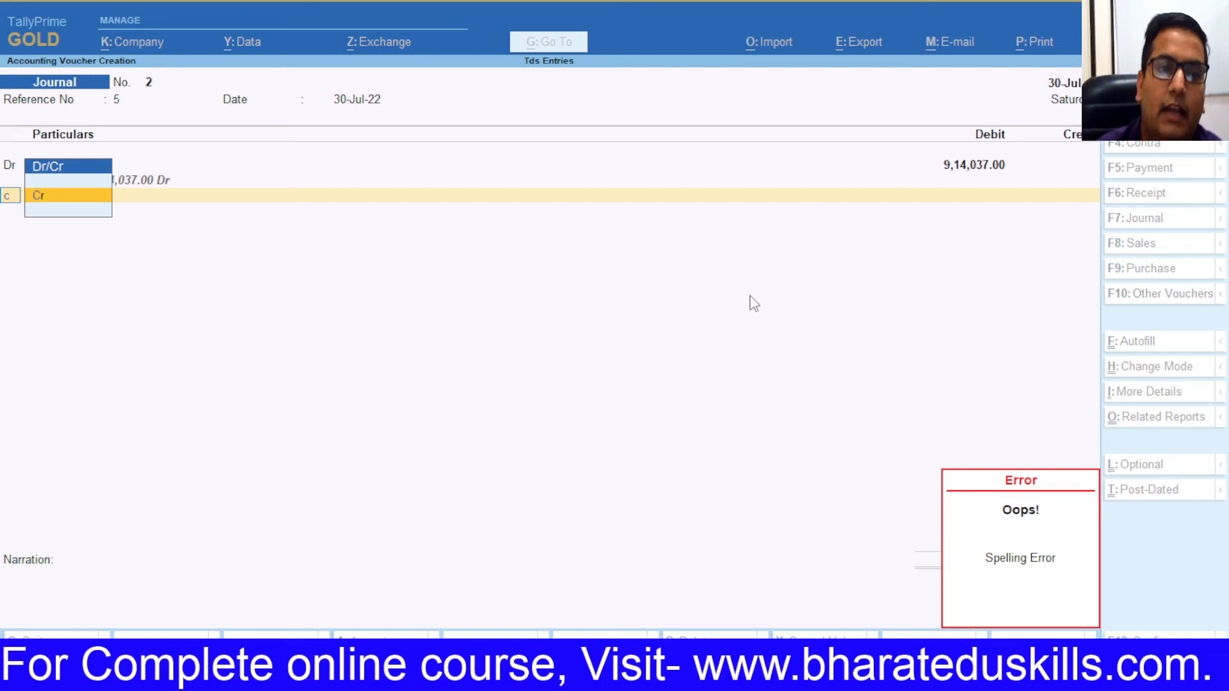
key(Return)
key(alt+c)
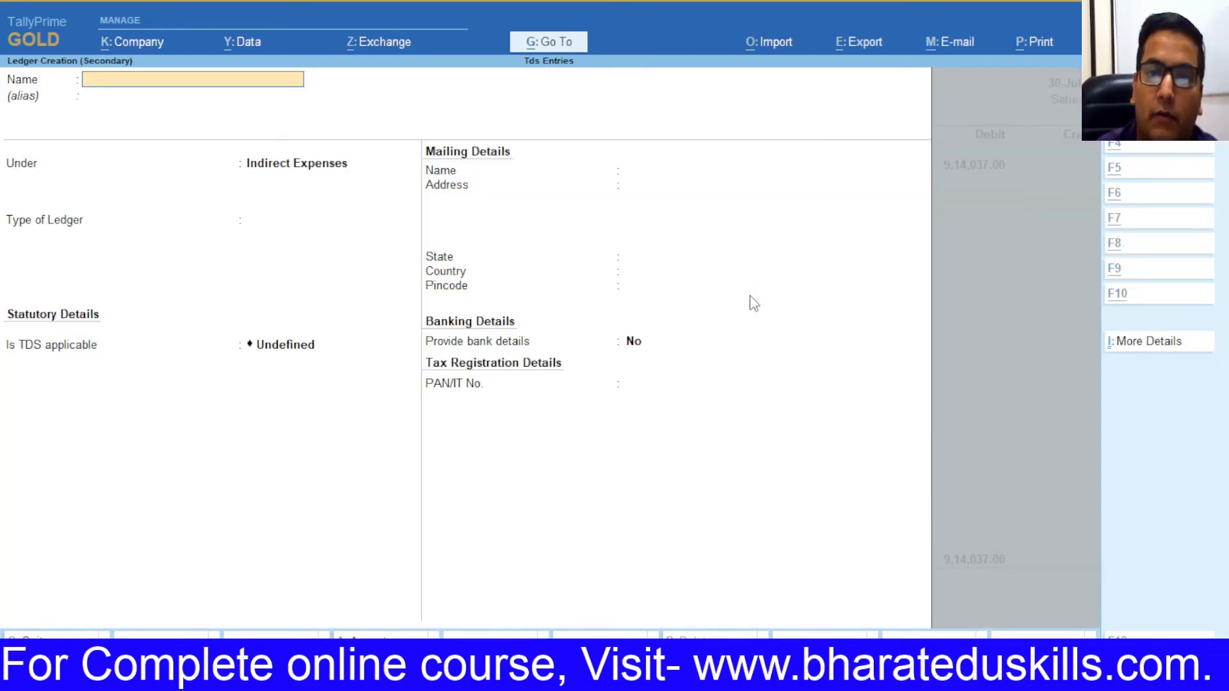
Step: Create ledger Local Daakiya Private Limited, name copied from cell D9, under Sundry Creditors
key(alt+Tab)
click(262, 297)
key(ctrl+c)
key(alt+Tab)
key(ctrl+alt+v)
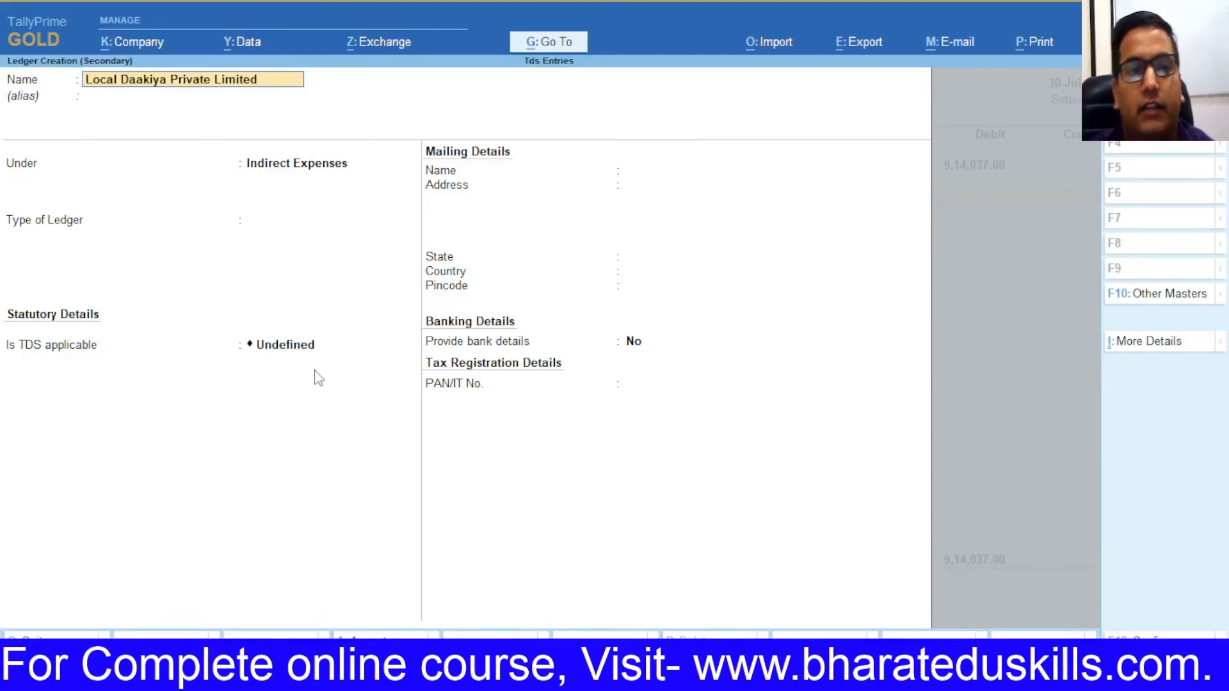
key(Return)
text(Su)
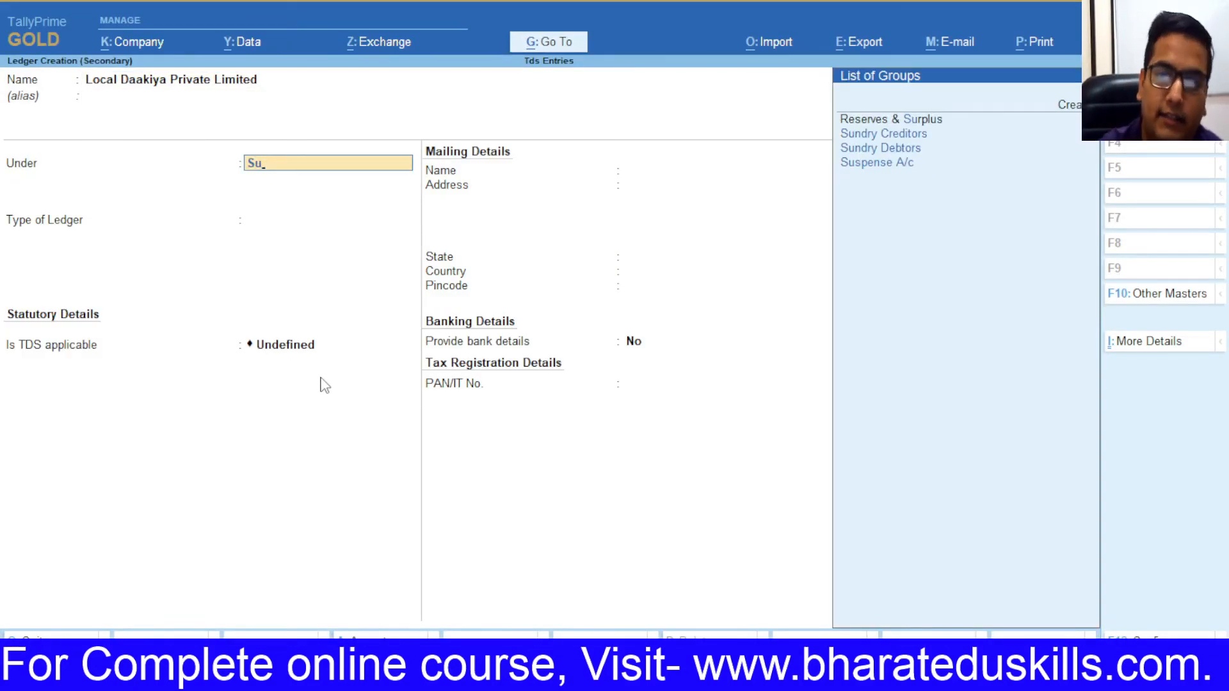
key(Down)
key(Return)
key(Return)
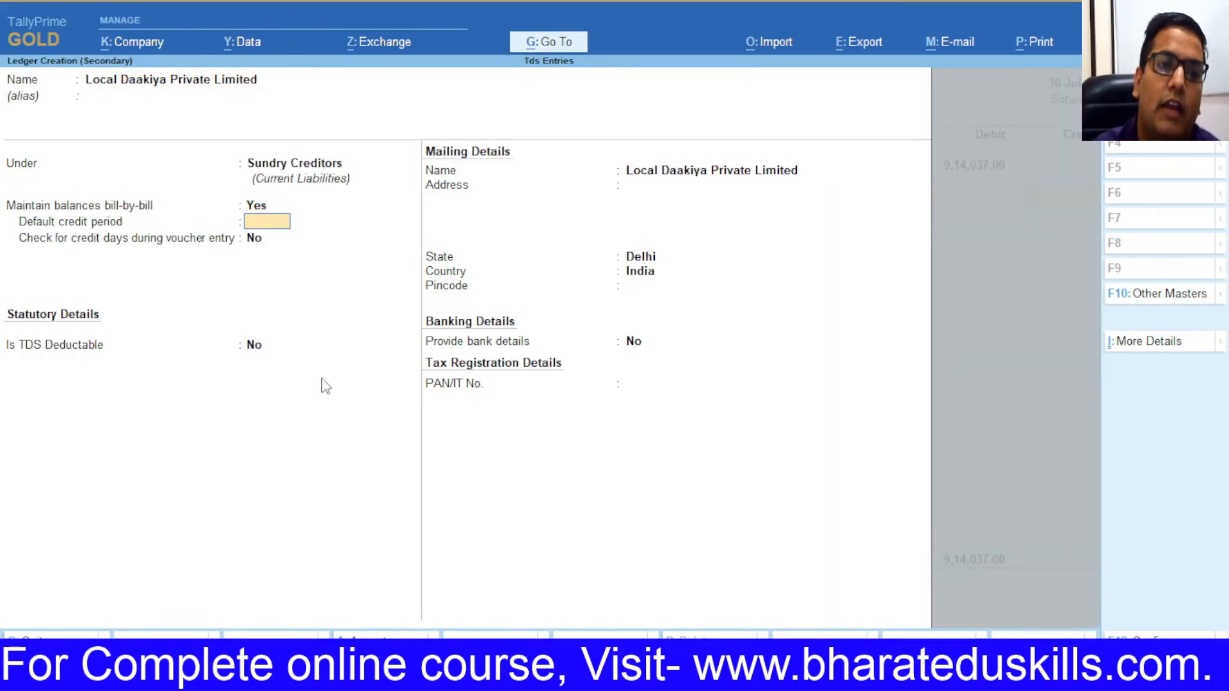
Step: Make the party TDS deductible as Company - Resident, deducting in the same voucher
key(Return)
key(Return)
text(y)
key(Return)
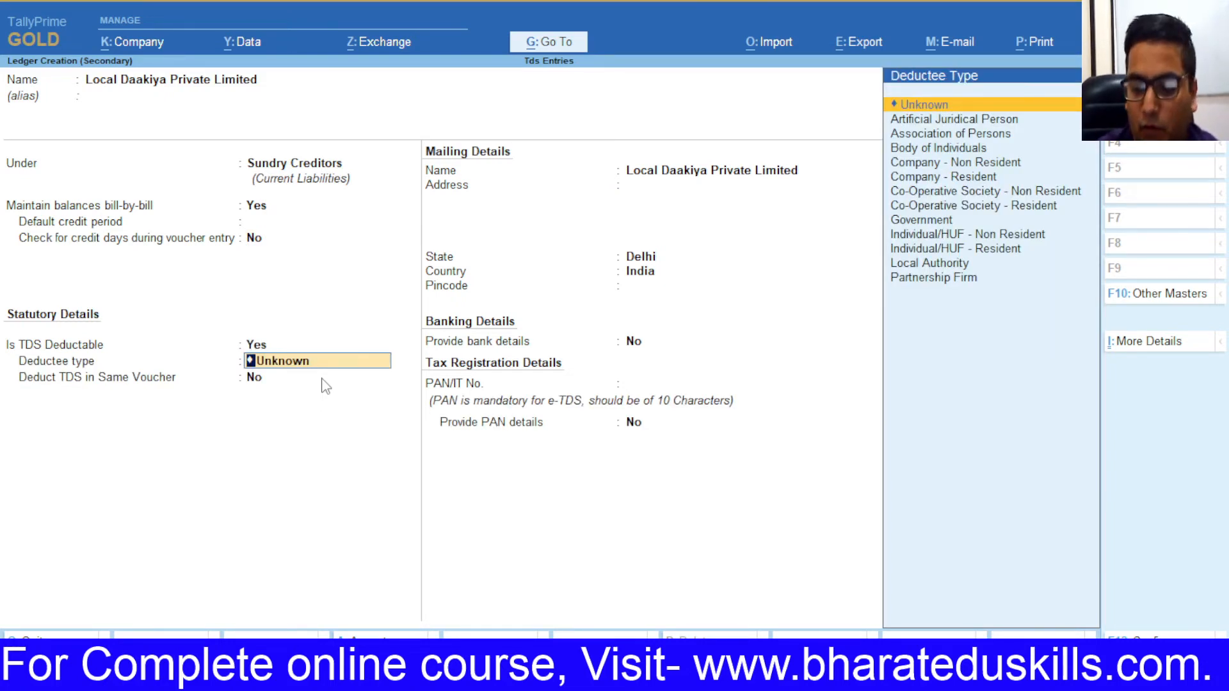
key(Down)
key(Down)
key(Down)
key(Down)
key(Down)
key(Down)
key(Down)
key(Down)
key(Down)
key(Up)
key(Up)
key(Up)
key(Up)
key(Up)
key(Up)
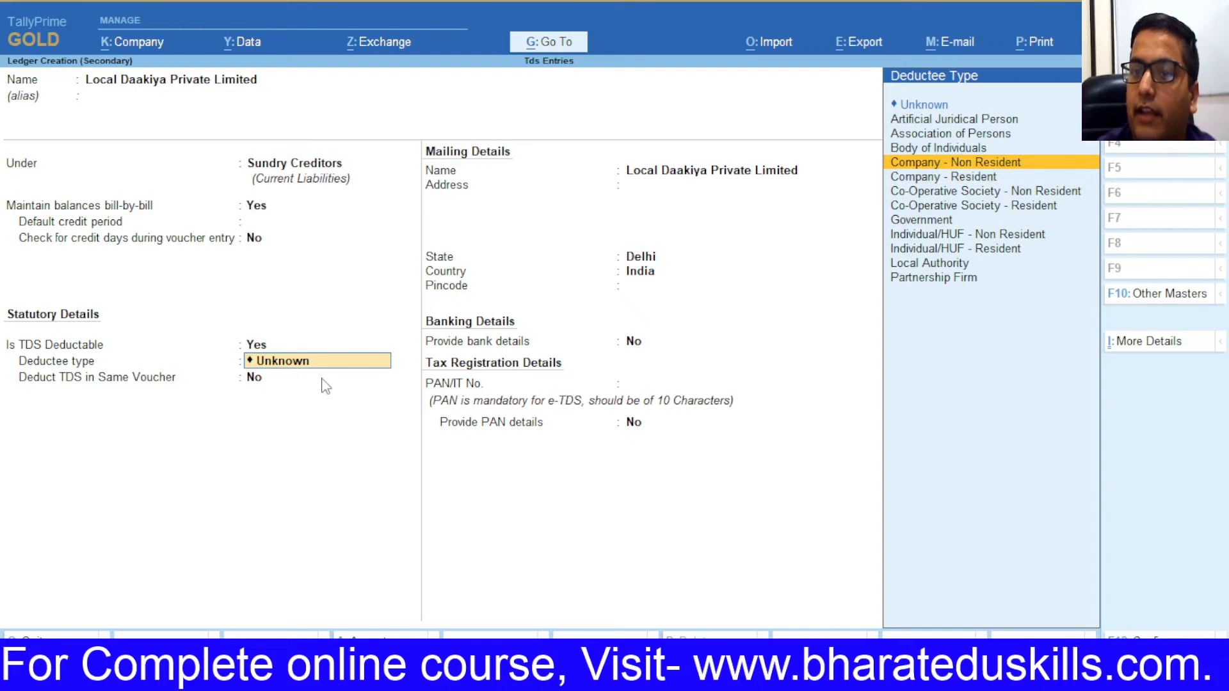
key(Return)
key(Return)
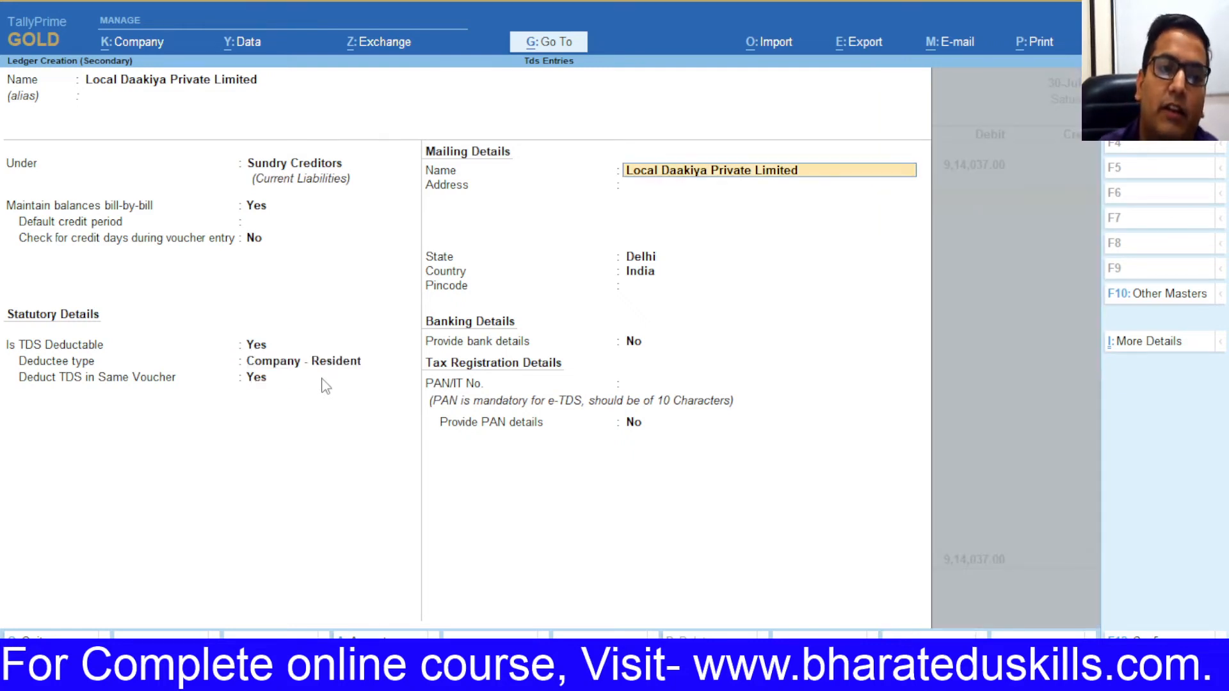
key(Return)
key(Return)
key(Return)
key(Return)
key(Return)
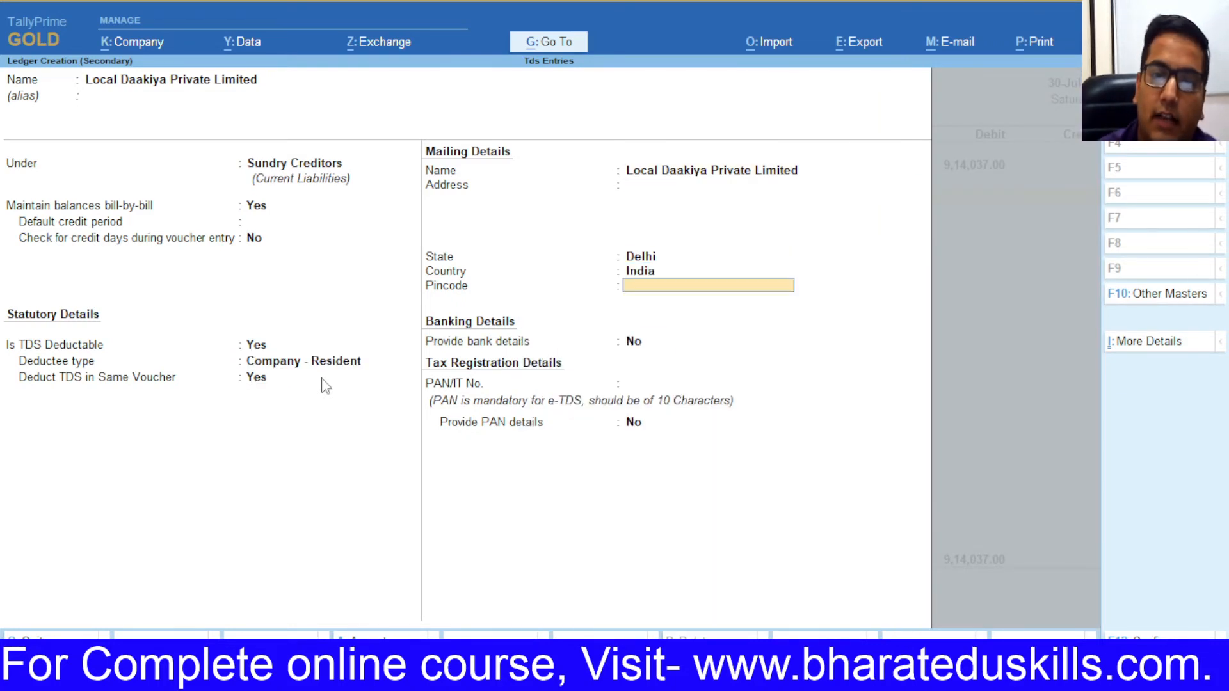
key(Up)
key(Up)
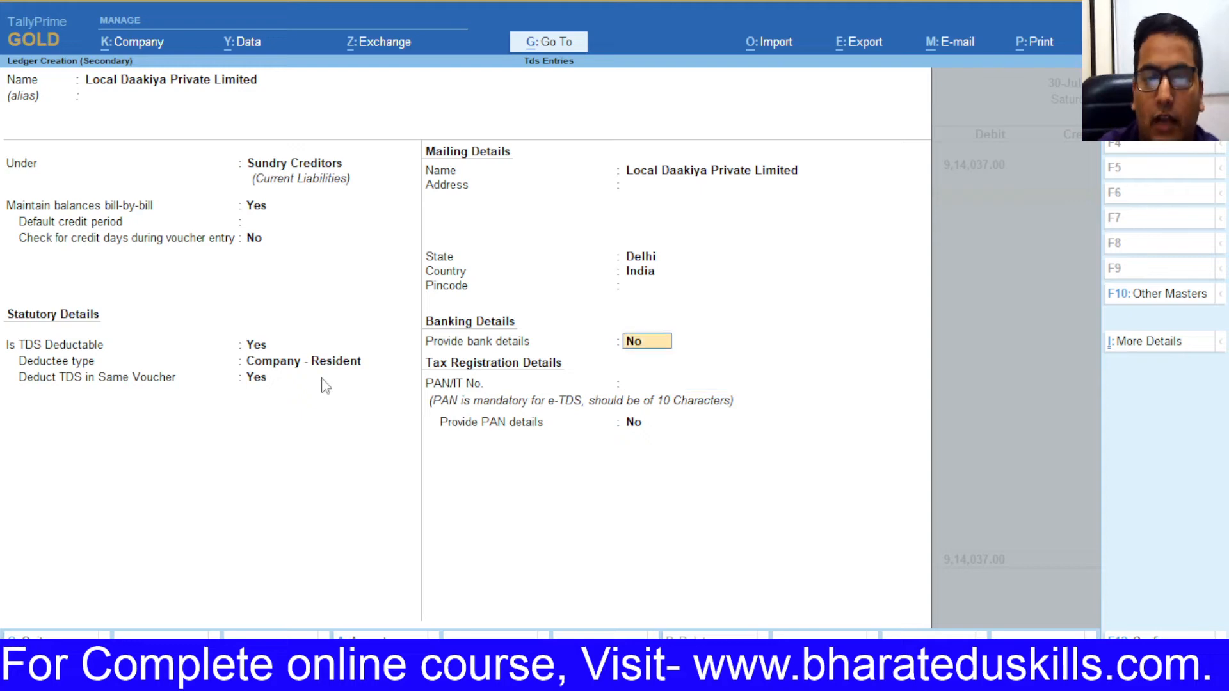
key(Down)
key(Down)
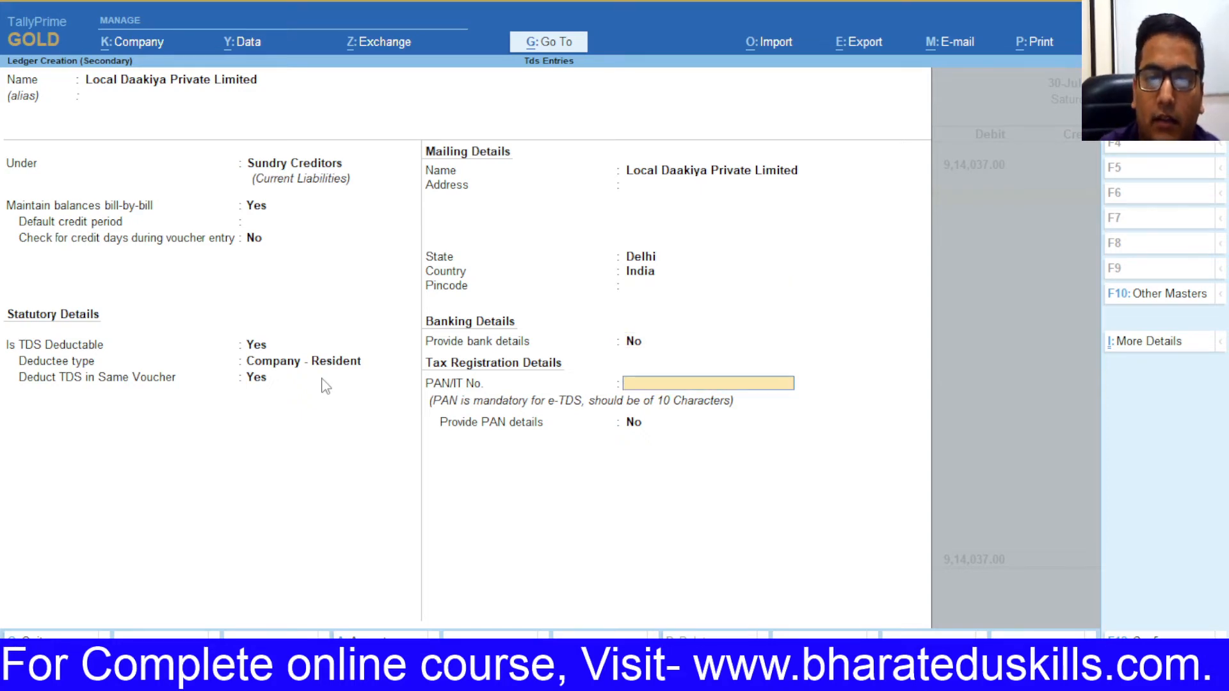
Step: Paste the party's PAN from cell F9, save the ledger, and record bill reference 5
key(alt+Tab)
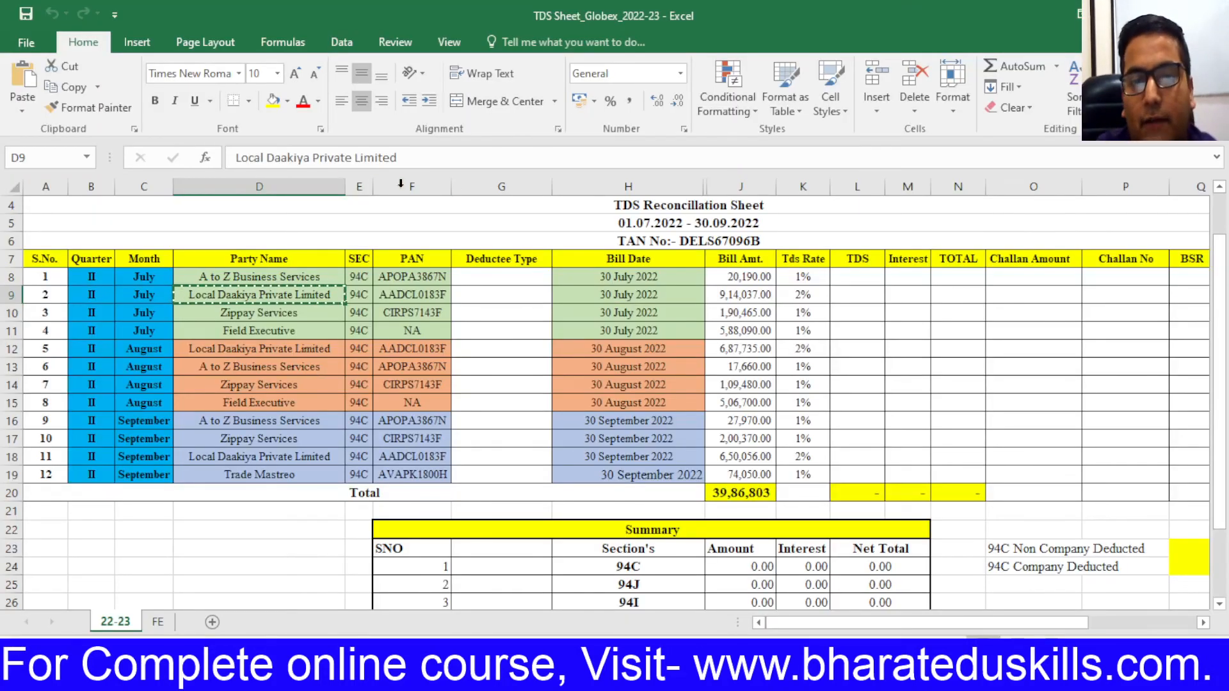
click(399, 293)
key(ctrl+c)
key(alt+Tab)
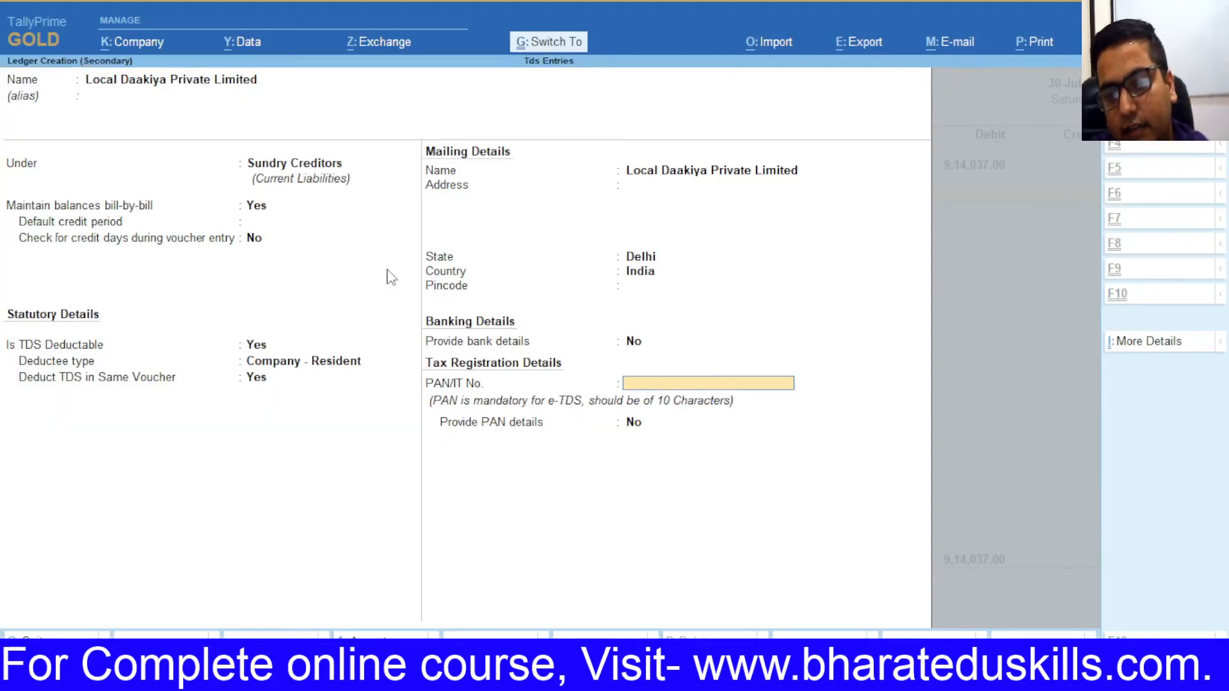
key(ctrl+alt+v)
key(Return)
key(Return)
key(Up)
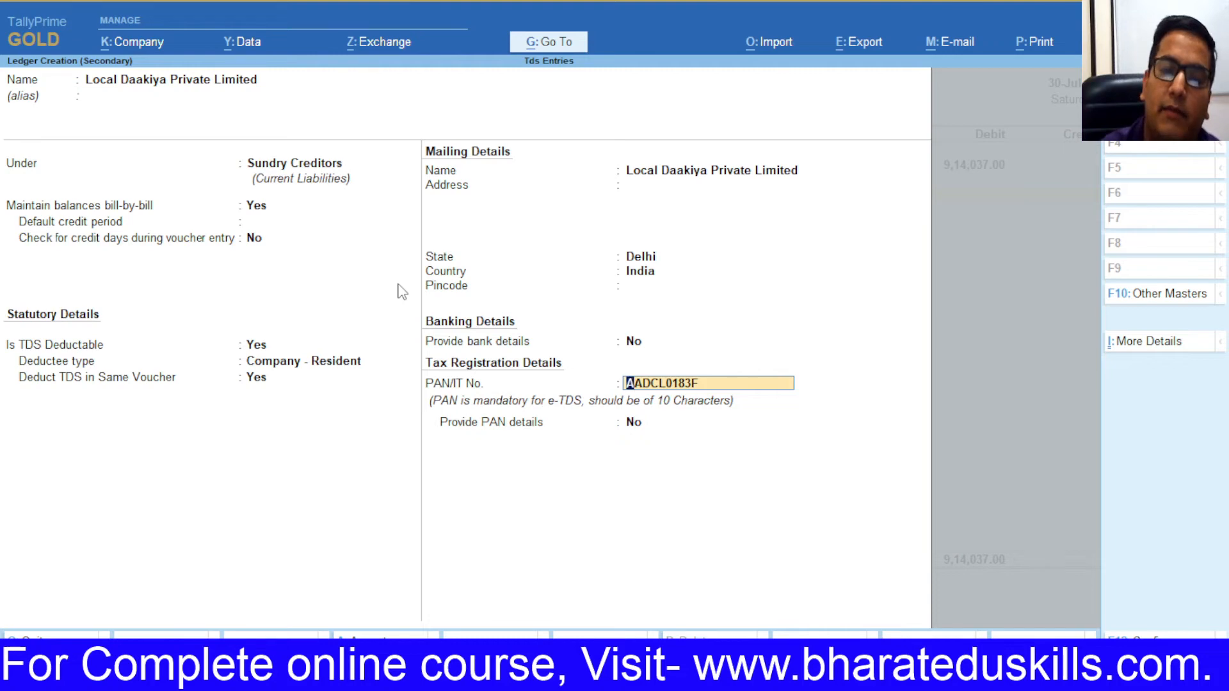
key(Return)
key(Return)
key(Return)
key(Return)
key(Return)
key(Return)
key(Return)
key(Return)
key(Return)
key(Return)
key(Return)
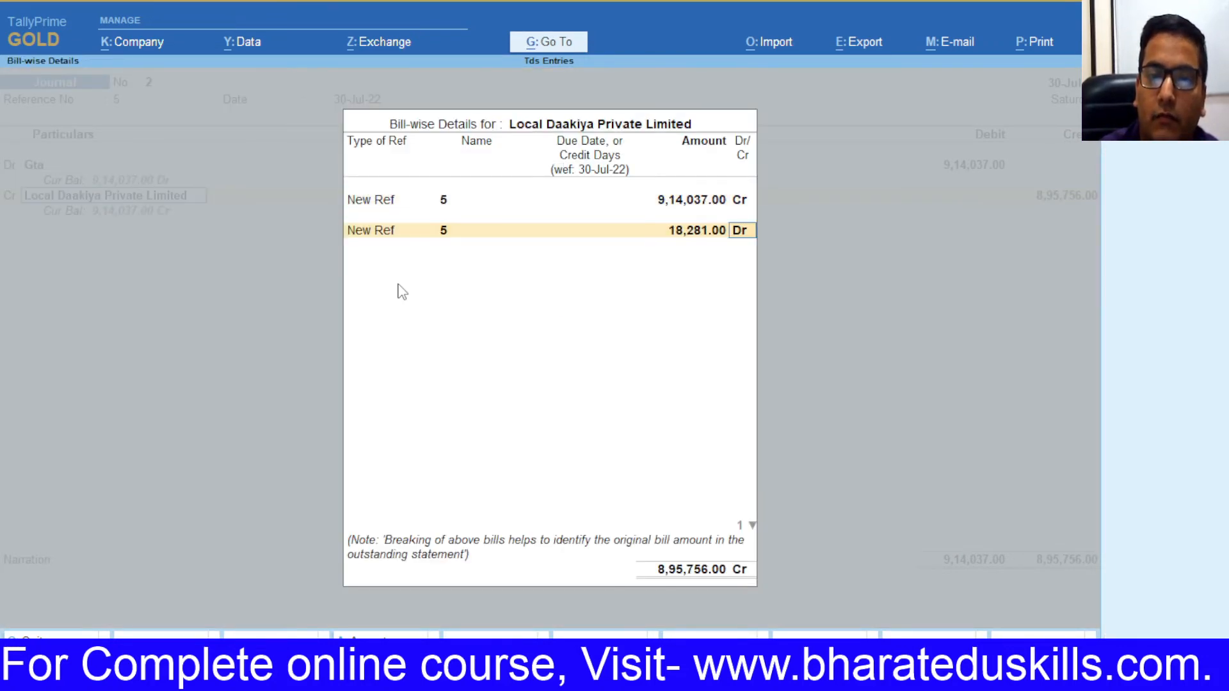
key(Return)
key(Return)
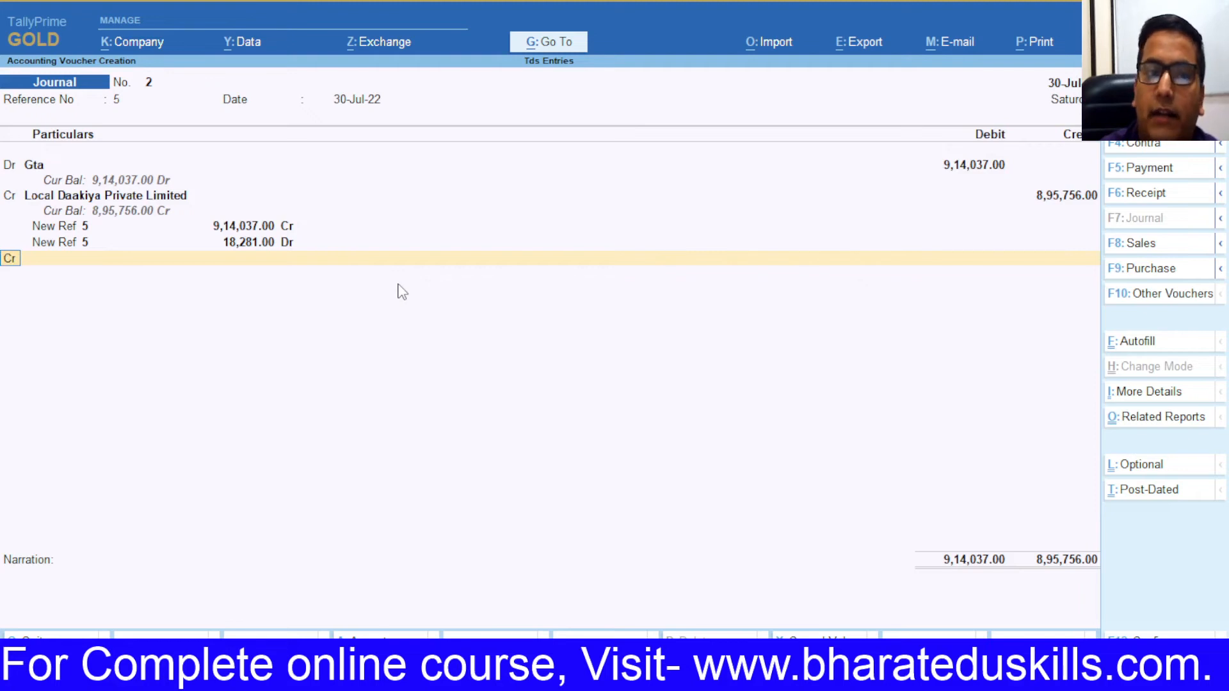
key(Return)
Step: Create ledger 'Tds on Contractor (Company)' under Duties & Taxes with duty type TDS
key(alt+c)
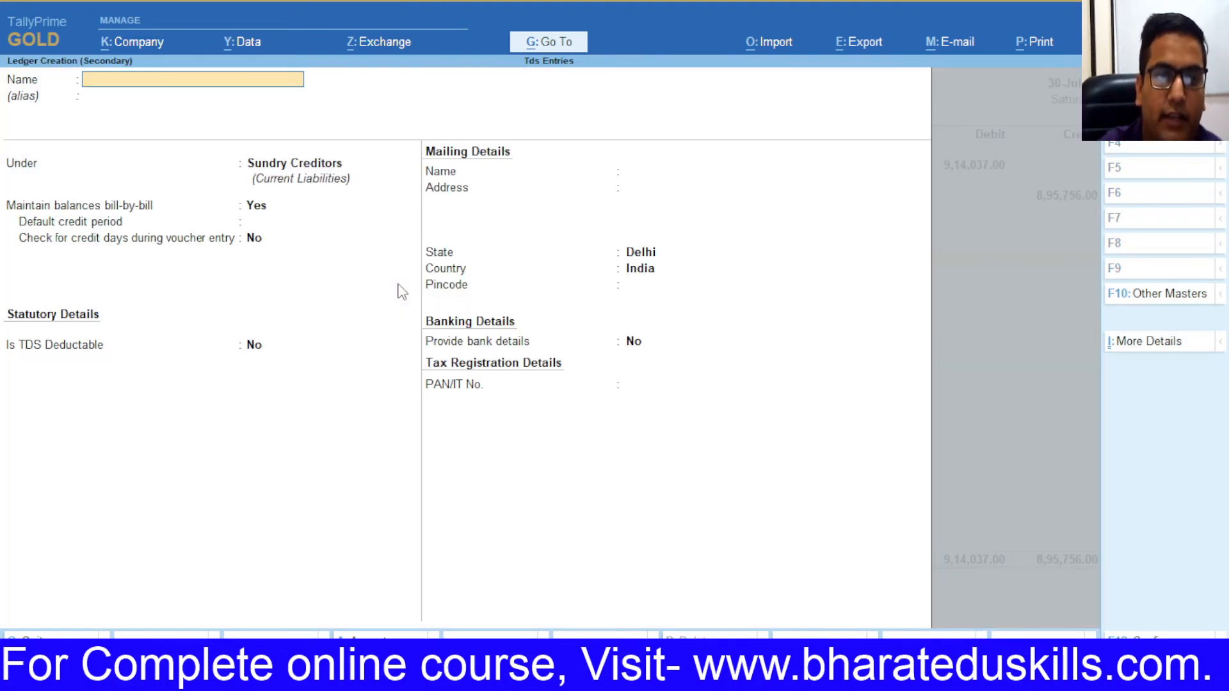
text(Tds on)
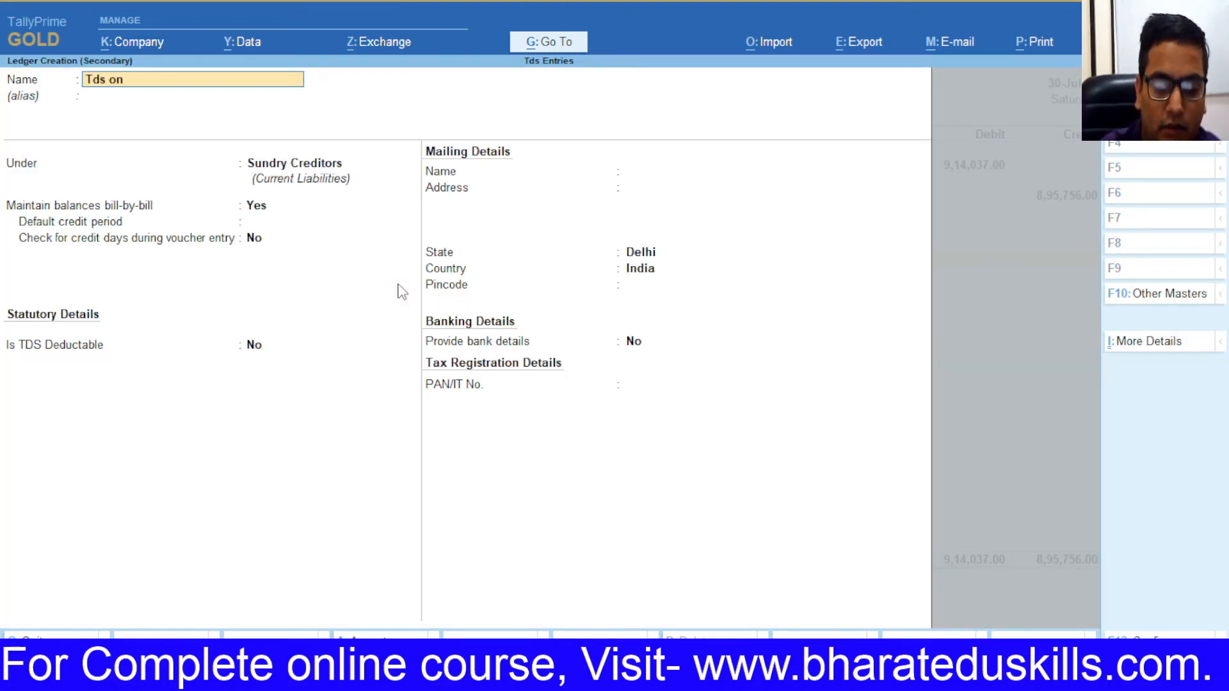
text( contractor)
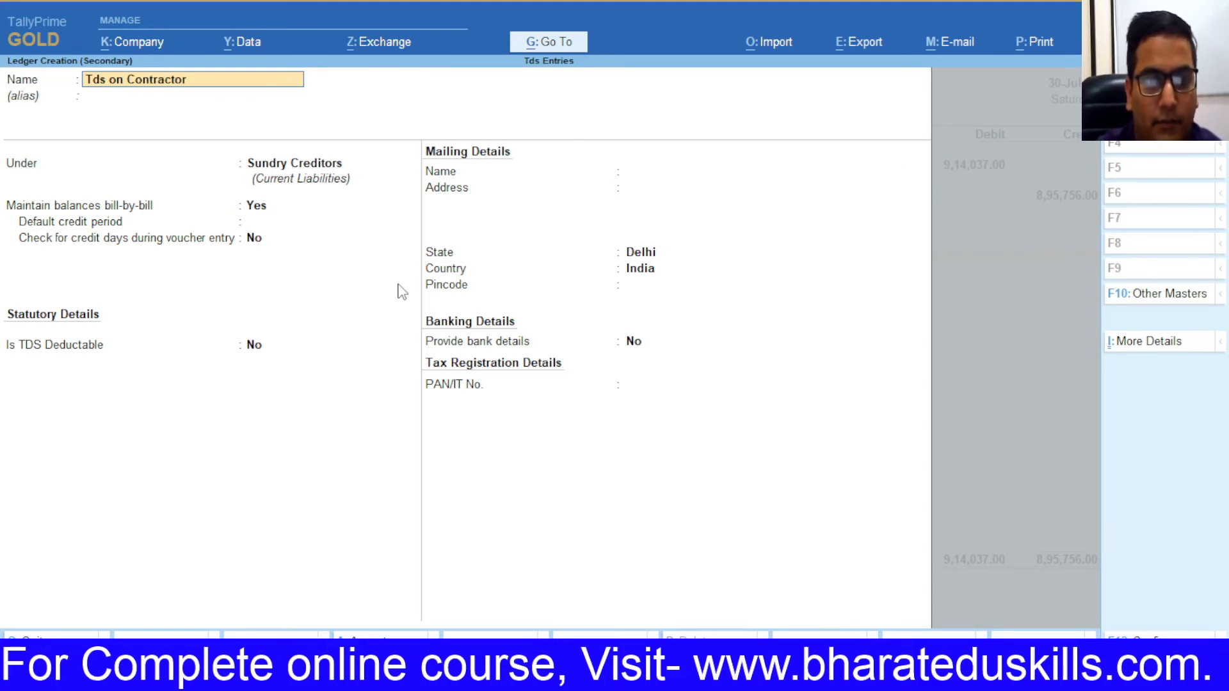
text( (Company)
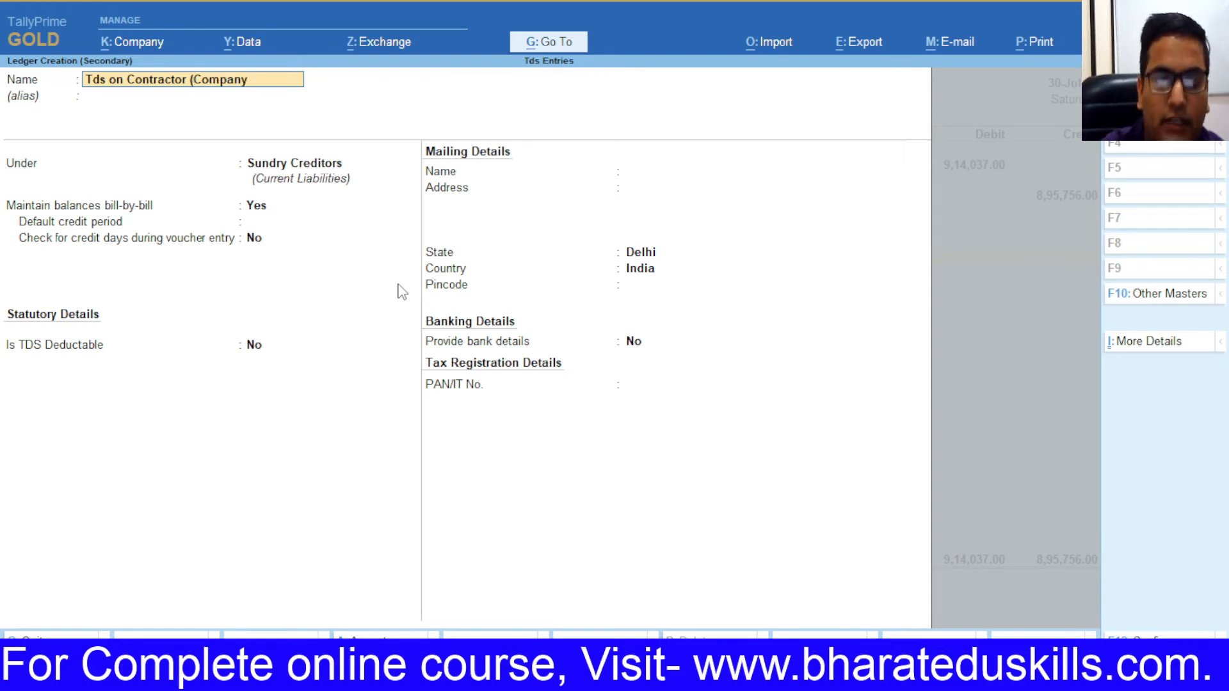
key(Return)
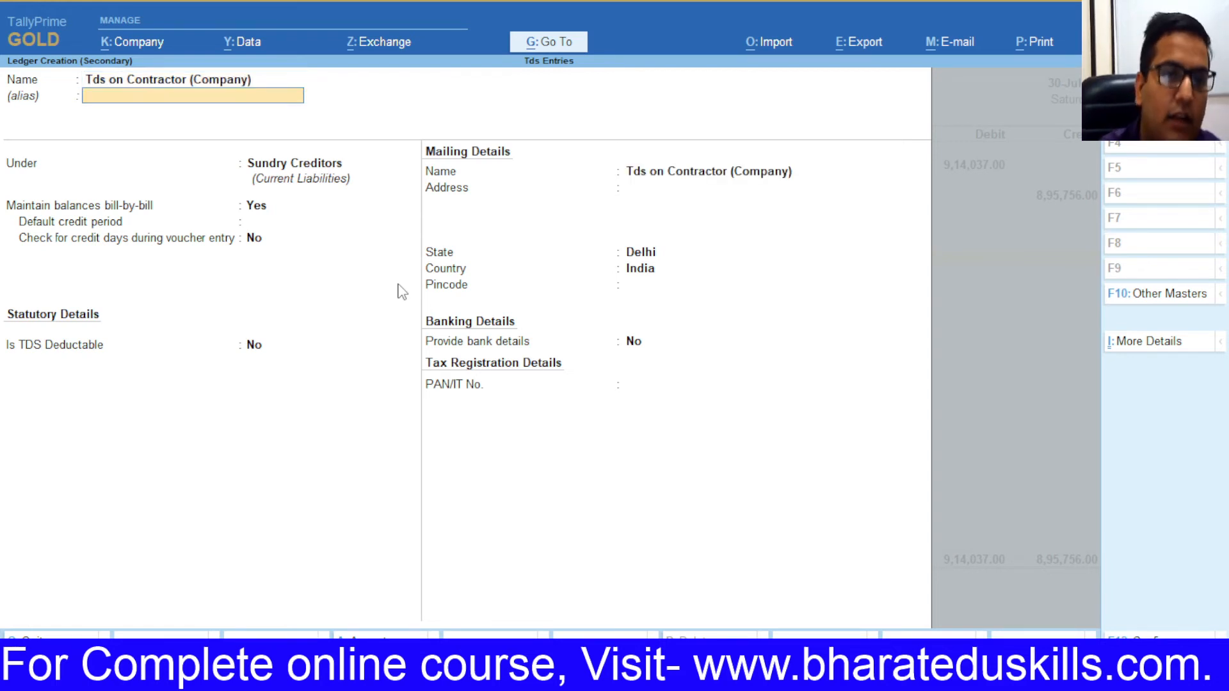
key(Return)
text(Duties & Taxes)
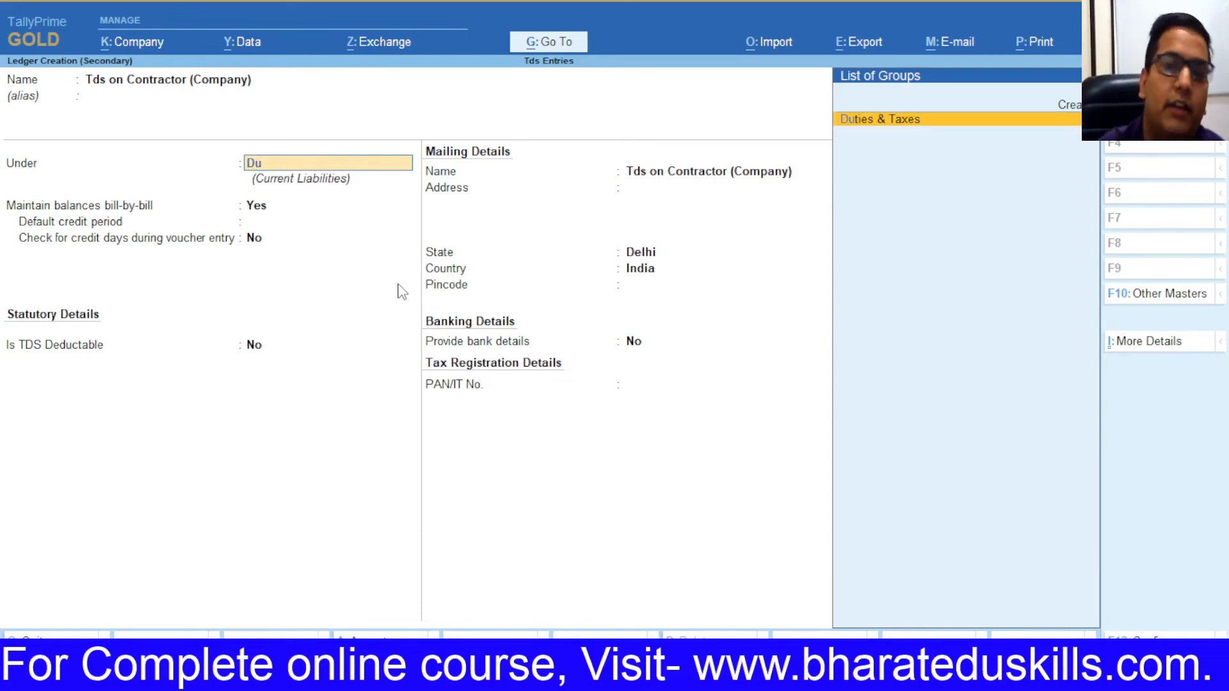
key(Return)
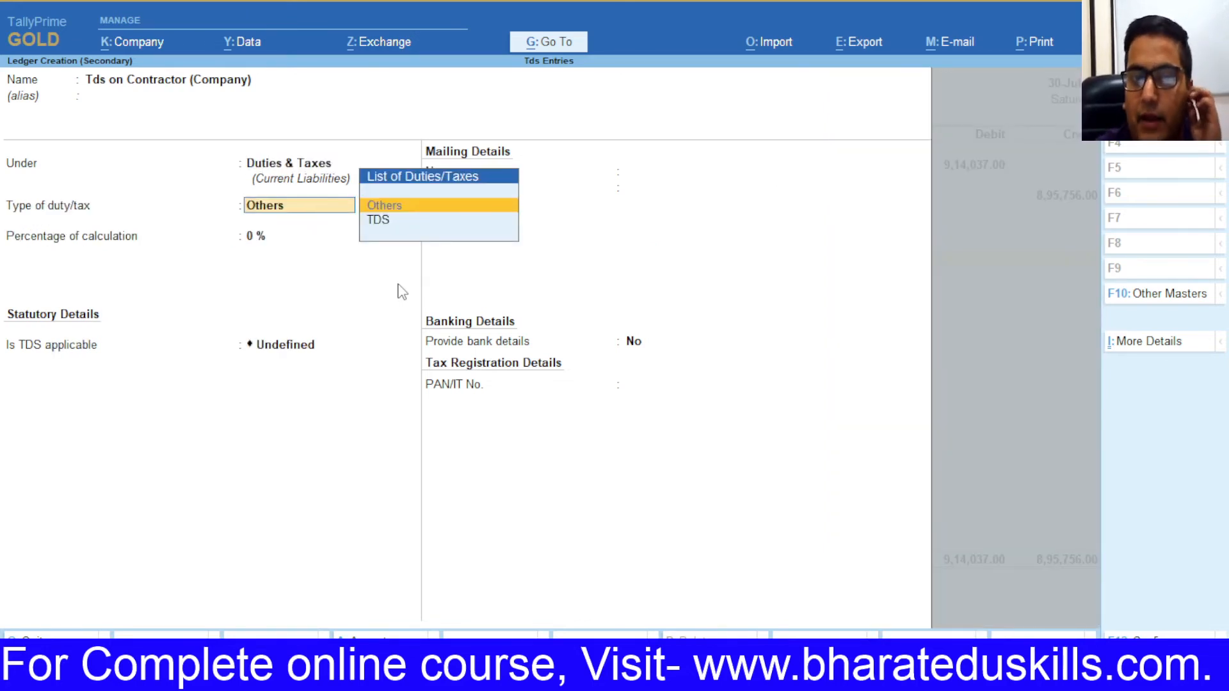
key(Down)
key(Return)
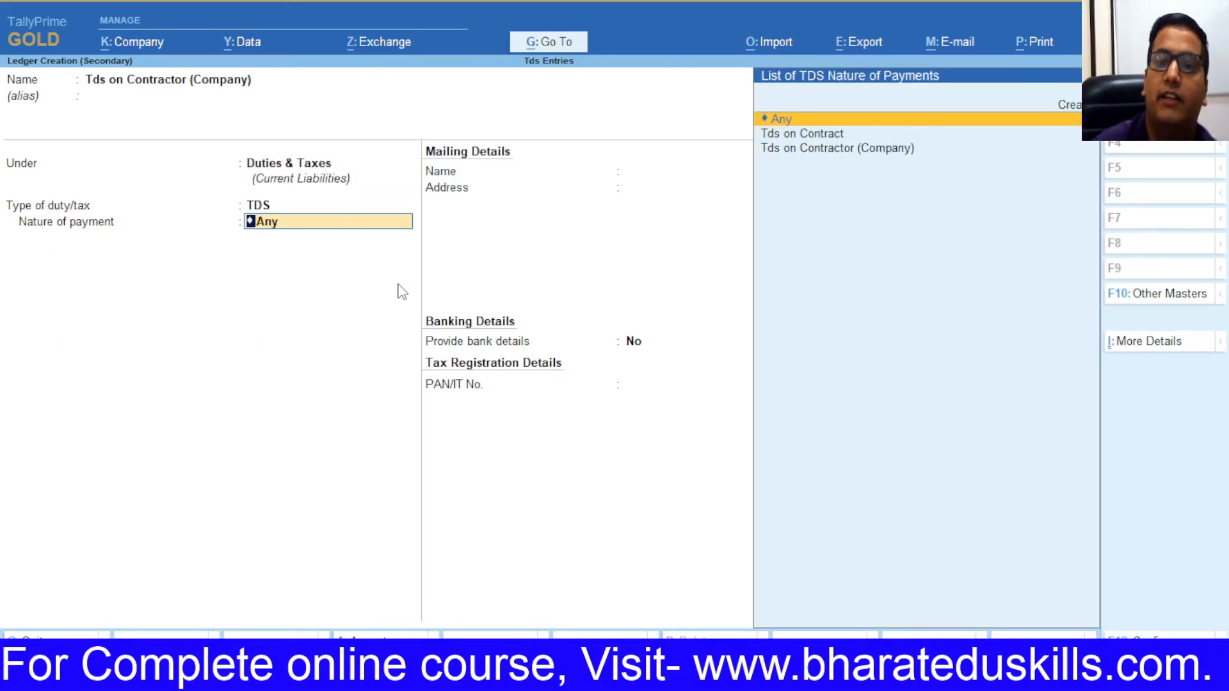
Step: Link it to the Tds on Contractor (Company) nature of payment, credit 18,281.00, and save the journal
key(Down)
key(Down)
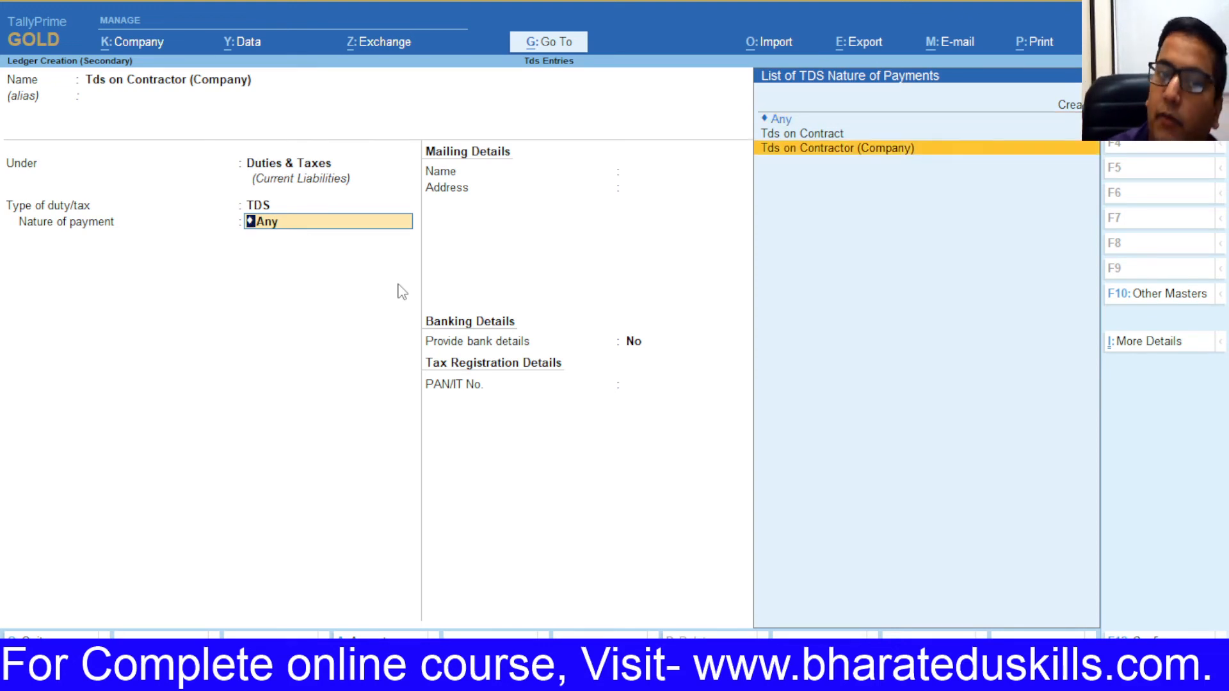
key(Return)
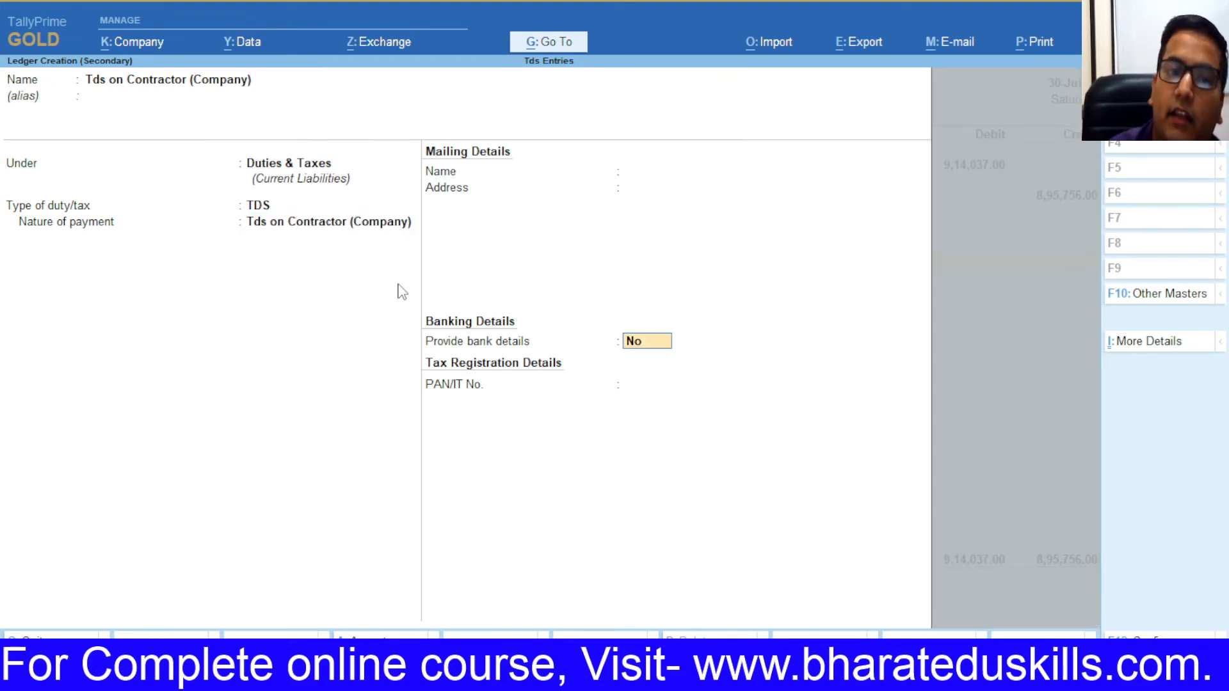
key(Return)
key(Return)
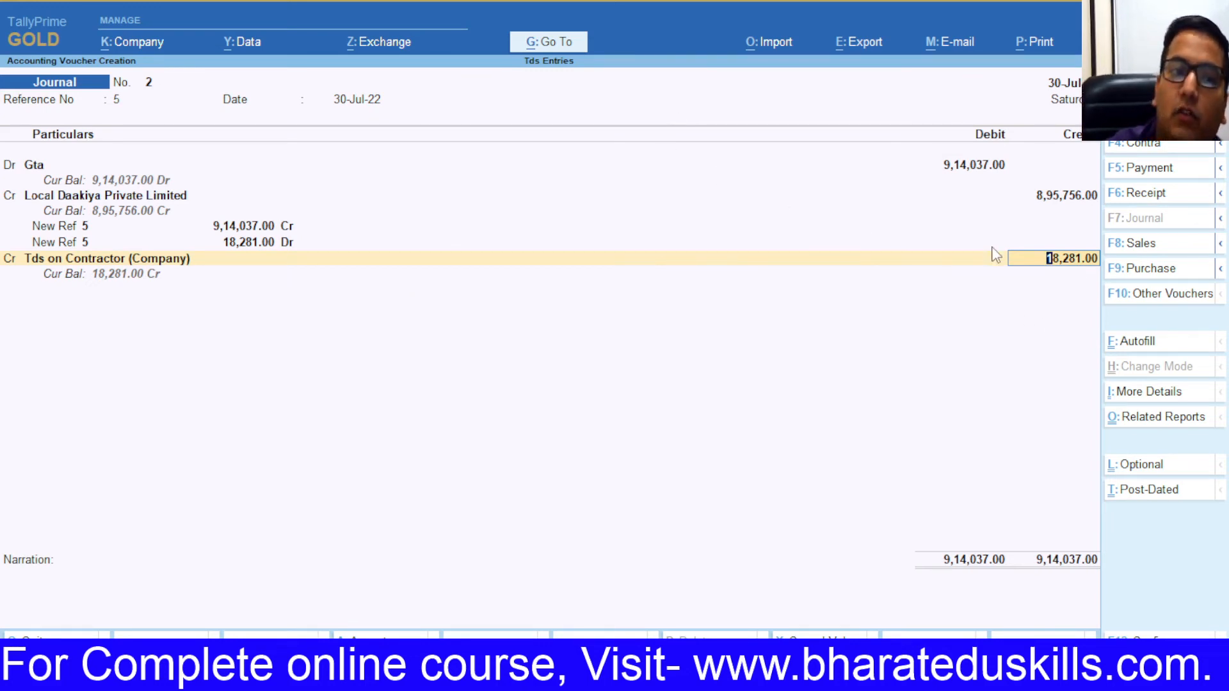
key(Return)
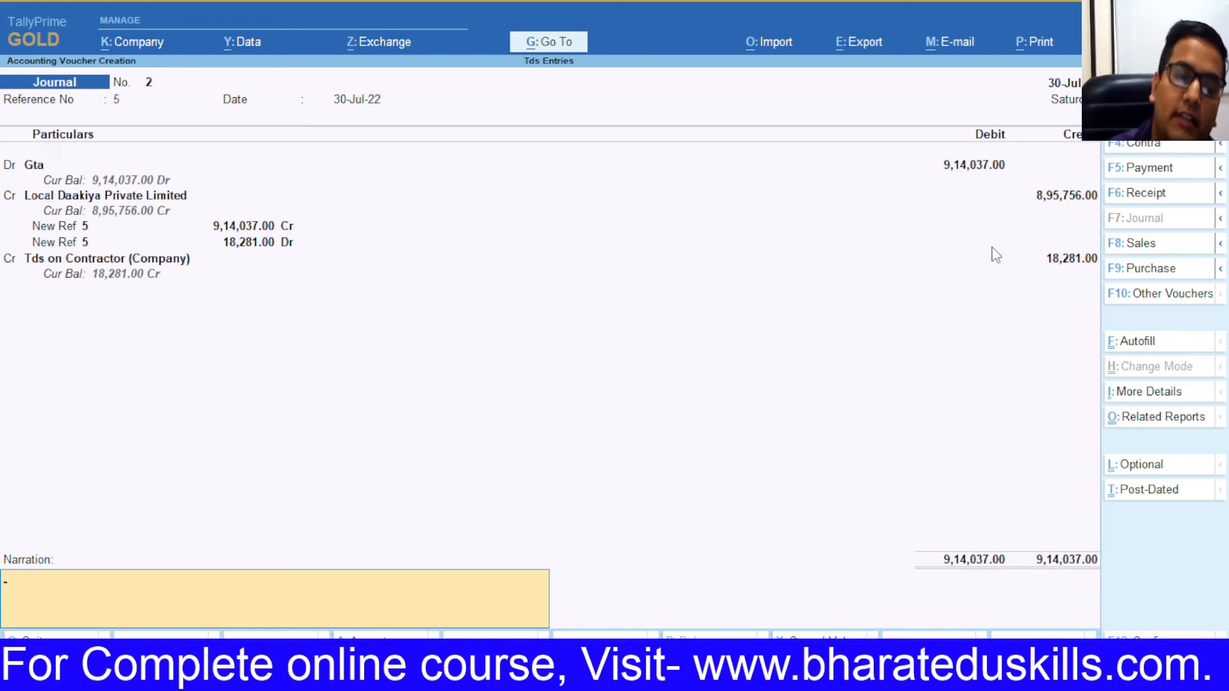
key(Return)
key(Escape)
key(Return)
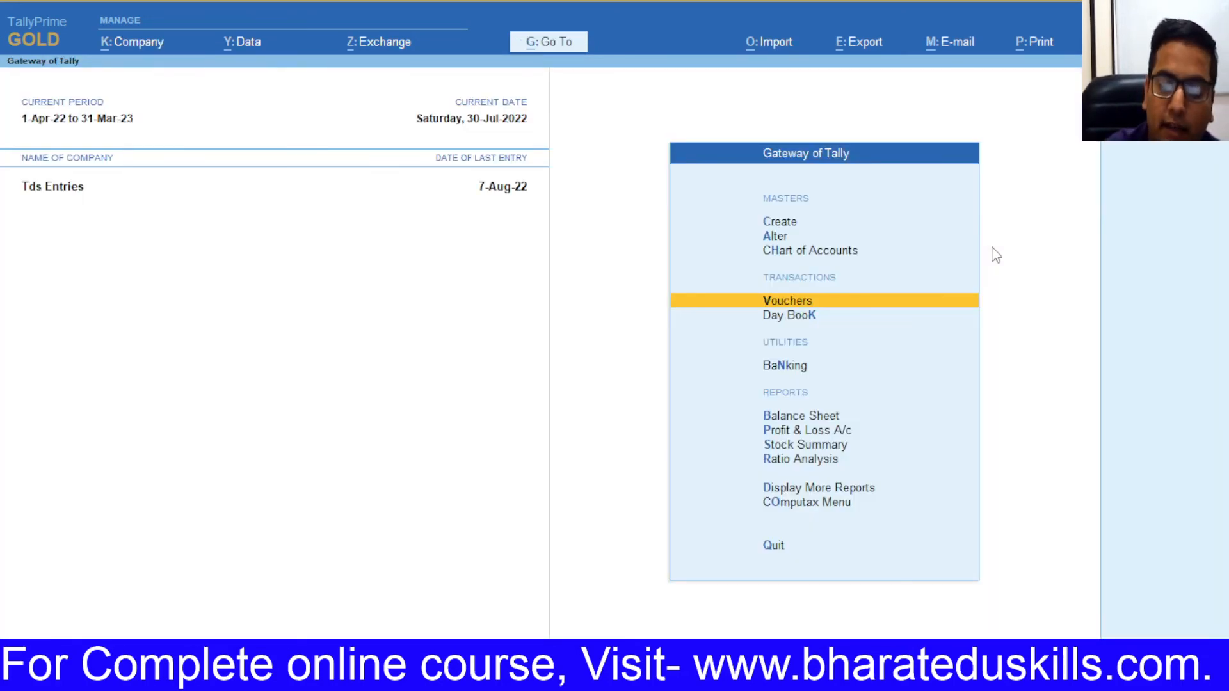
Step: Review Form 26Q's Deduction at Normal Rate for Local Daakiya, then the TDS Outstandings report
key(d)
key(d)
key(Down)
key(Return)
key(Down)
key(Down)
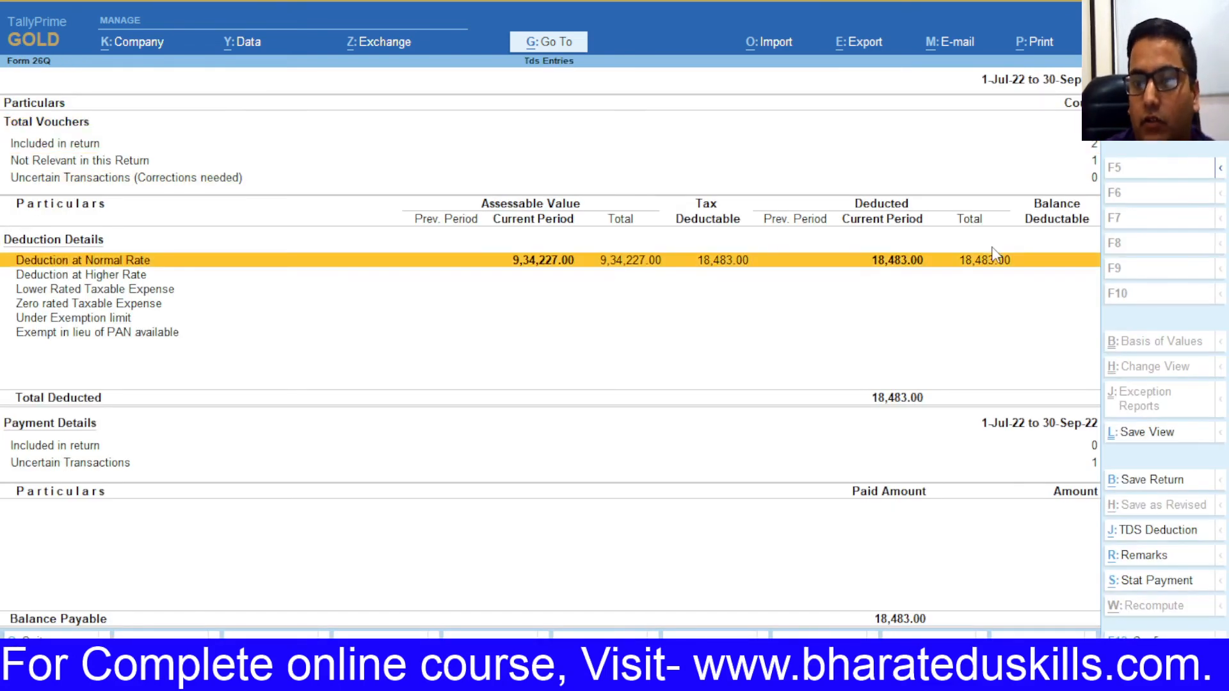
key(Return)
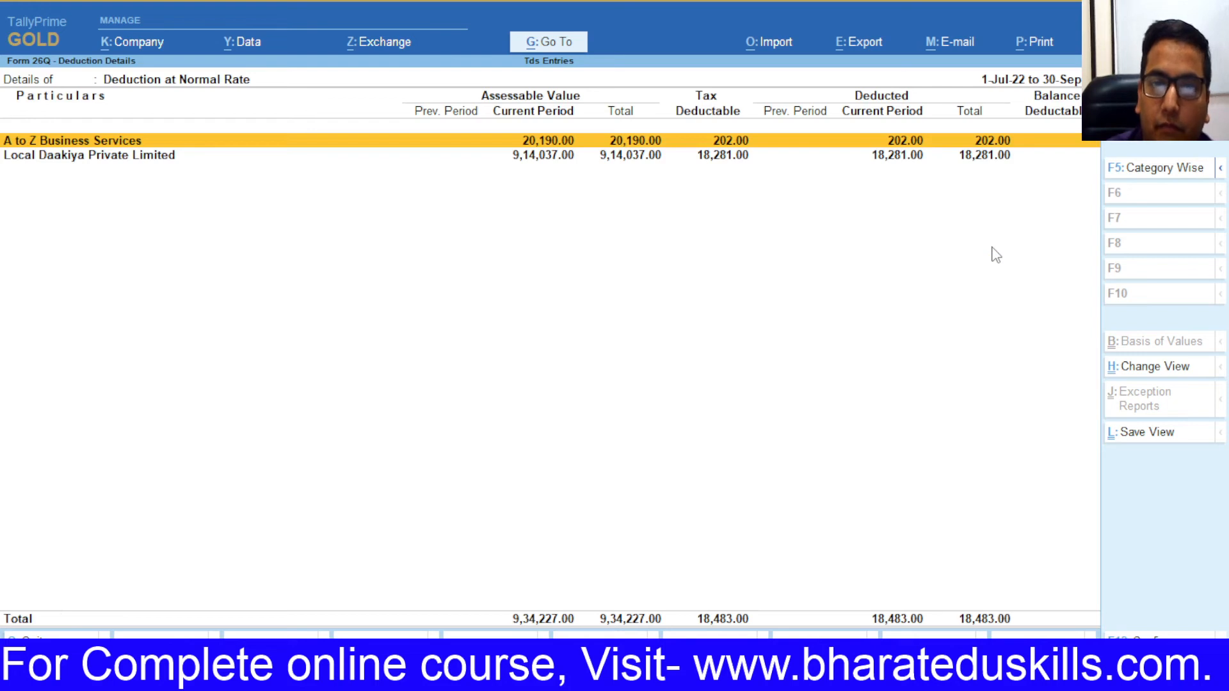
key(Down)
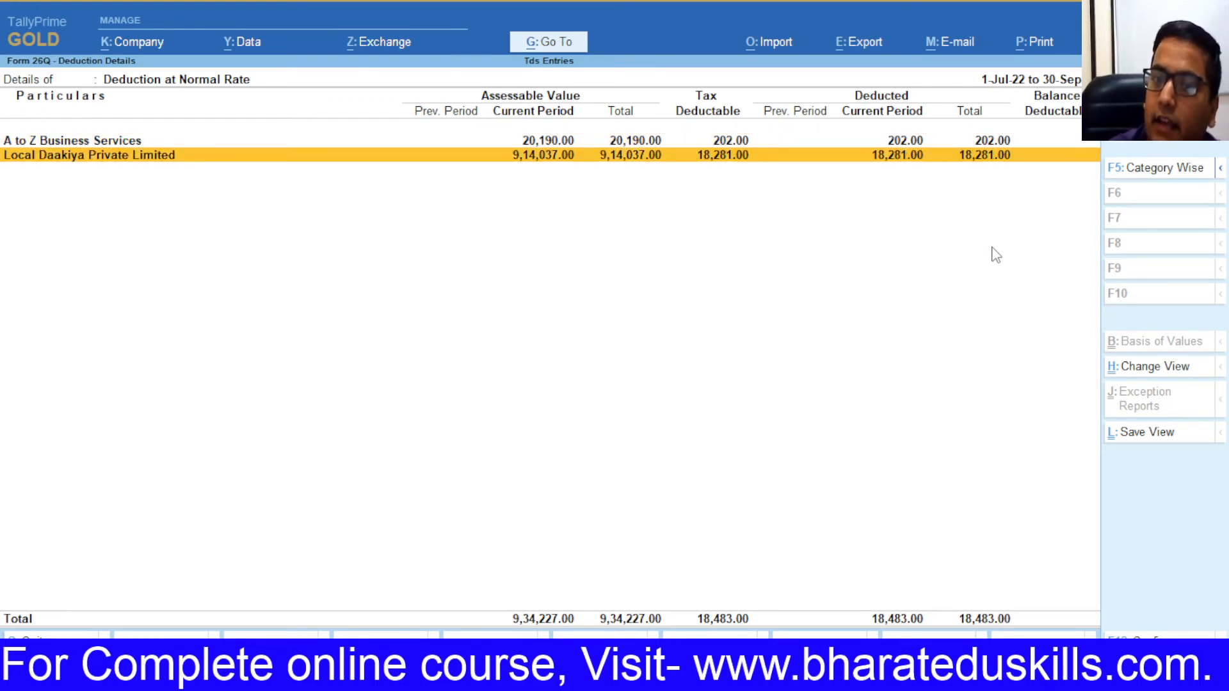
key(Escape)
key(Escape)
key(Down)
key(Down)
key(Down)
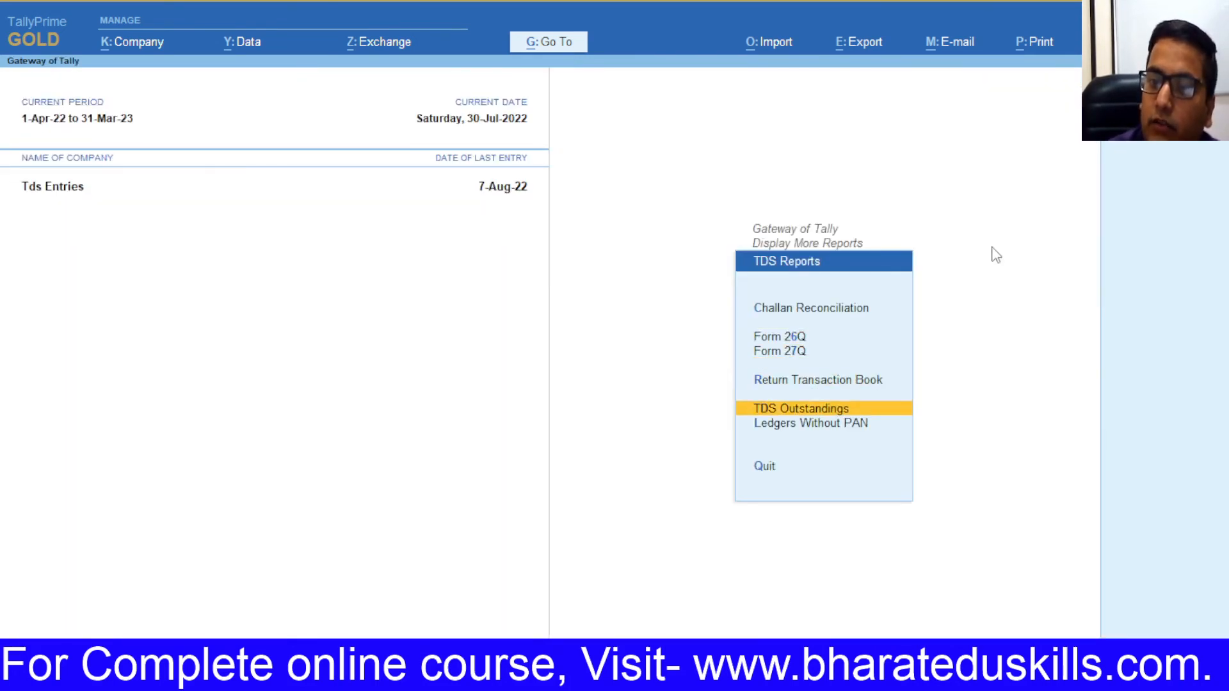
key(Return)
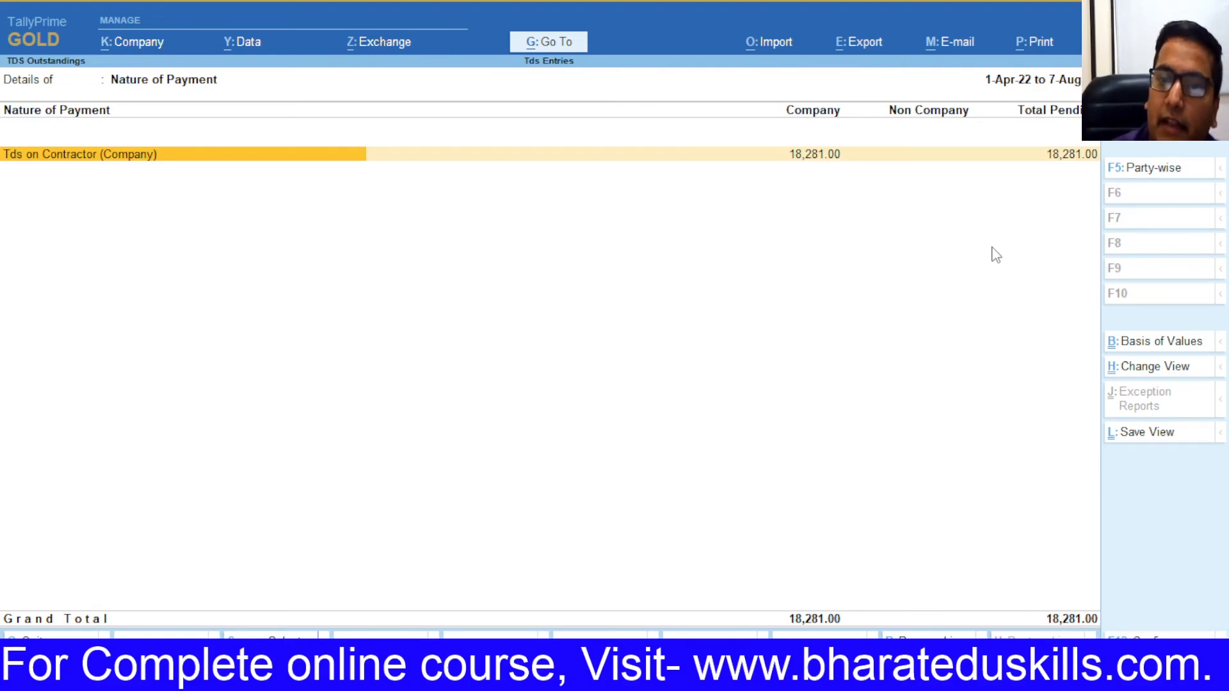
key(Escape)
key(Escape)
key(Escape)
key(Escape)
key(Escape)
Step: Start a Payment voucher with reference 12 dated 7-7
key(v)
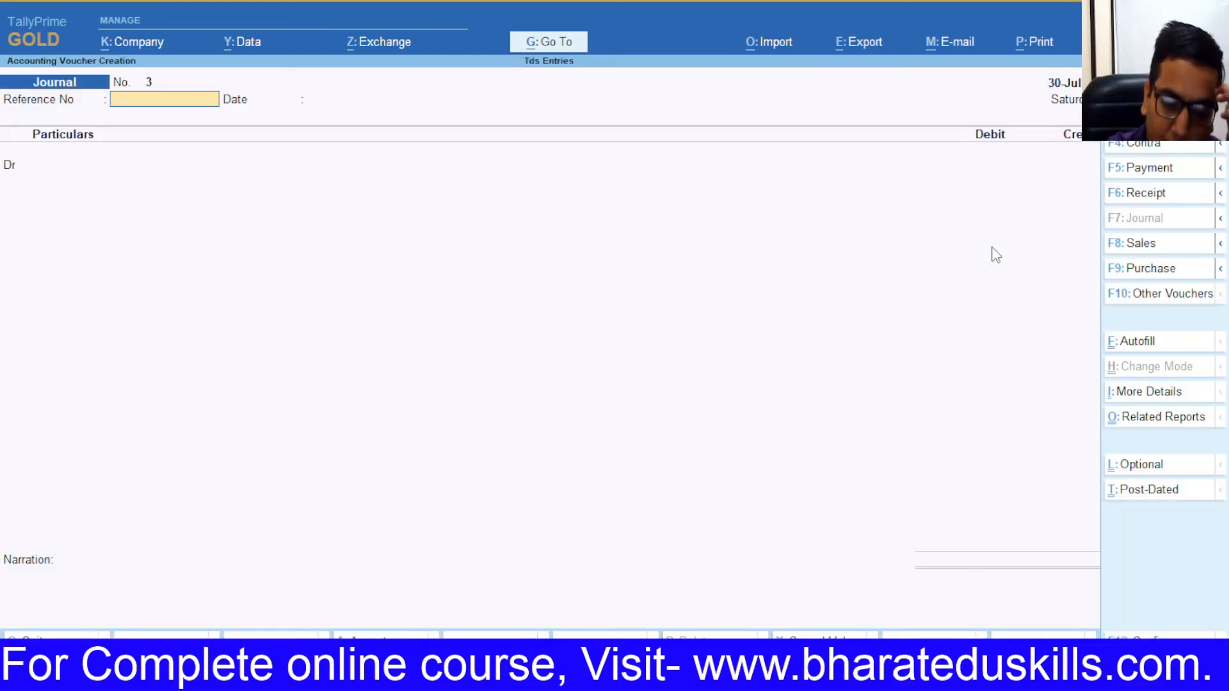
key(F6)
key(F5)
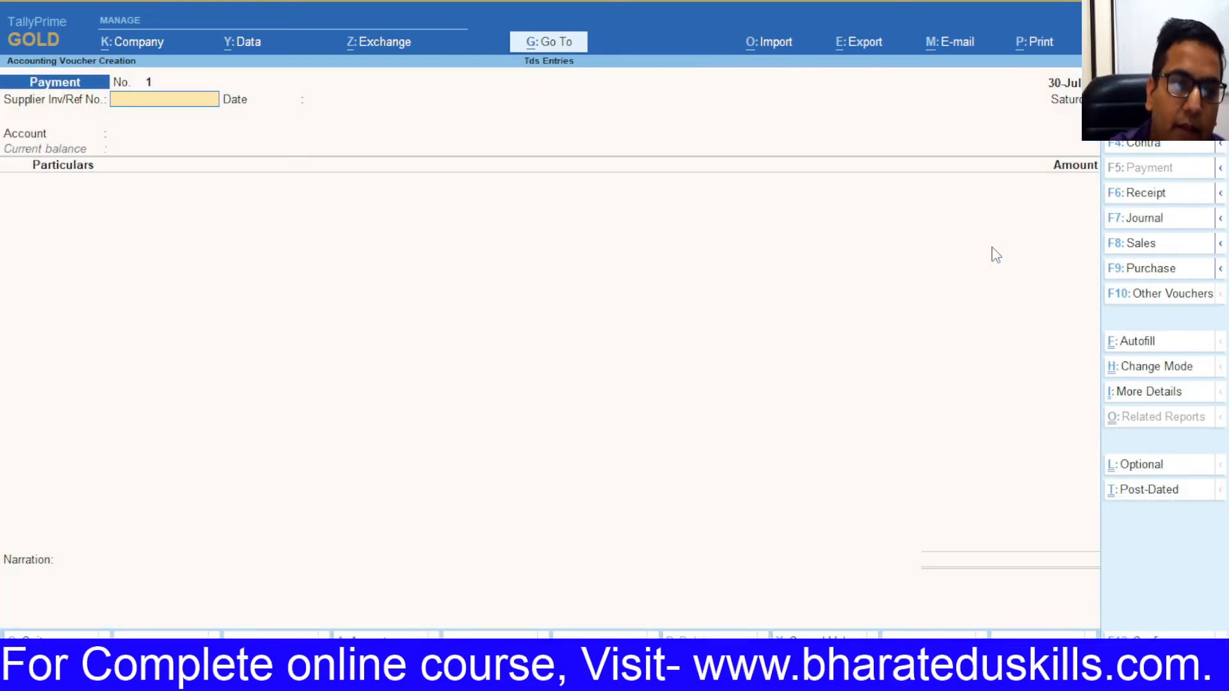
text(12)
key(Return)
key(Return)
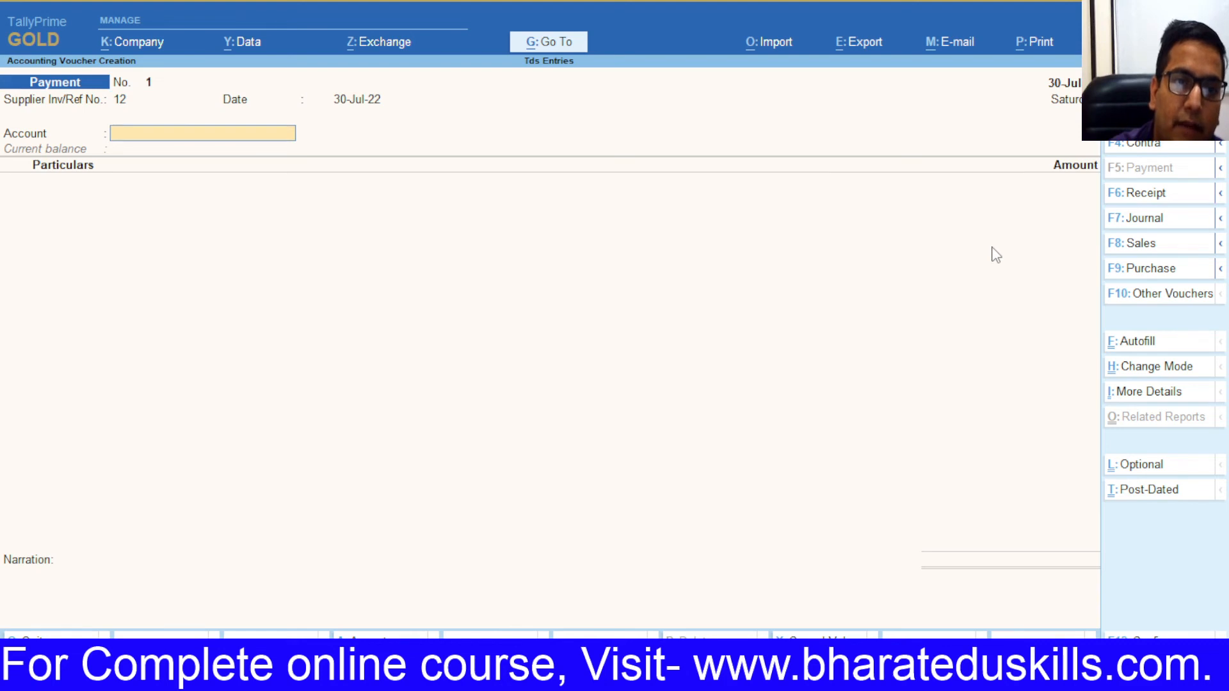
text(S)
key(F2)
text(7-7)
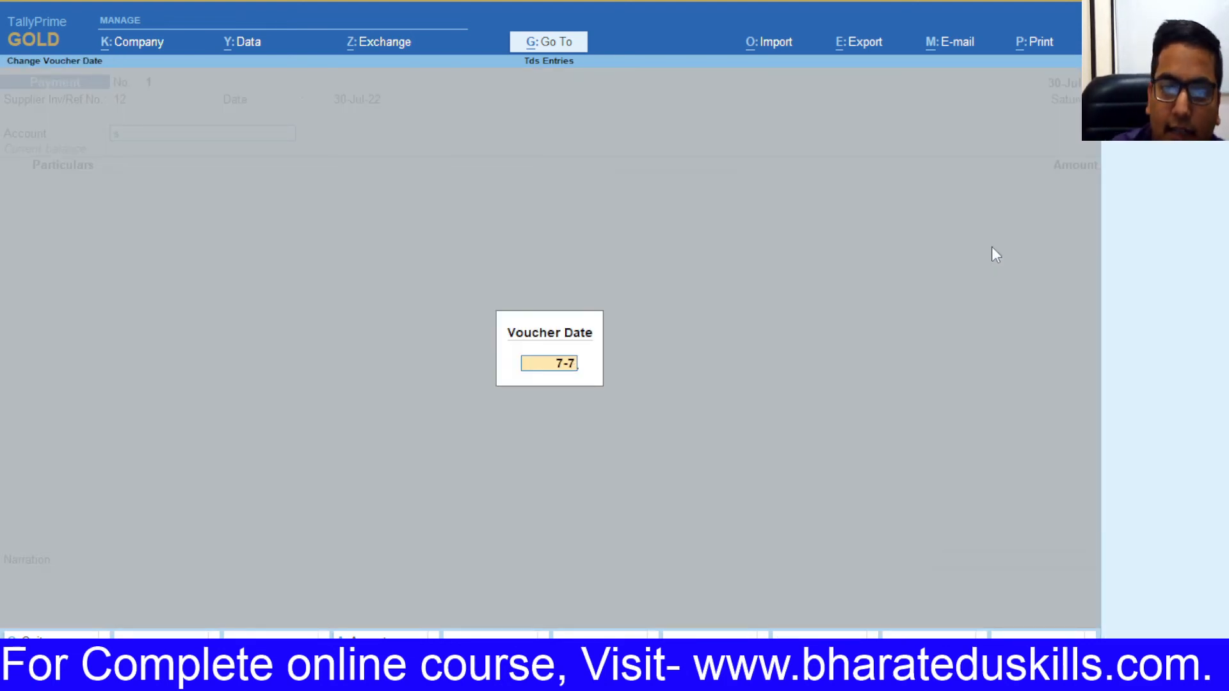
key(Return)
key(F2)
text(7-7)
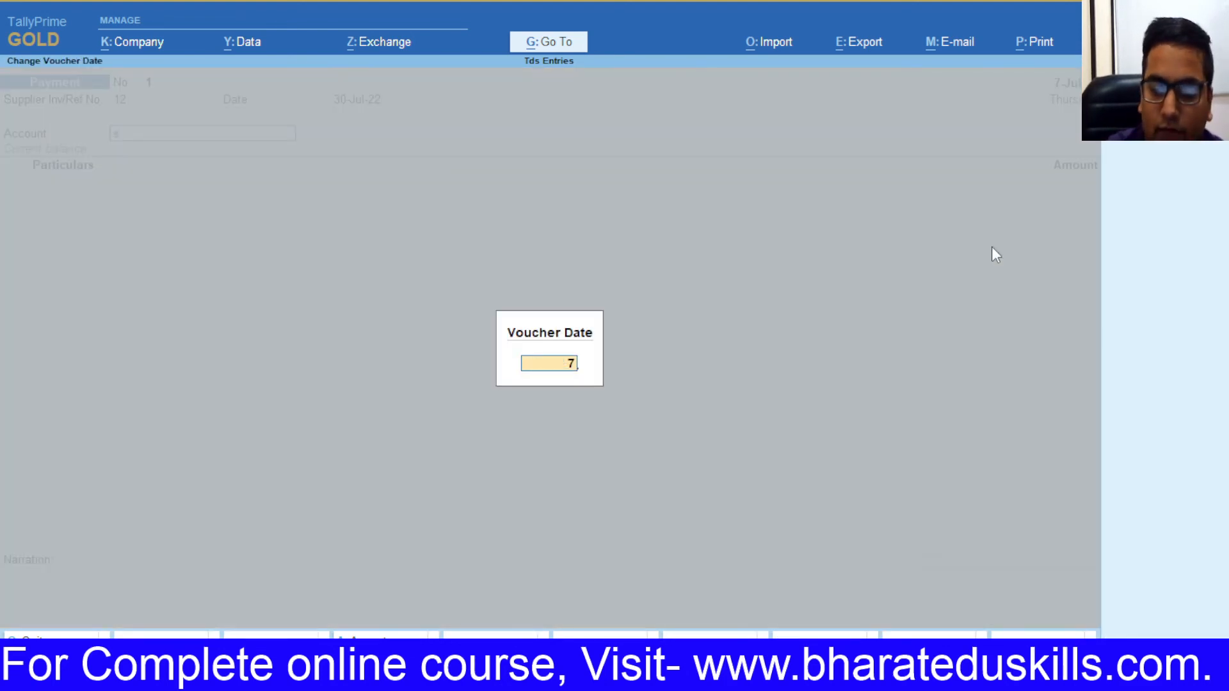
key(Return)
key(F2)
text(7-7)
key(Return)
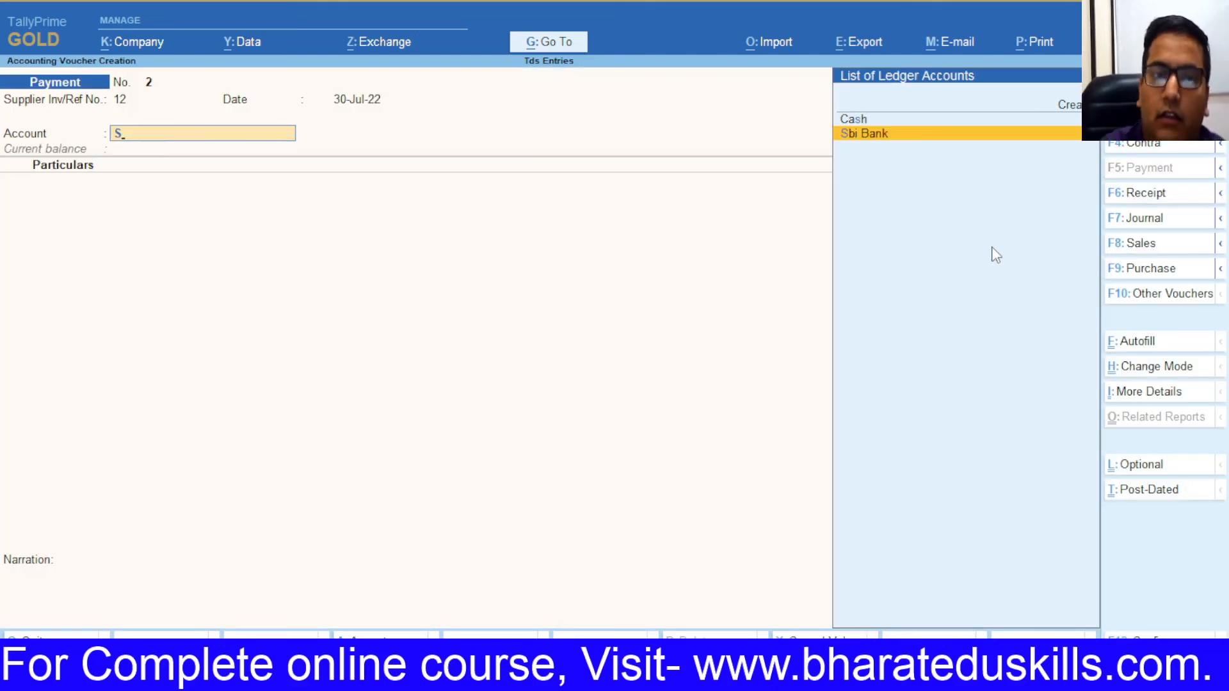
Step: Pay 18,281.00 from Sbi Bank to Tds on Contractor (Company) against the journal bill
text(S)
key(Return)
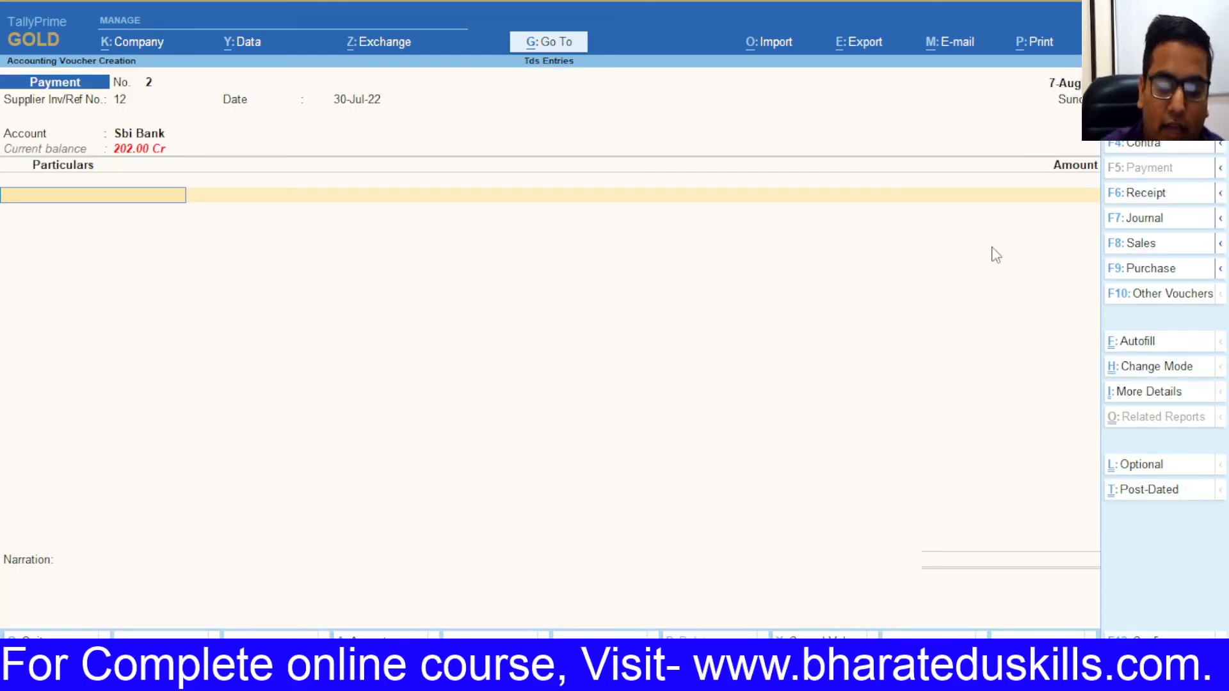
text(Td)
key(Down)
key(Down)
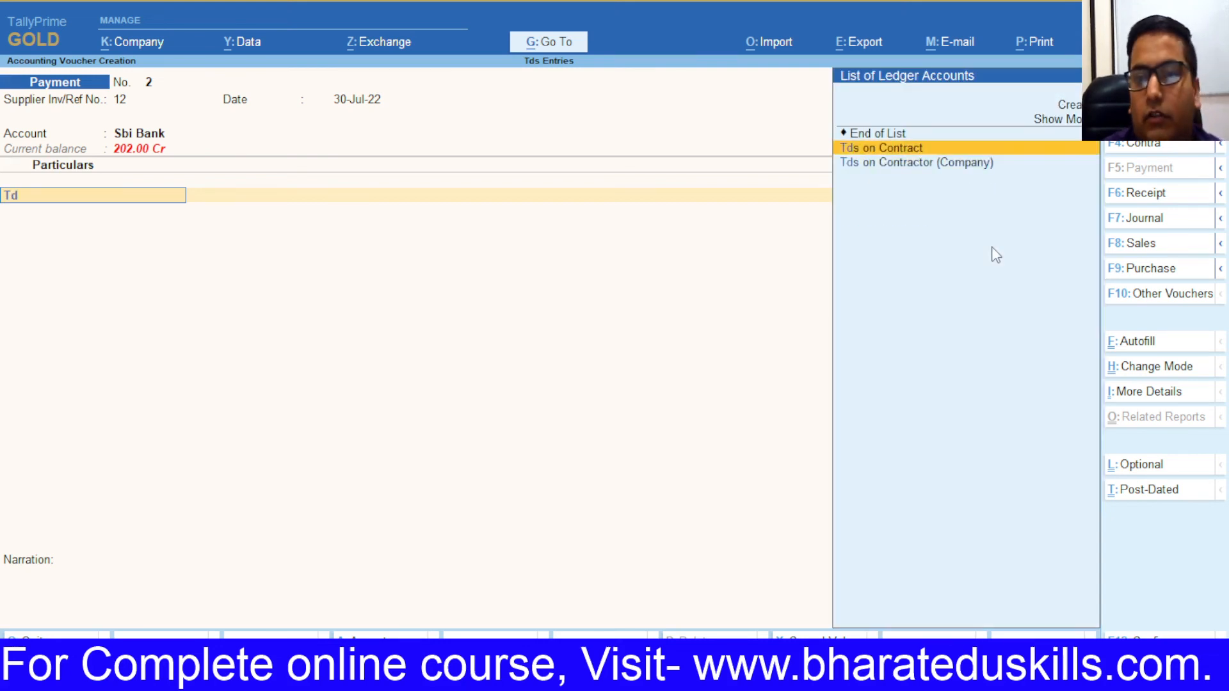
key(Return)
key(Return)
key(Return)
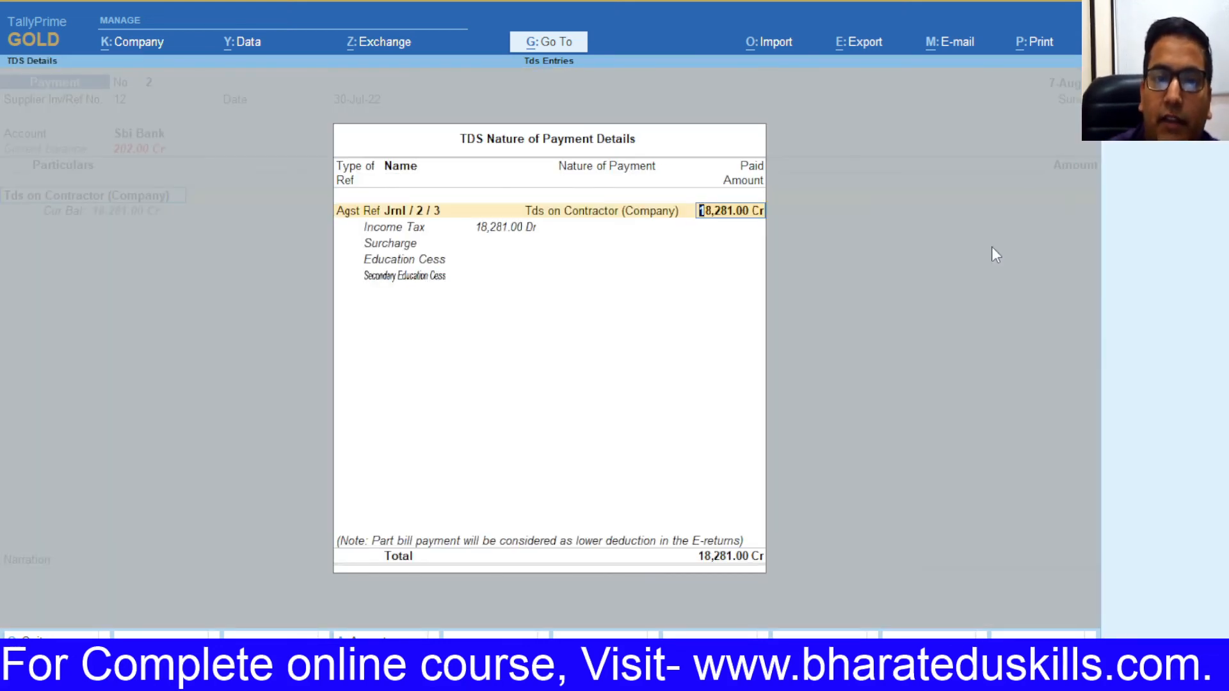
key(Return)
key(Return)
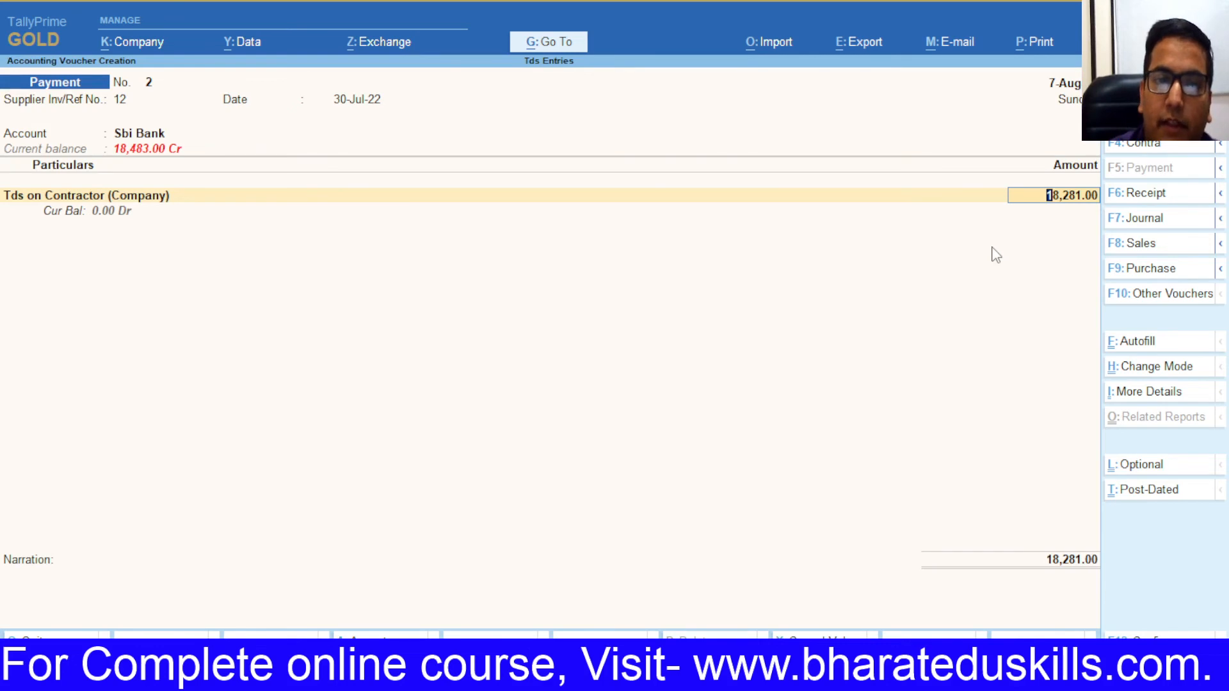
key(Return)
key(alt+p)
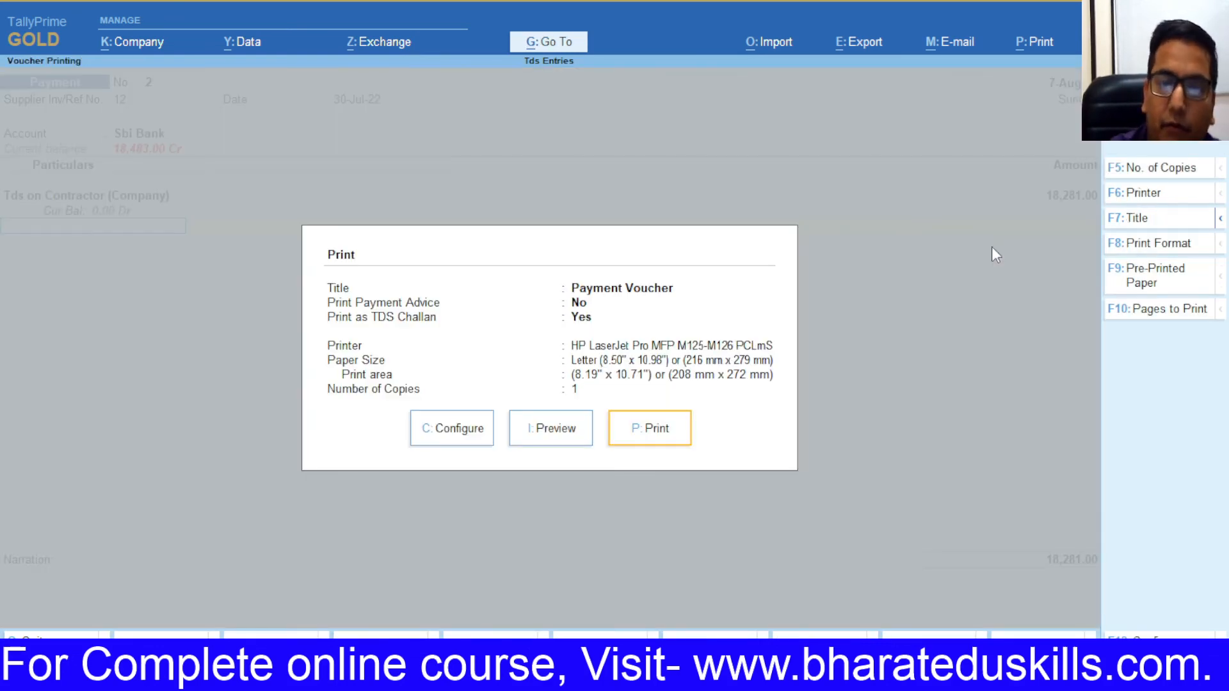
Step: Preview the TDS Challan 281 for 18,281.00, then save the payment voucher
click(576, 439)
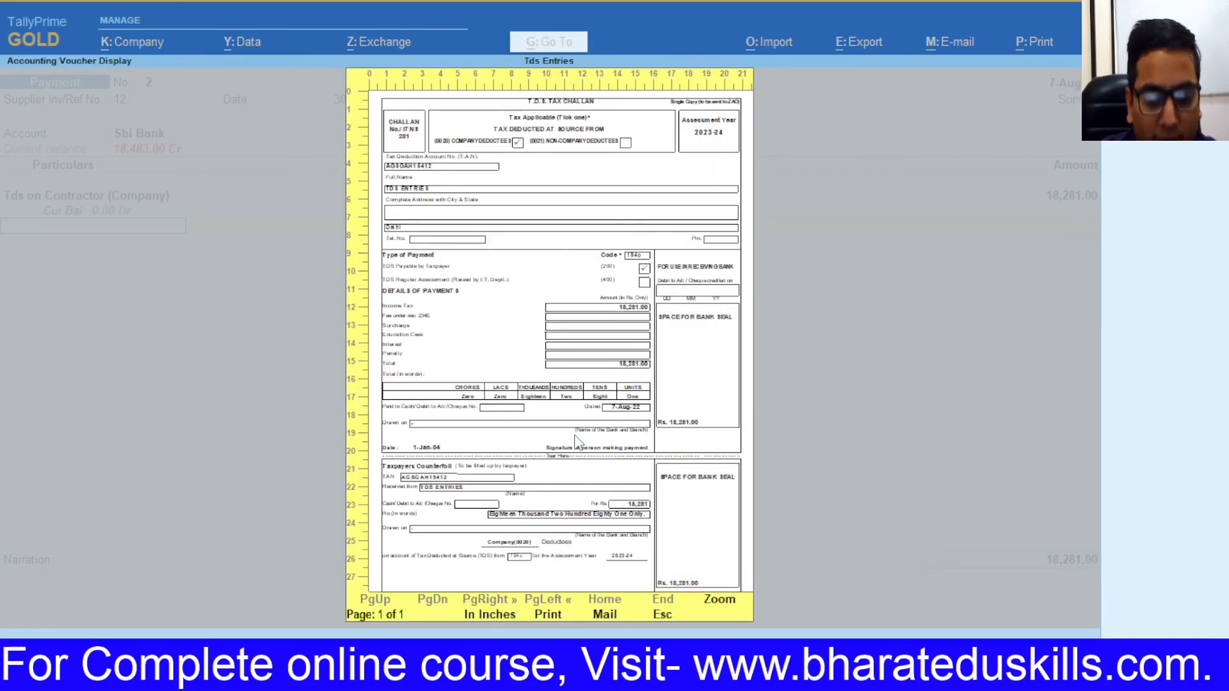
click(576, 439)
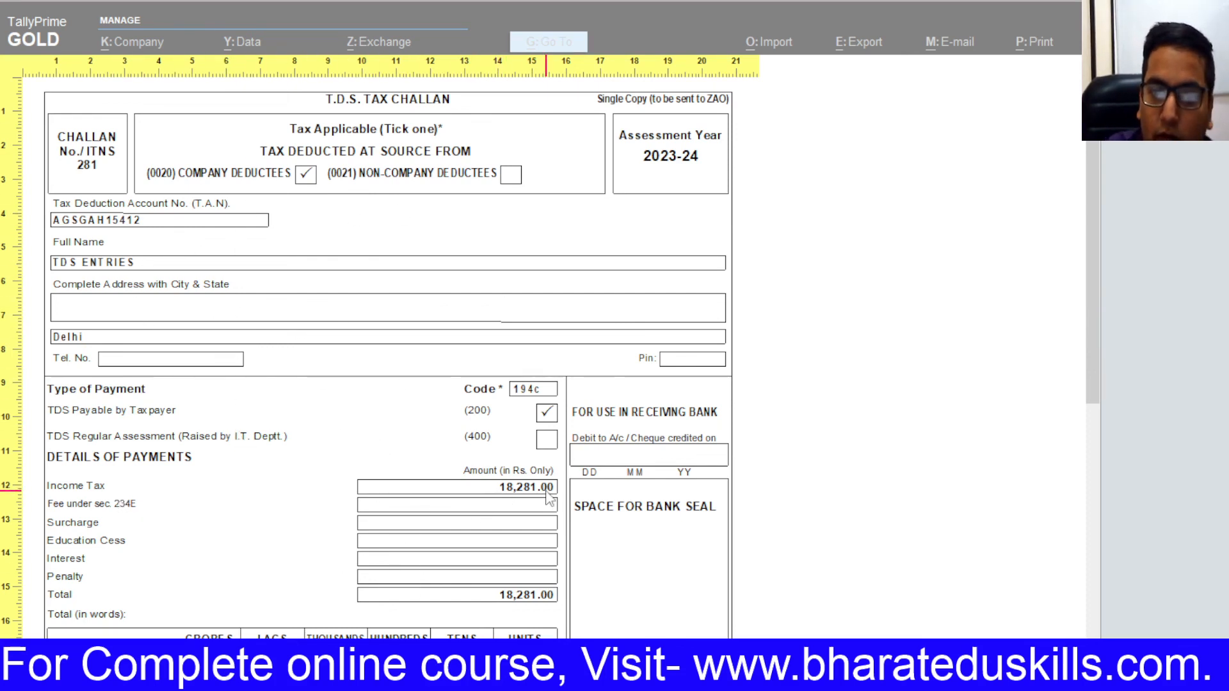
scroll(653, 524, down, 3)
scroll(682, 493, up, 2)
key(Escape)
key(Escape)
key(Escape)
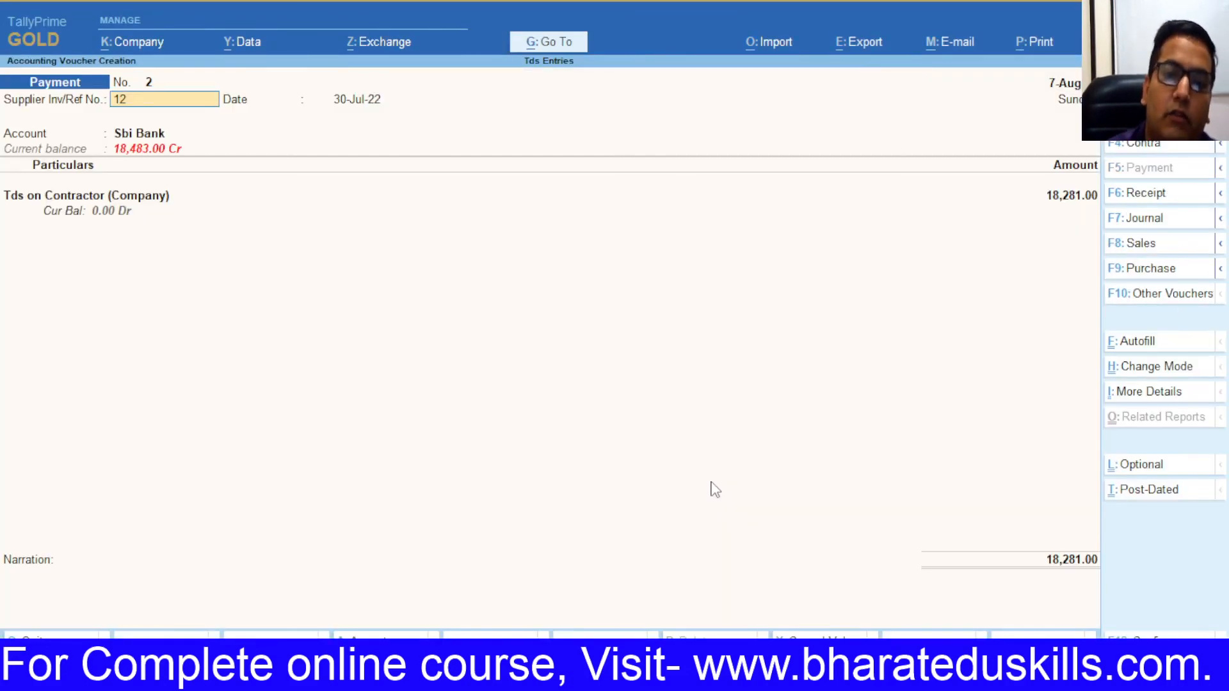
key(ctrl+a)
key(Escape)
key(Return)
Step: Copy cell F8 from the Excel TDS sheet
key(alt+Tab)
key(alt+Tab)
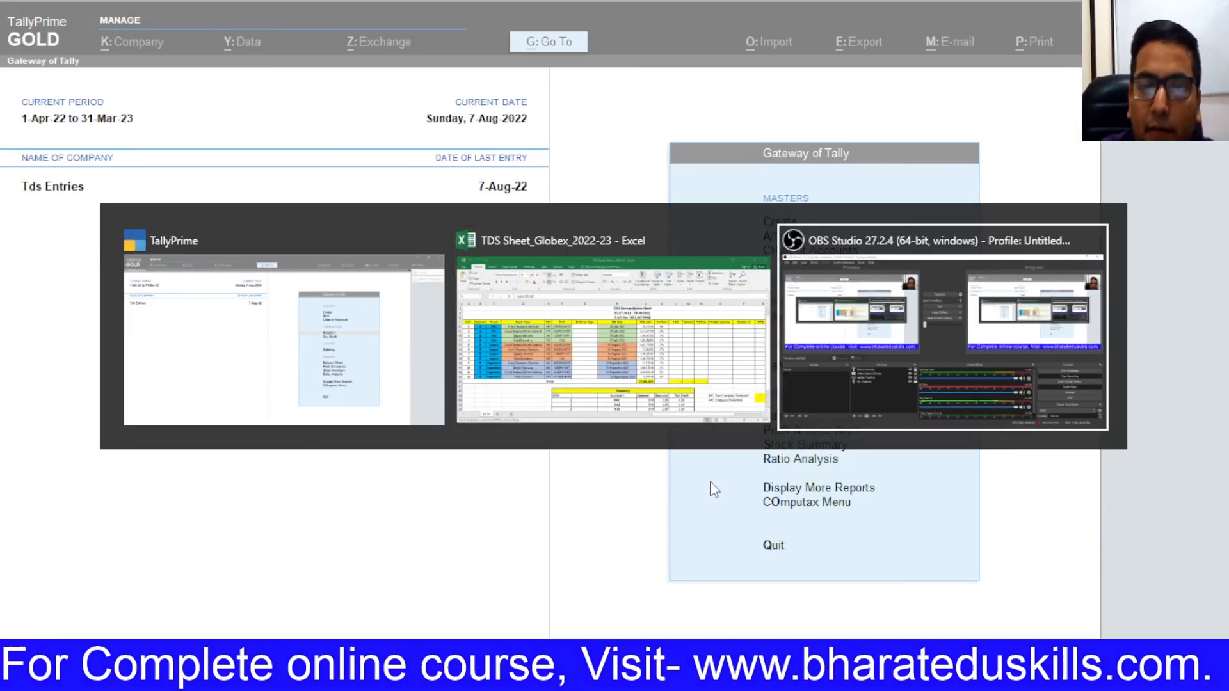
key(alt+Tab)
key(alt+Tab)
click(411, 348)
click(405, 274)
key(ctrl+c)
key(alt+Tab)
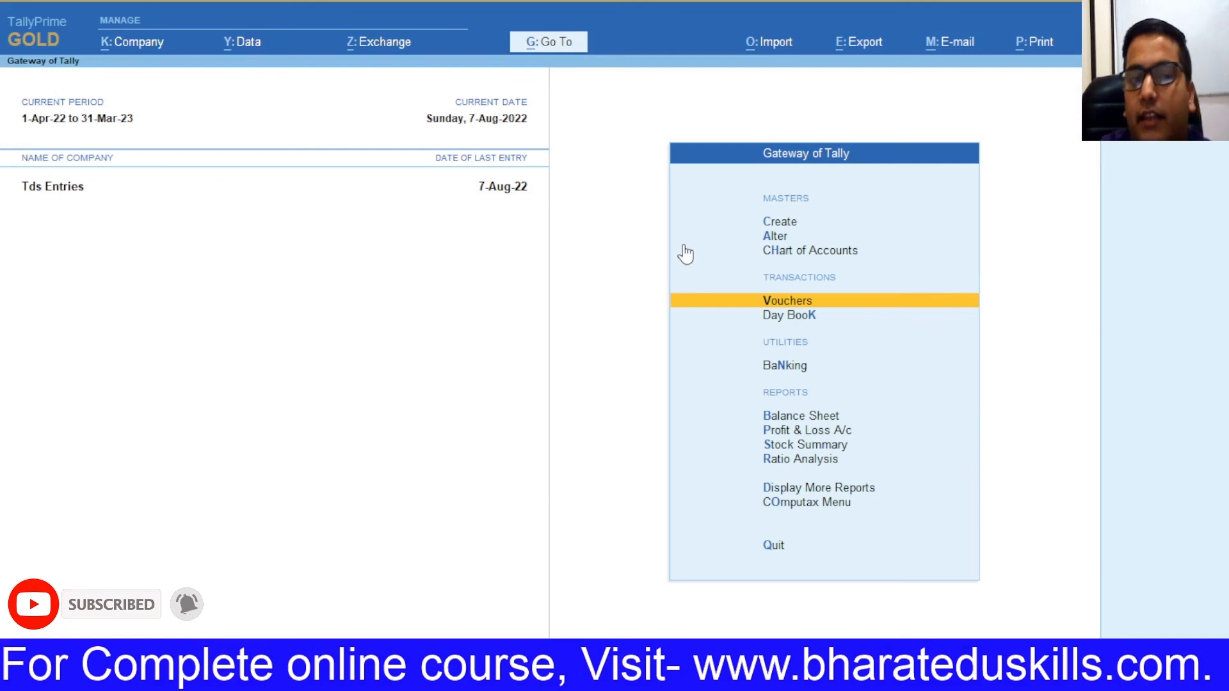